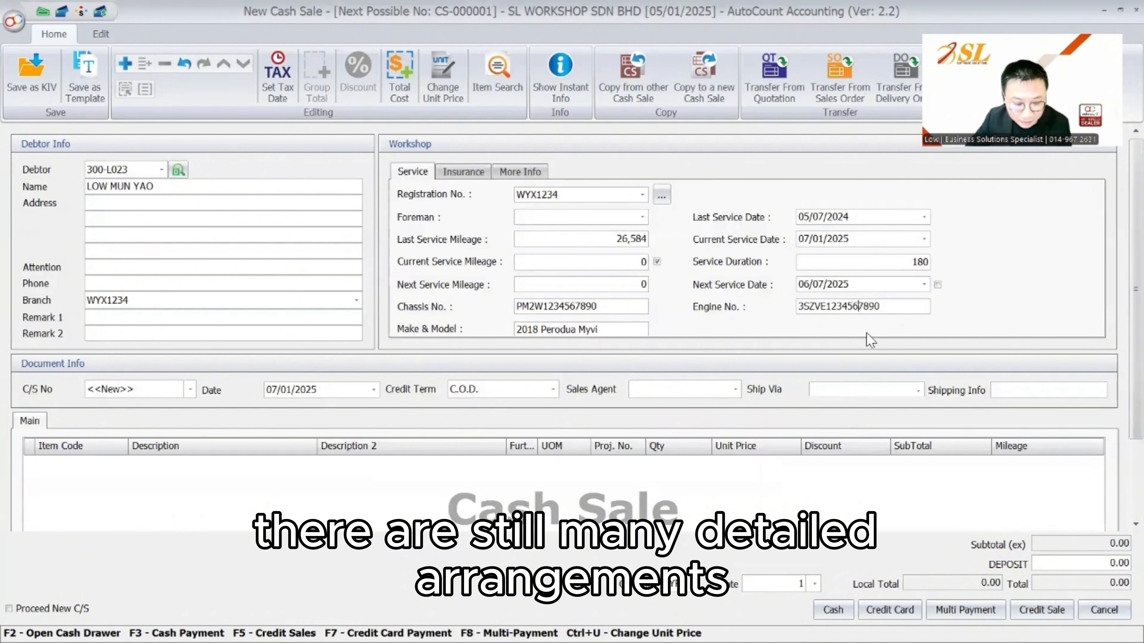
Tab past Engine No. and Make & Model to the C/S No. field
key("Tab")
key("Tab")
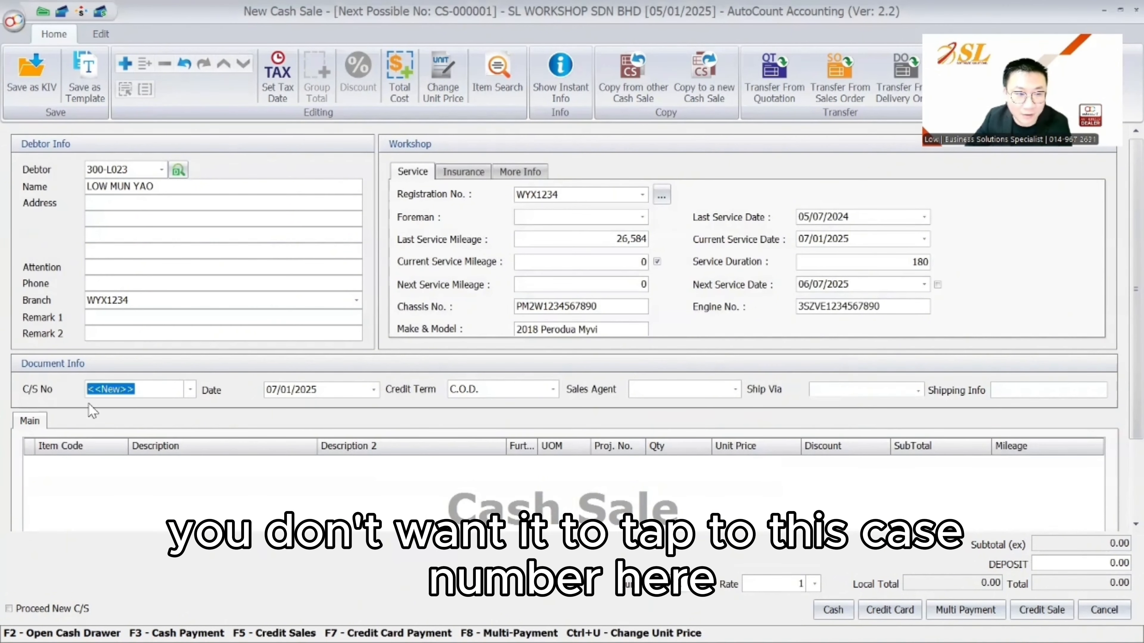
In Customize Layout, set TabStop to False for the C/S No and Date fields
right_click(943, 353)
left_click(937, 361)
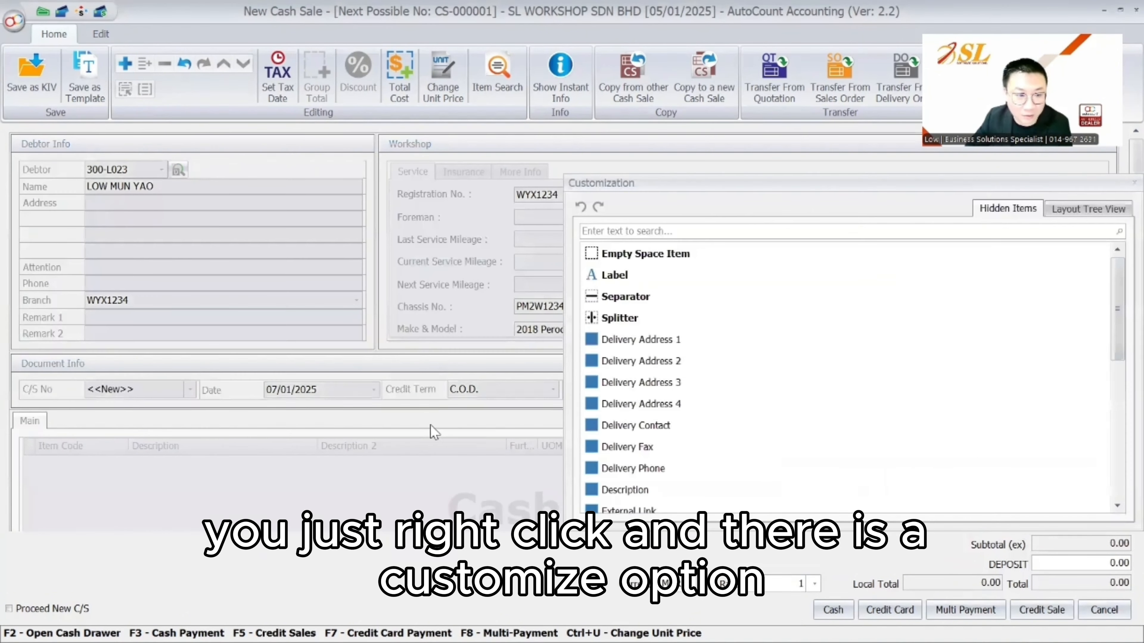
left_click(130, 392)
left_click(1049, 209)
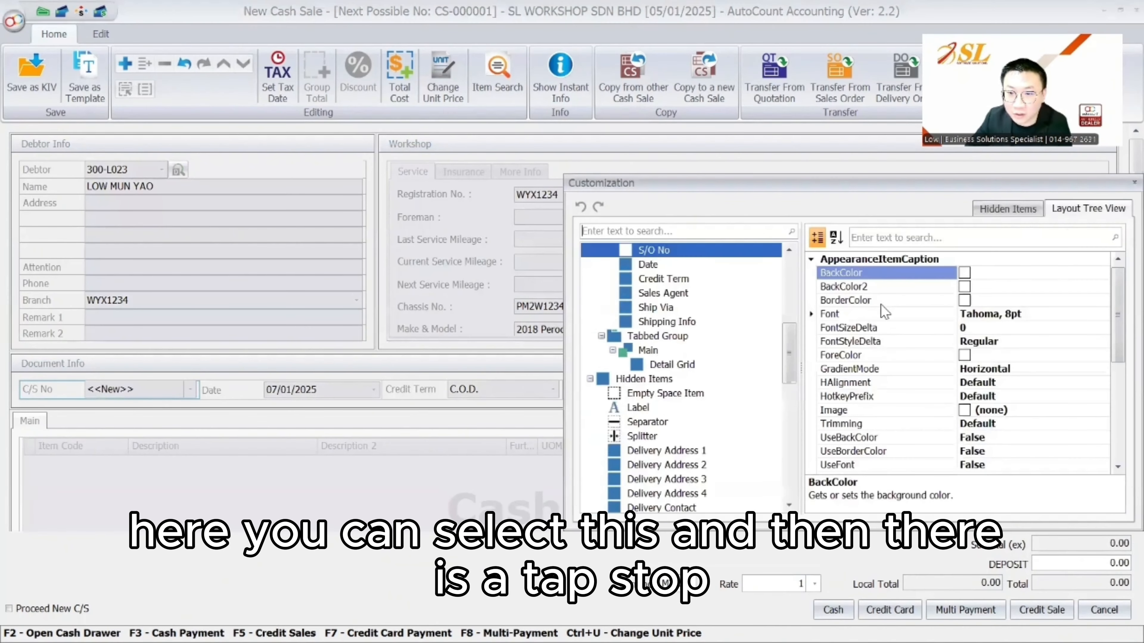
scroll(881, 304, "down", 5)
left_click(1013, 396)
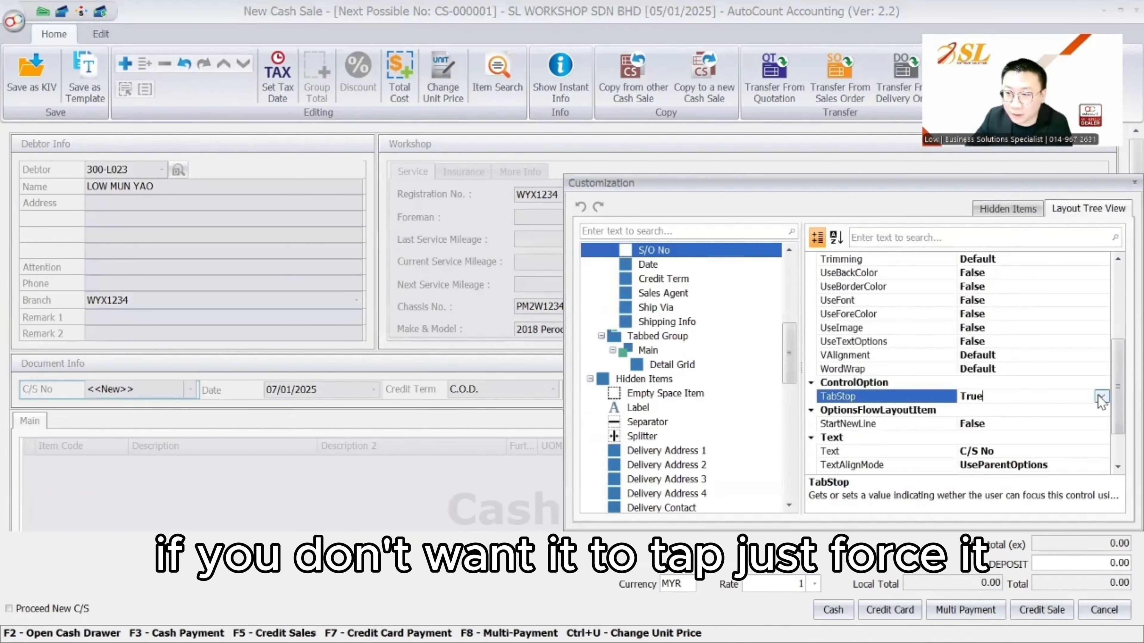
left_click(1101, 396)
left_click(984, 424)
left_click(349, 391)
left_click(1001, 397)
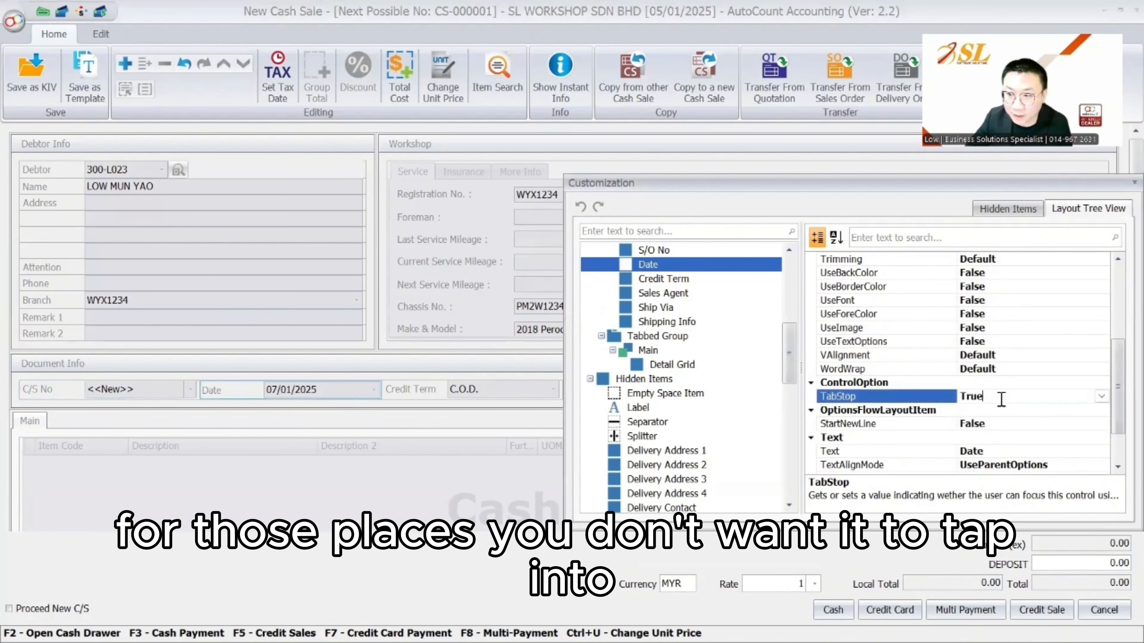
left_click(1101, 397)
left_click(983, 423)
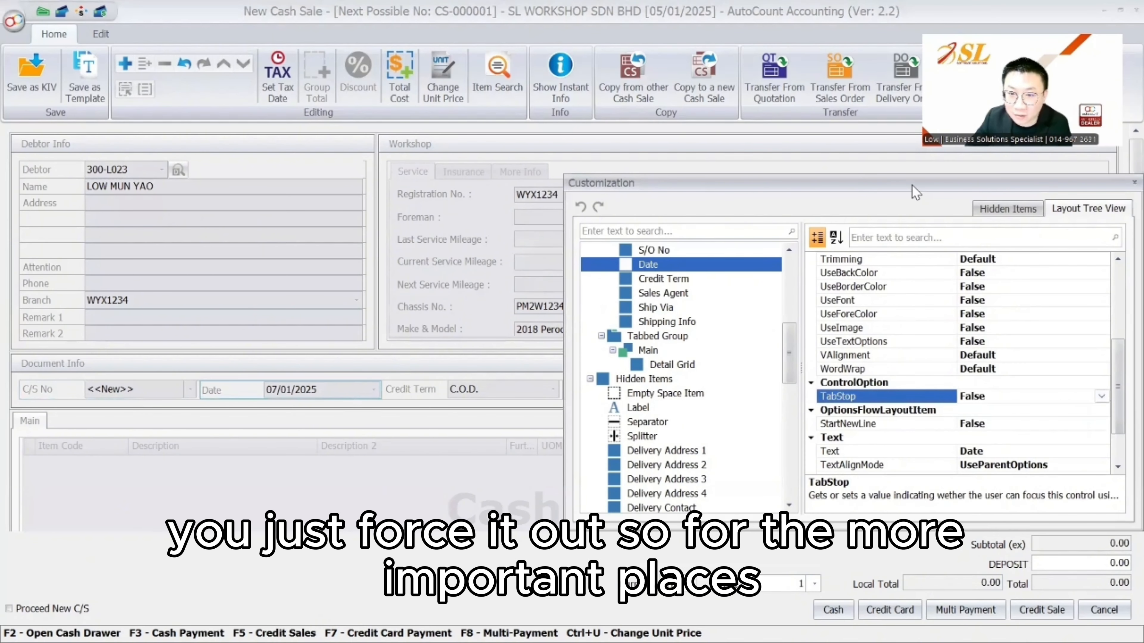
Set TabStop False for Credit Term as well and check that Tab skips it
left_click_drag(913, 186, 672, 427)
left_click(525, 391)
left_click_drag(766, 429, 779, 226)
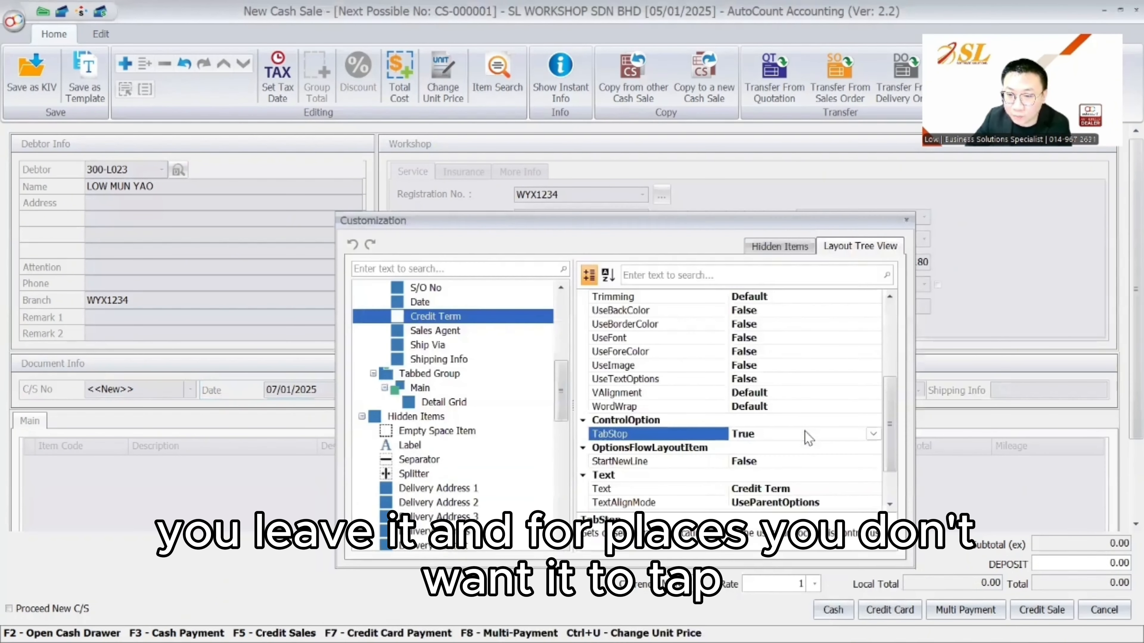
left_click(873, 433)
left_click(865, 461)
left_click(906, 220)
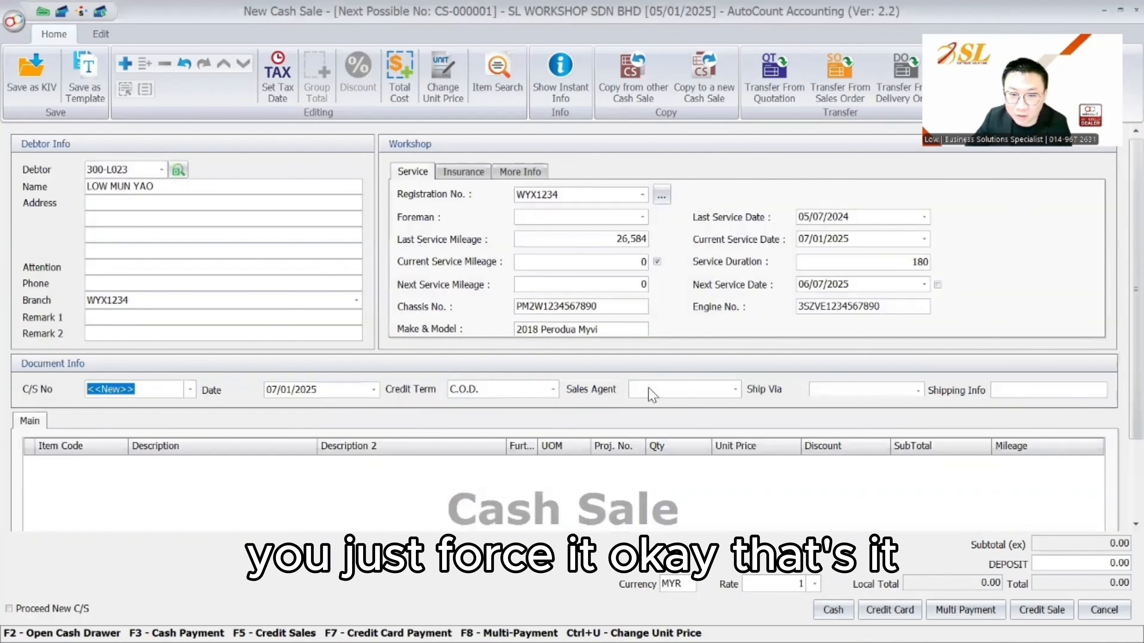
key("Tab")
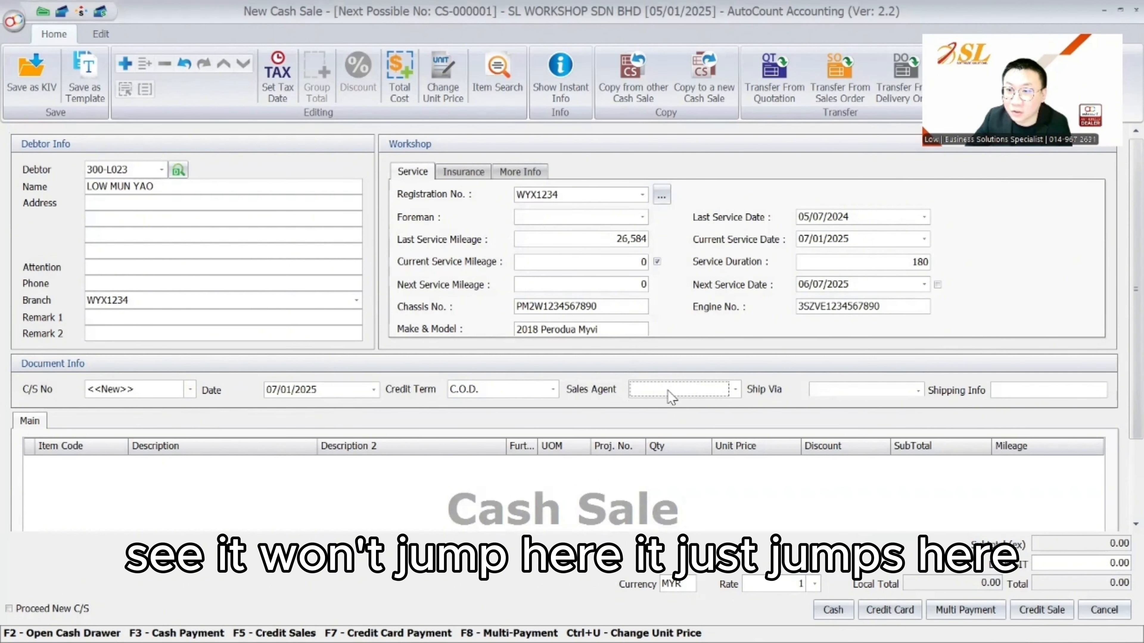
Save the layout as the default Workshop-CS1, overwriting the existing one
right_click(951, 347)
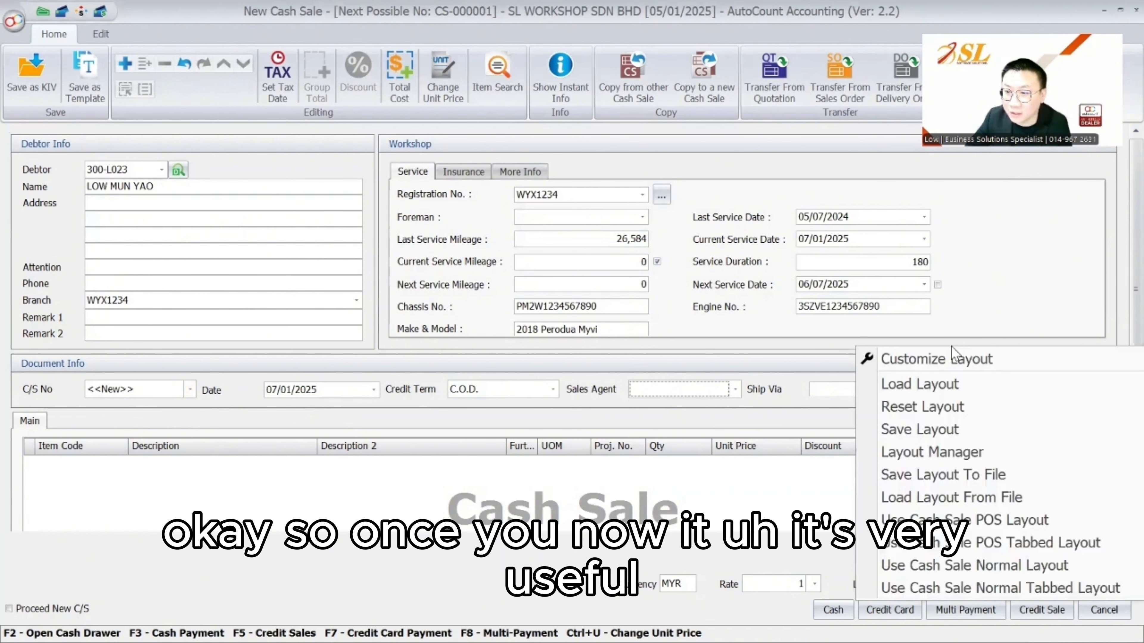
left_click(932, 430)
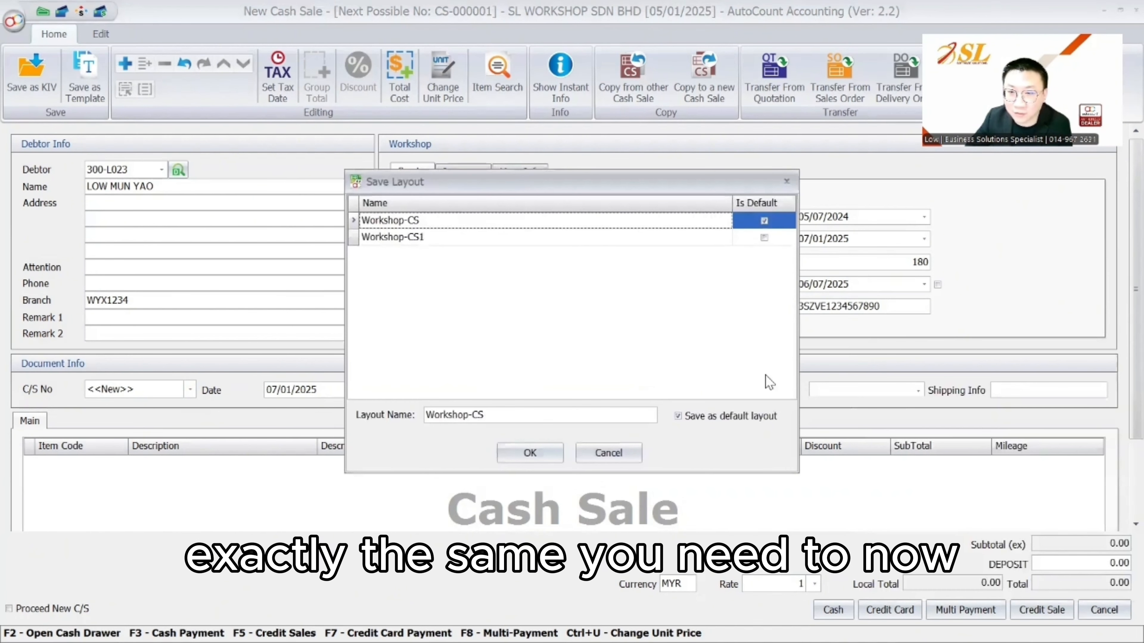
left_click(702, 417)
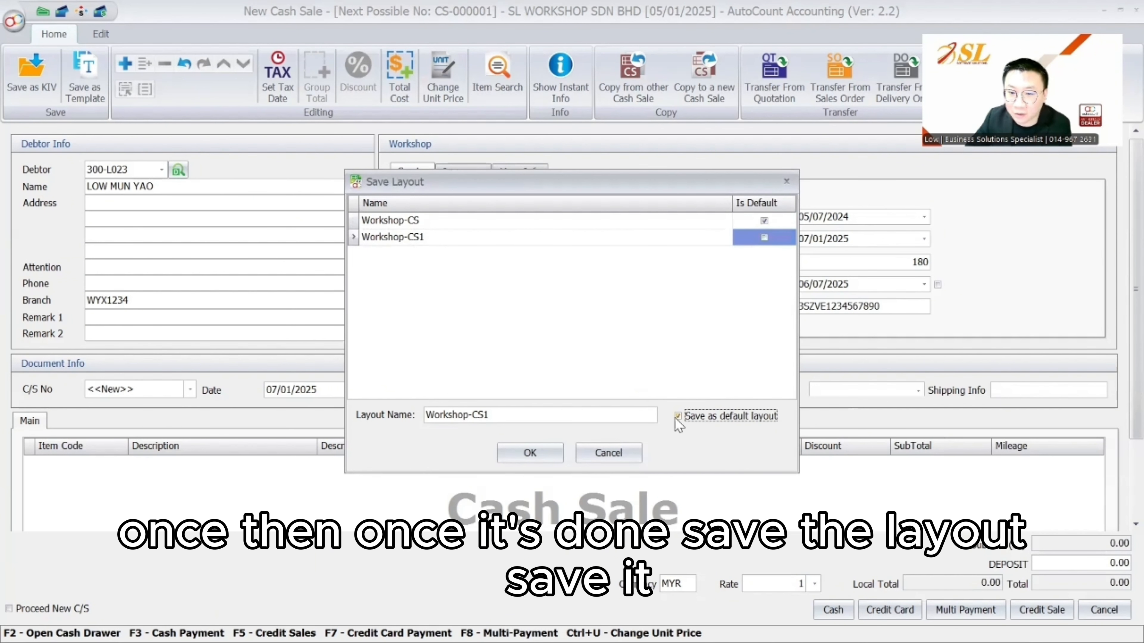
left_click(530, 452)
left_click(530, 353)
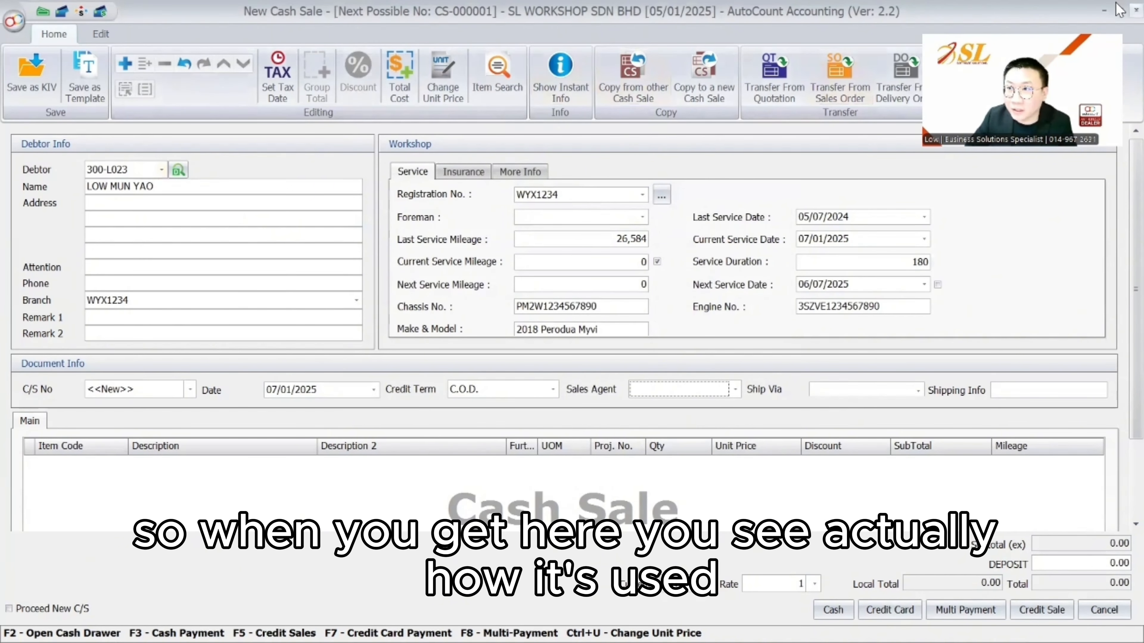
Start a new cash sale, choose the debtor and pick one of their registered cars
left_click(1136, 10)
left_click(540, 352)
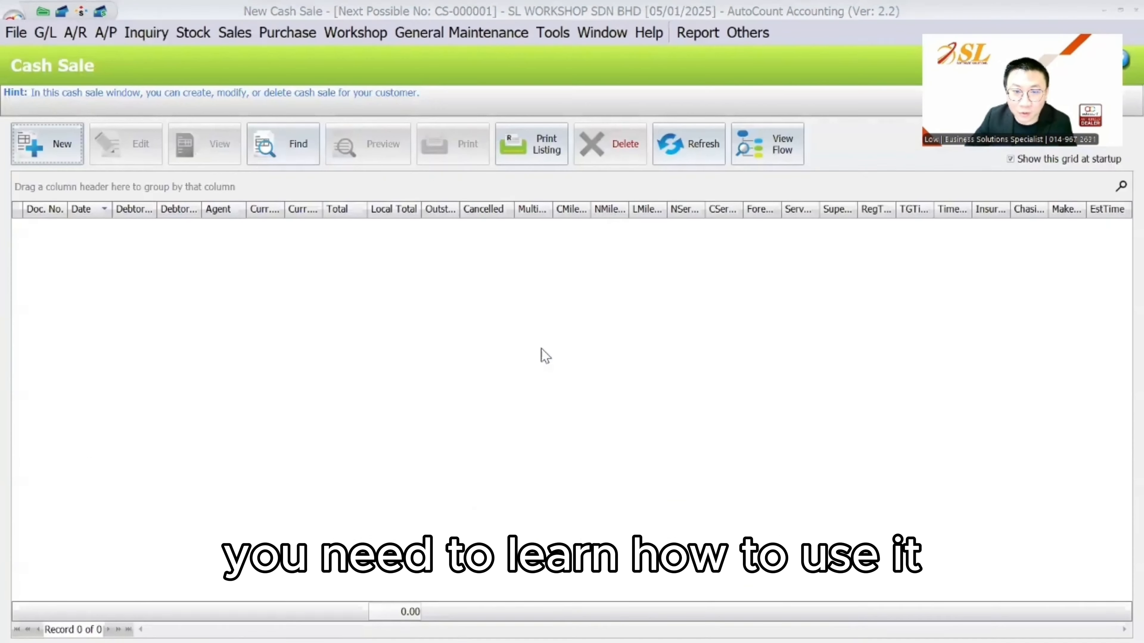
left_click(73, 146)
left_click(162, 170)
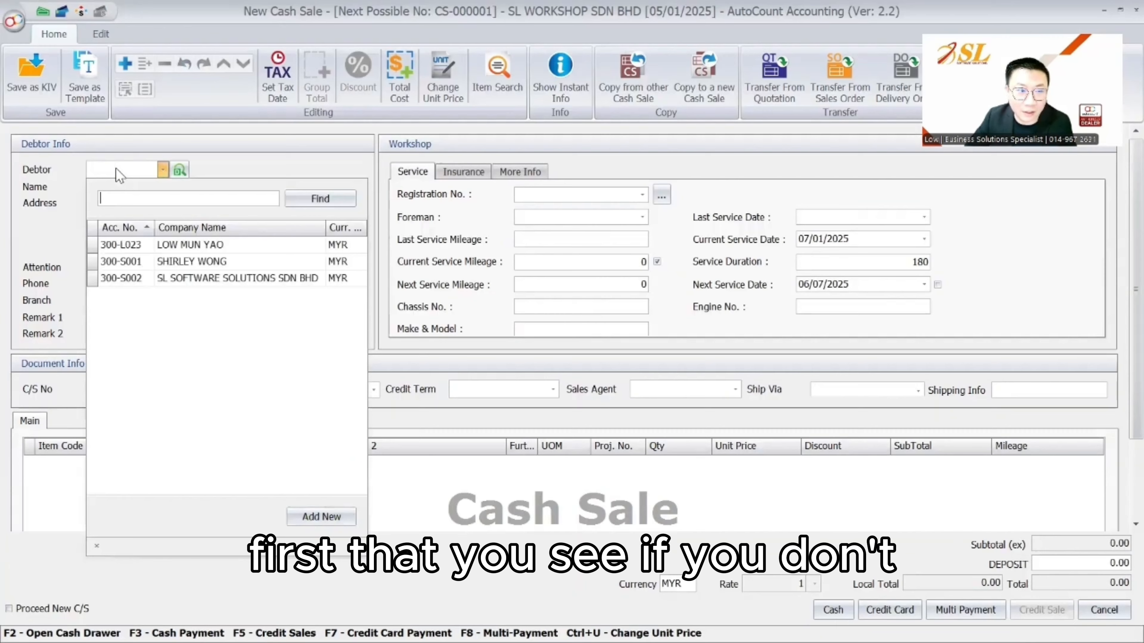
left_click(166, 247)
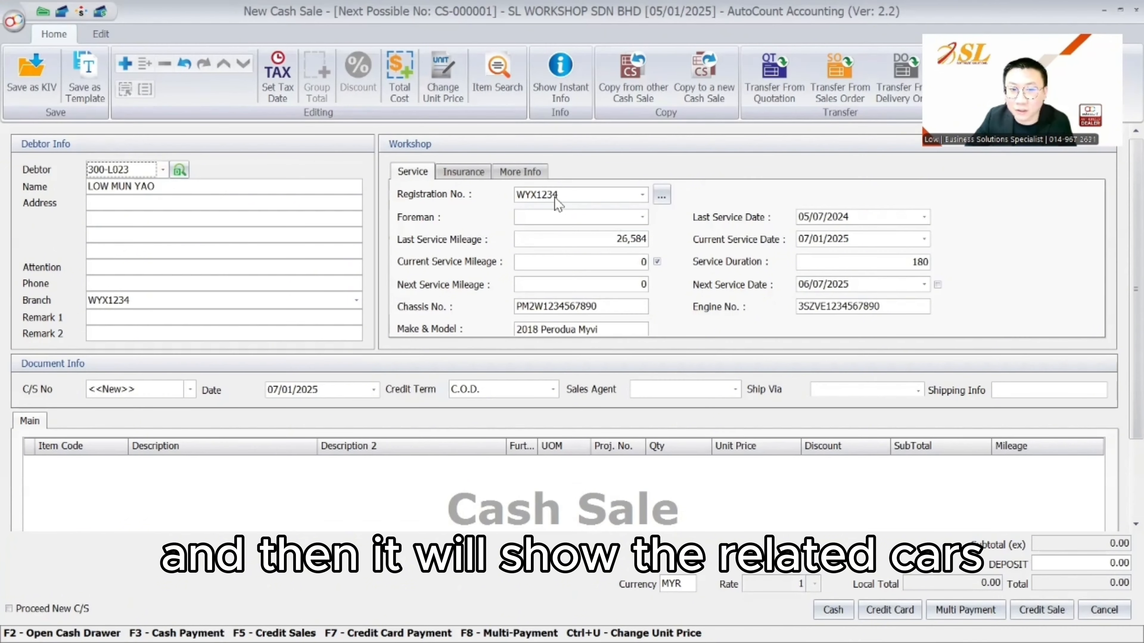
left_click(642, 195)
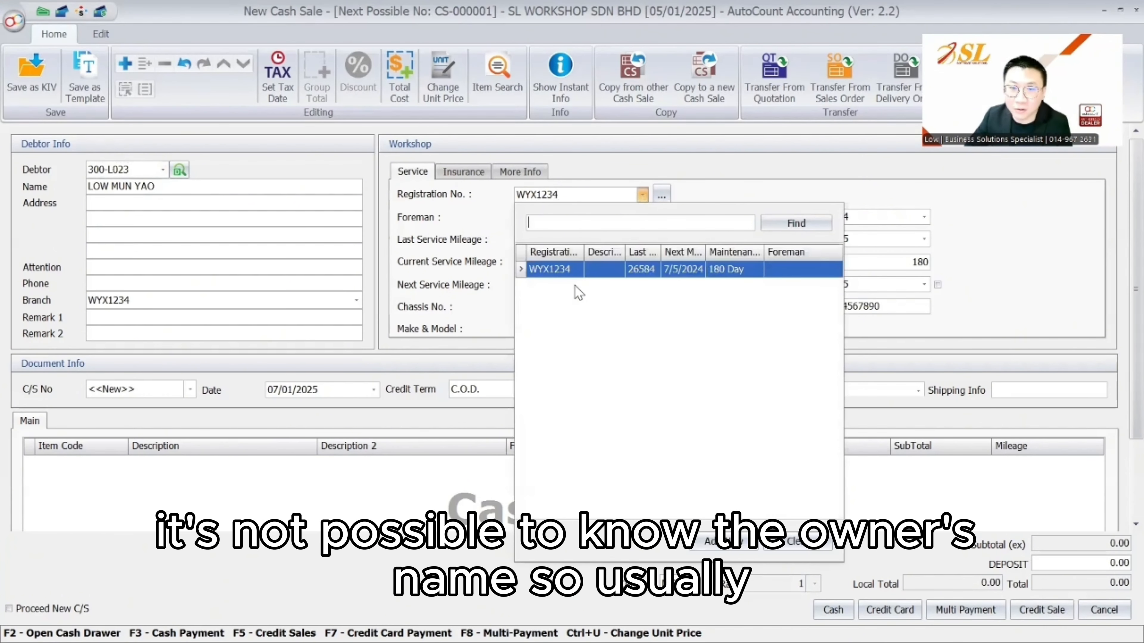
left_click(579, 269)
key("Escape")
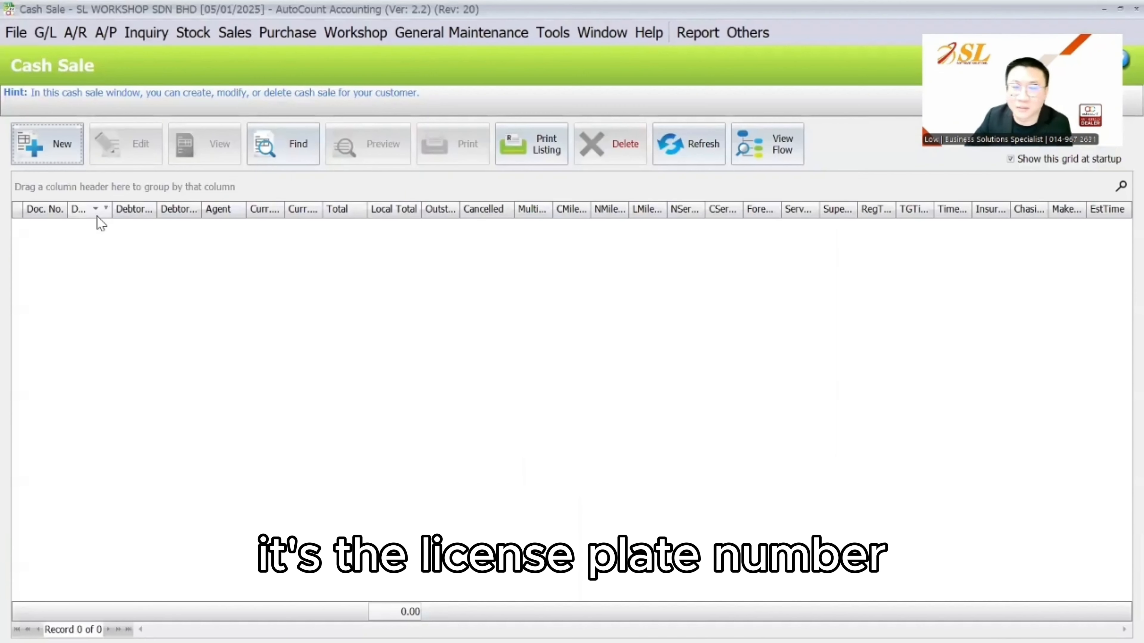
Fill another new cash sale by searching the car registration for 1234
left_click(51, 146)
left_click(566, 197)
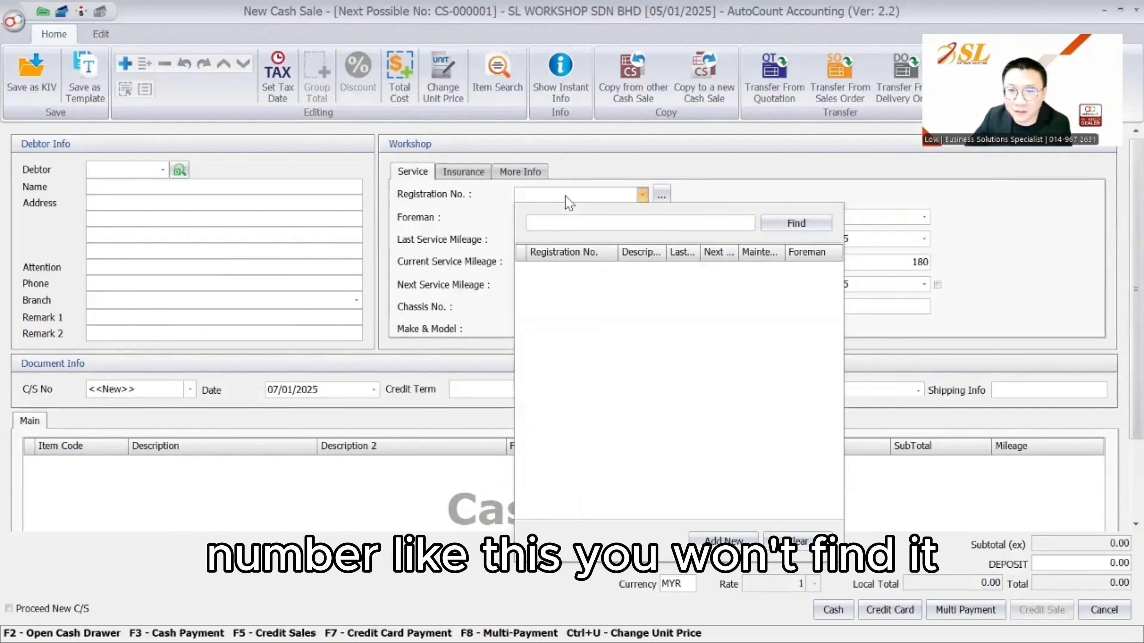
left_click(661, 196)
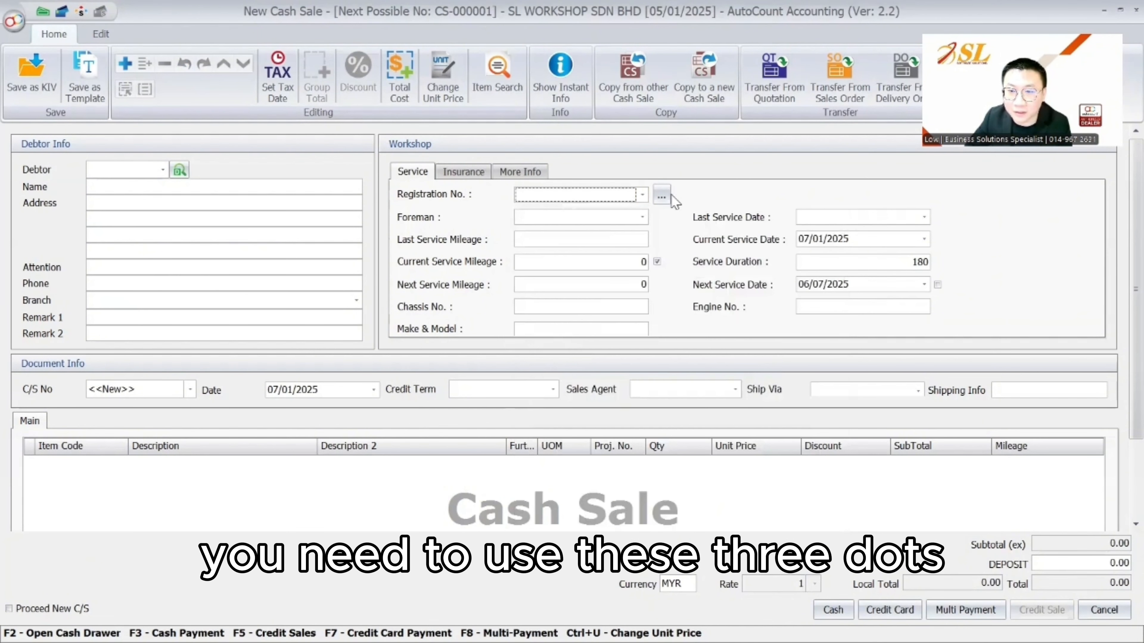
left_click(661, 196)
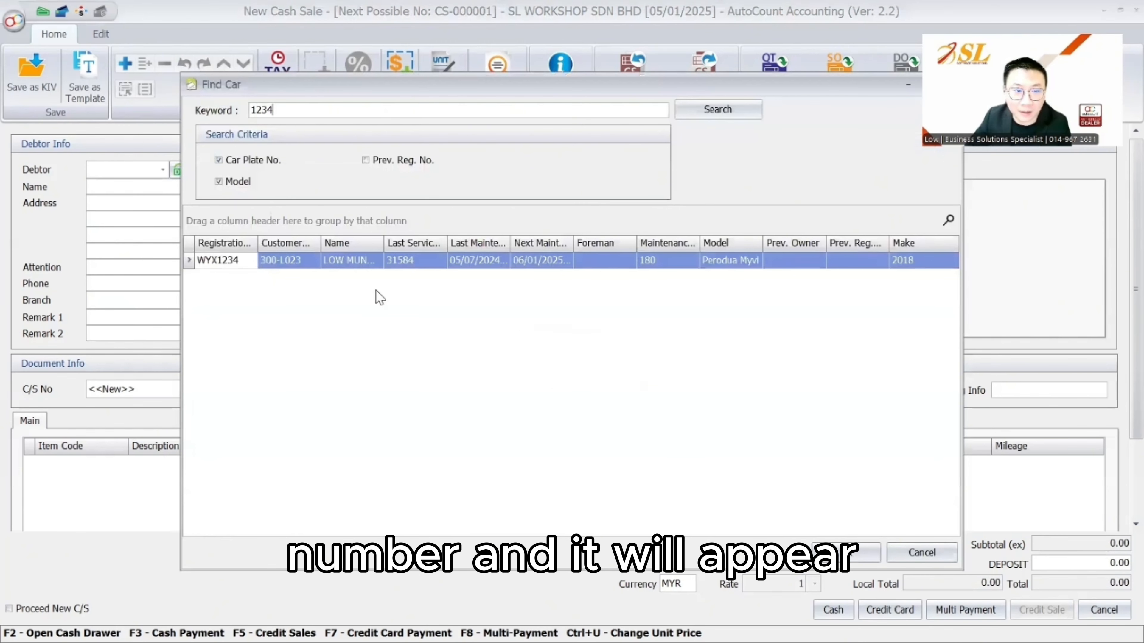
left_click(845, 552)
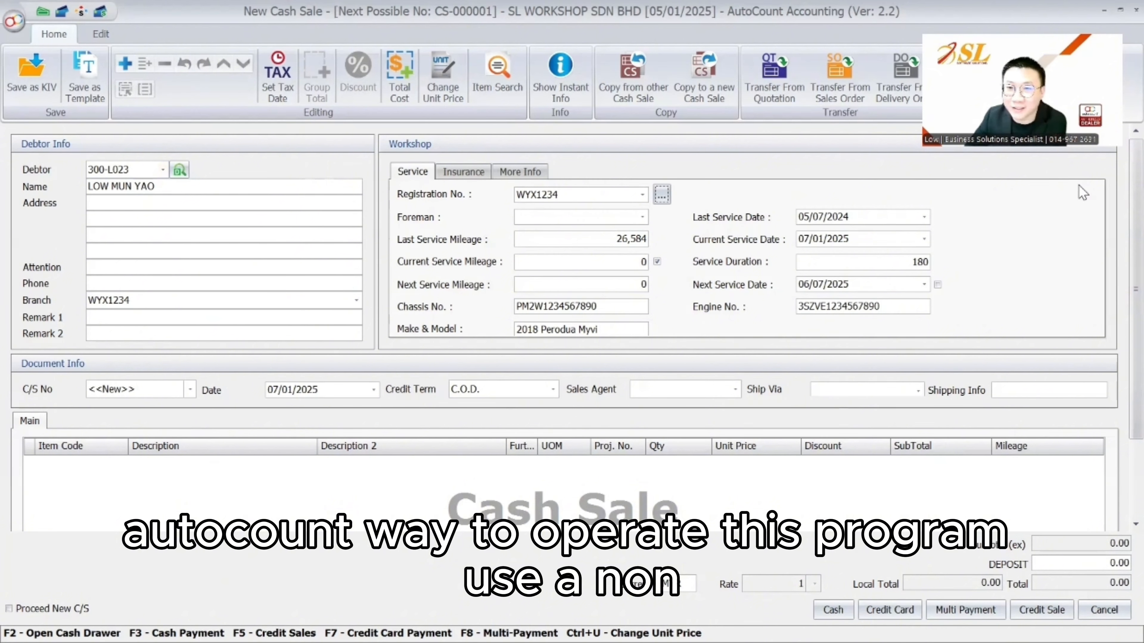
List the debtor's registered cars, then cancel adding another vehicle
left_click(662, 197)
key("Escape")
left_click(600, 198)
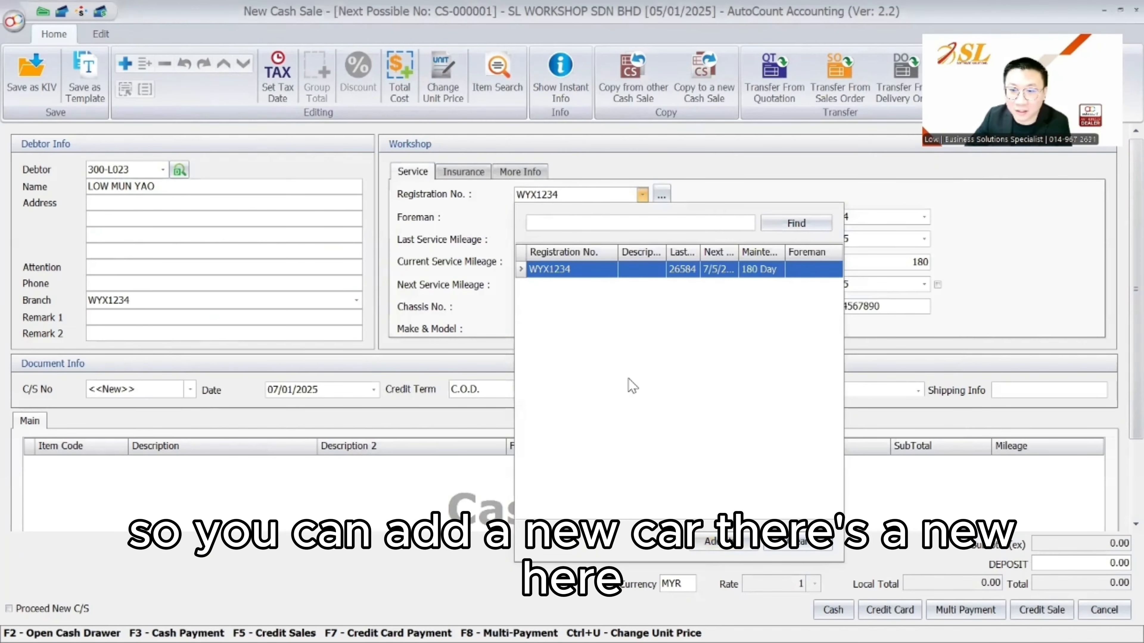
left_click(718, 543)
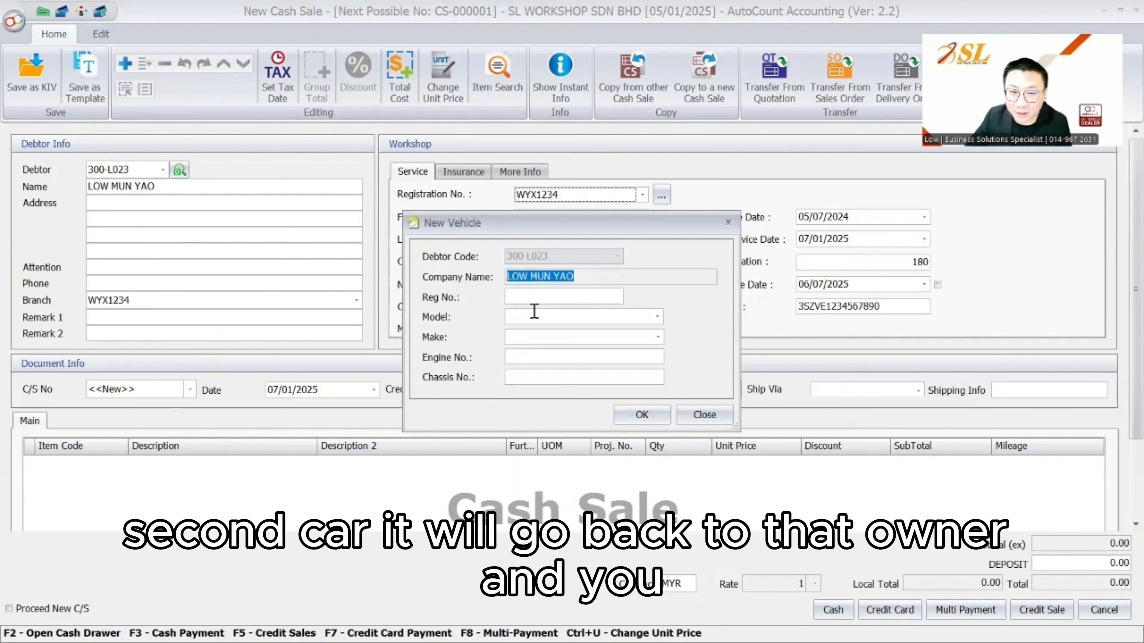
left_click(704, 415)
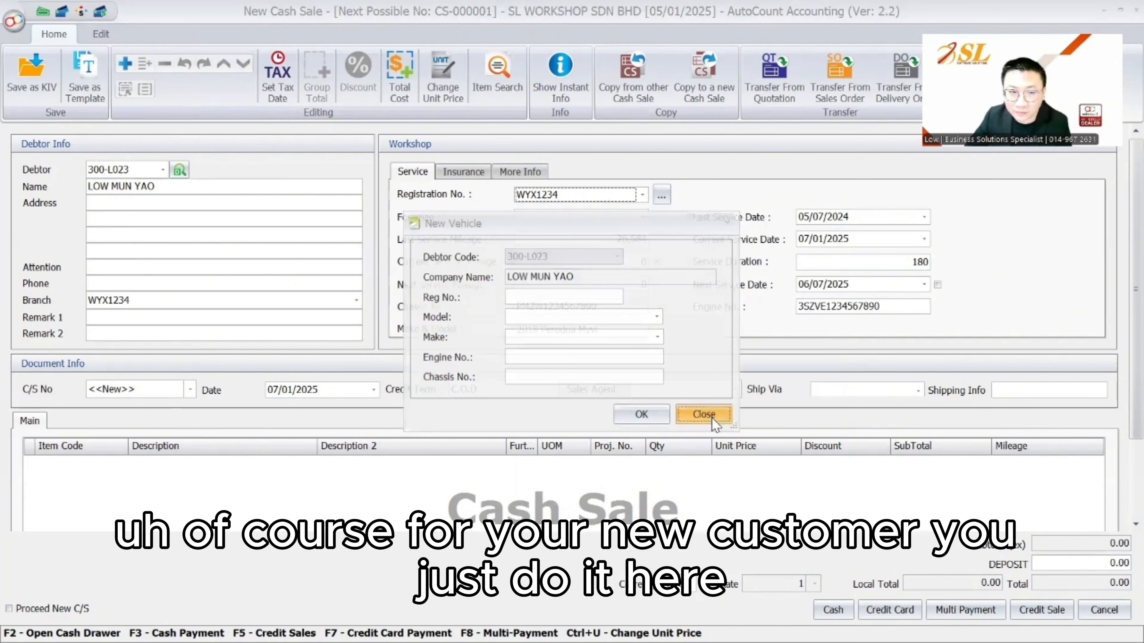
Create a new debtor named AUTOCOUNT and begin adding a car to it
left_click(163, 170)
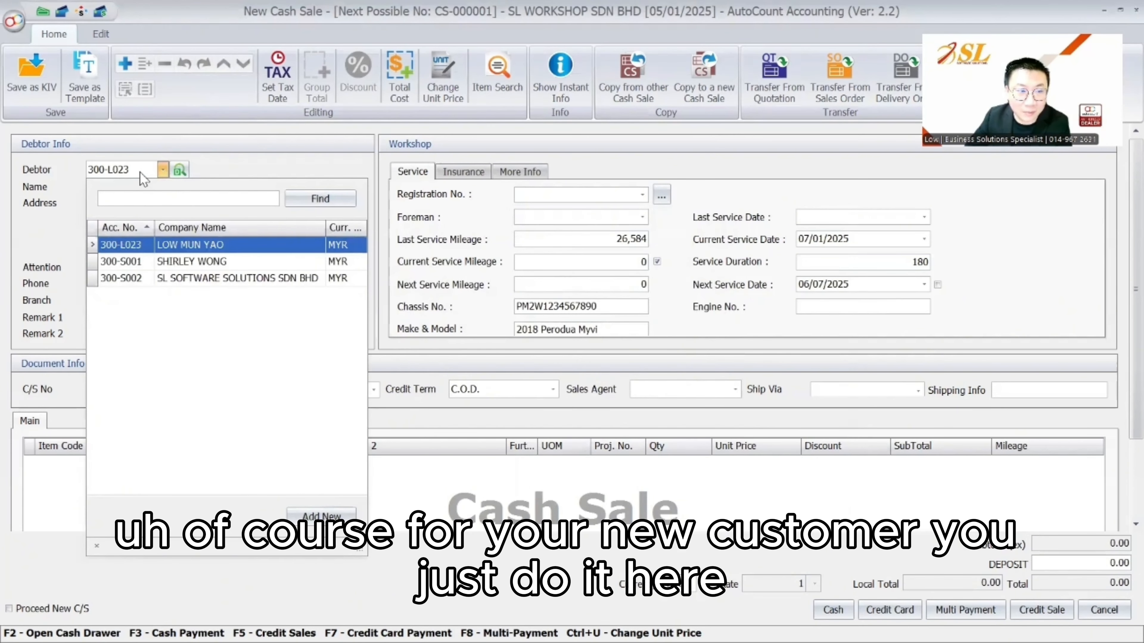
left_click(326, 518)
left_click(445, 79)
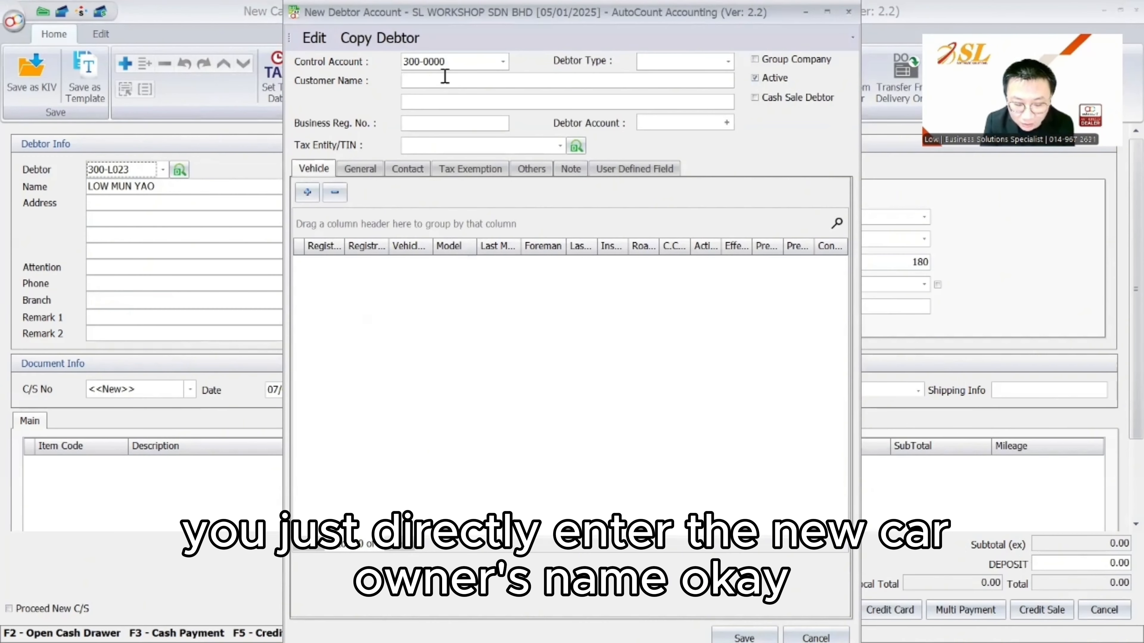
type("AUTOCOU")
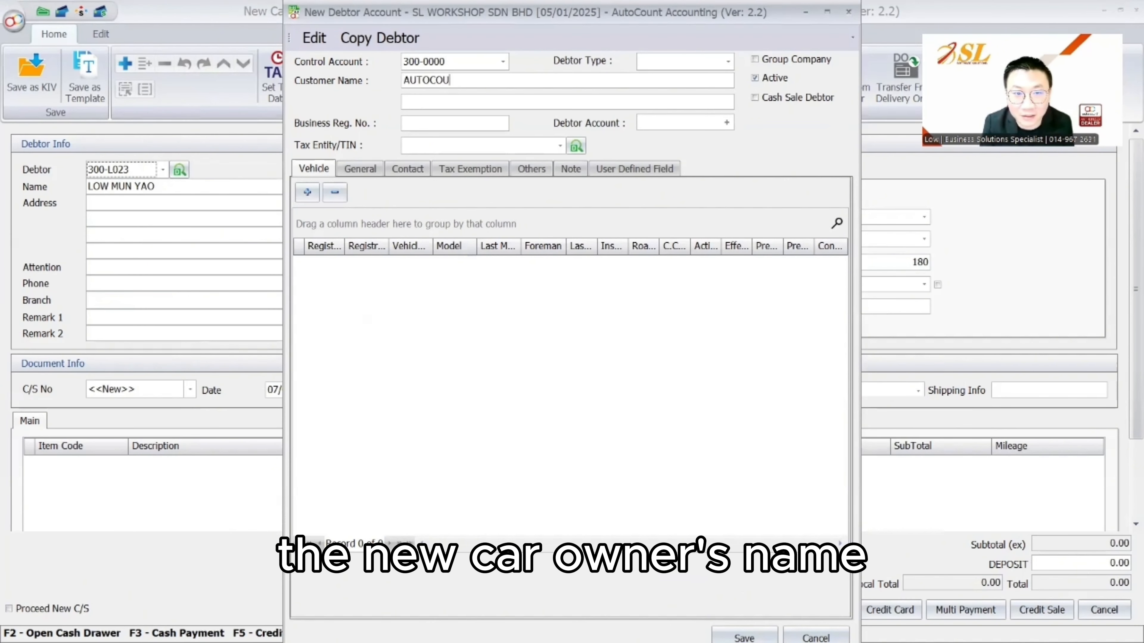
type("NT SDN BHD")
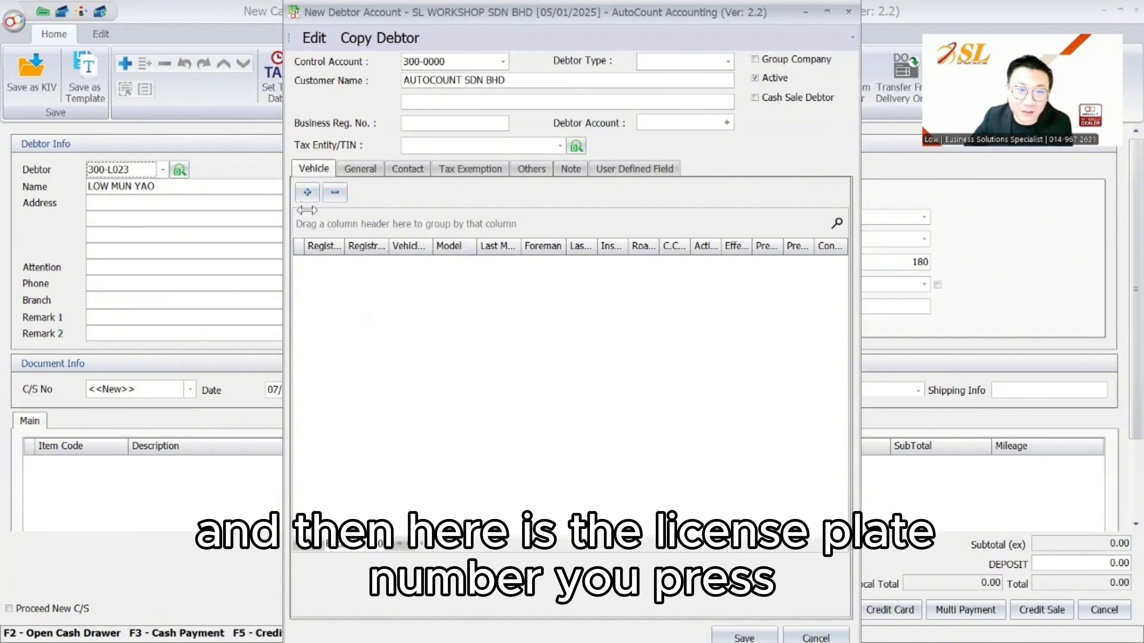
left_click(307, 192)
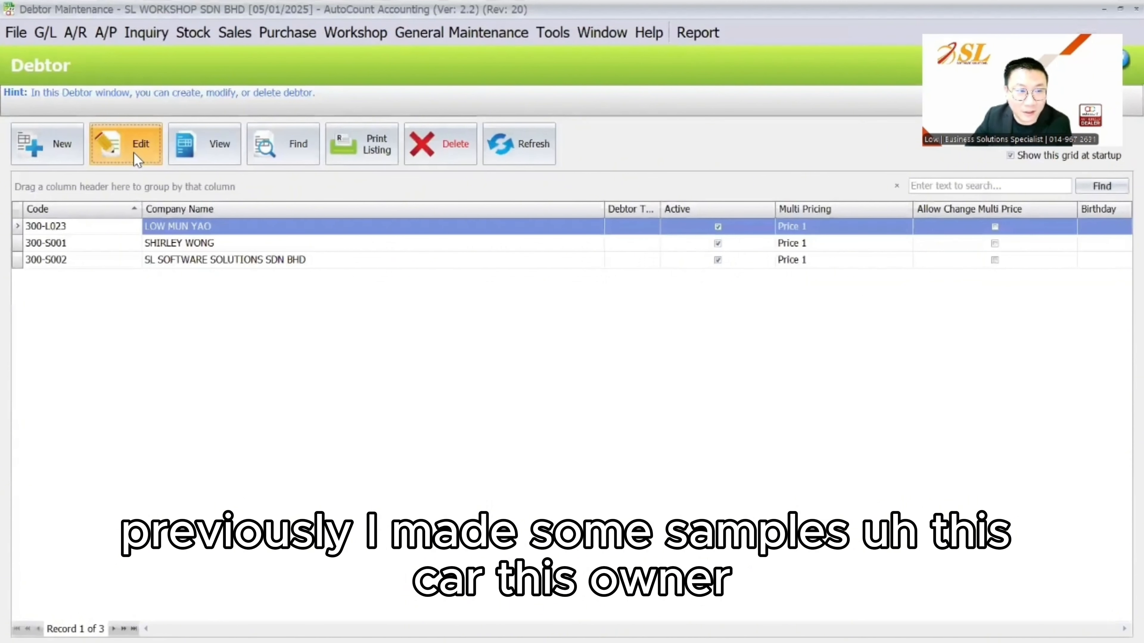
Edit the first debtor and review car WYX1234's mileage and 180-day maintenance duration
left_click(138, 158)
triple_click(473, 82)
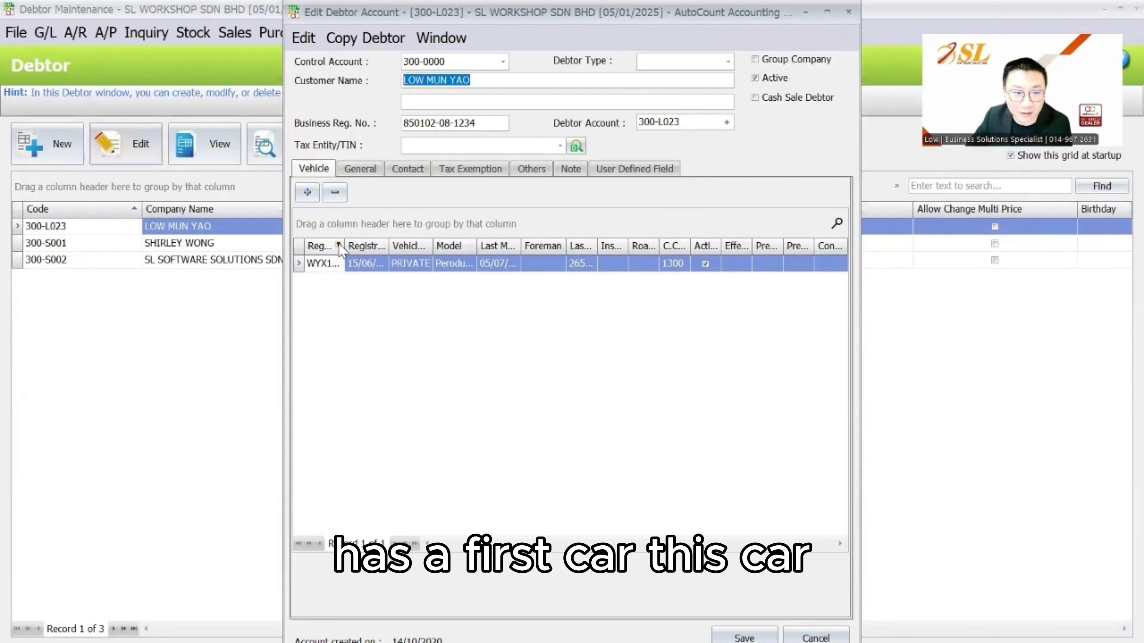
left_click(323, 263)
double_click(332, 265)
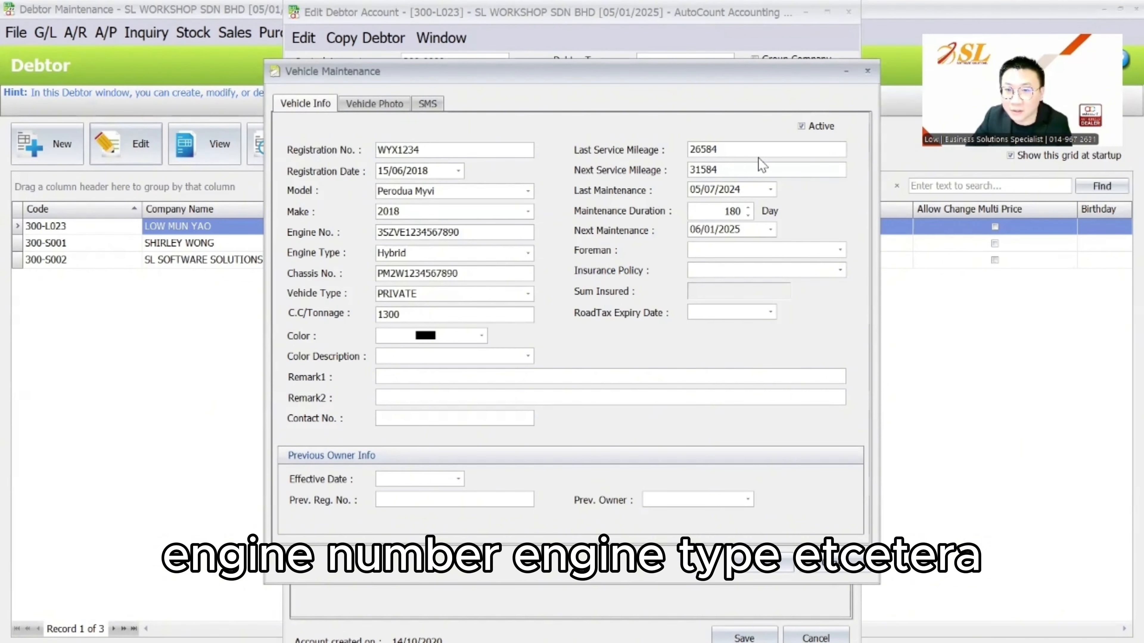
left_click_drag(718, 150, 662, 145)
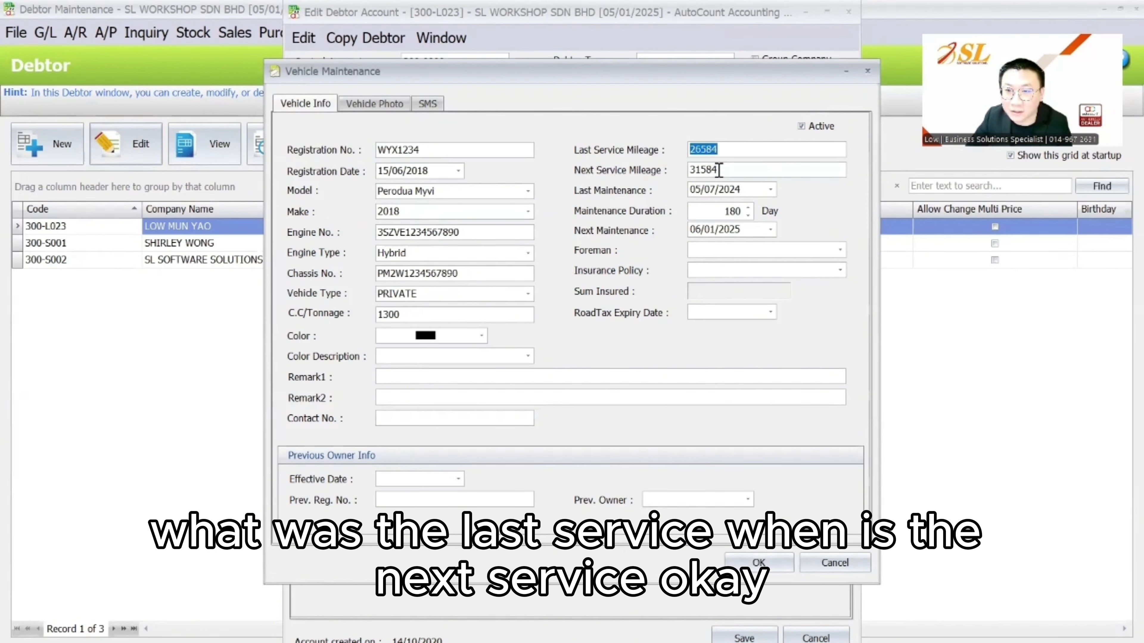
left_click(721, 212)
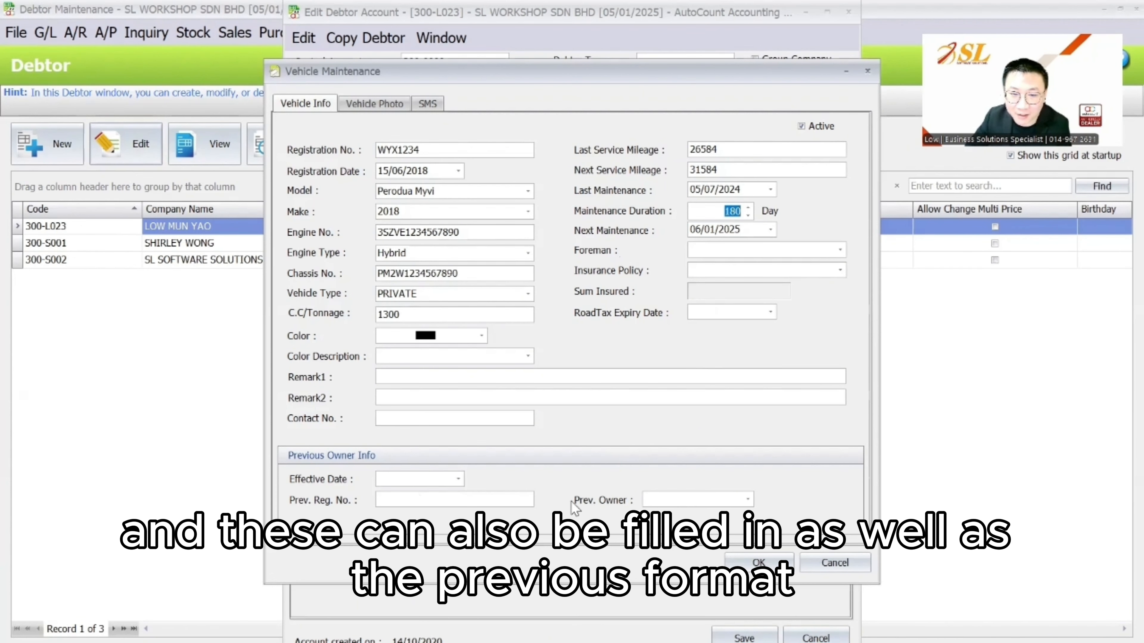
left_click(834, 563)
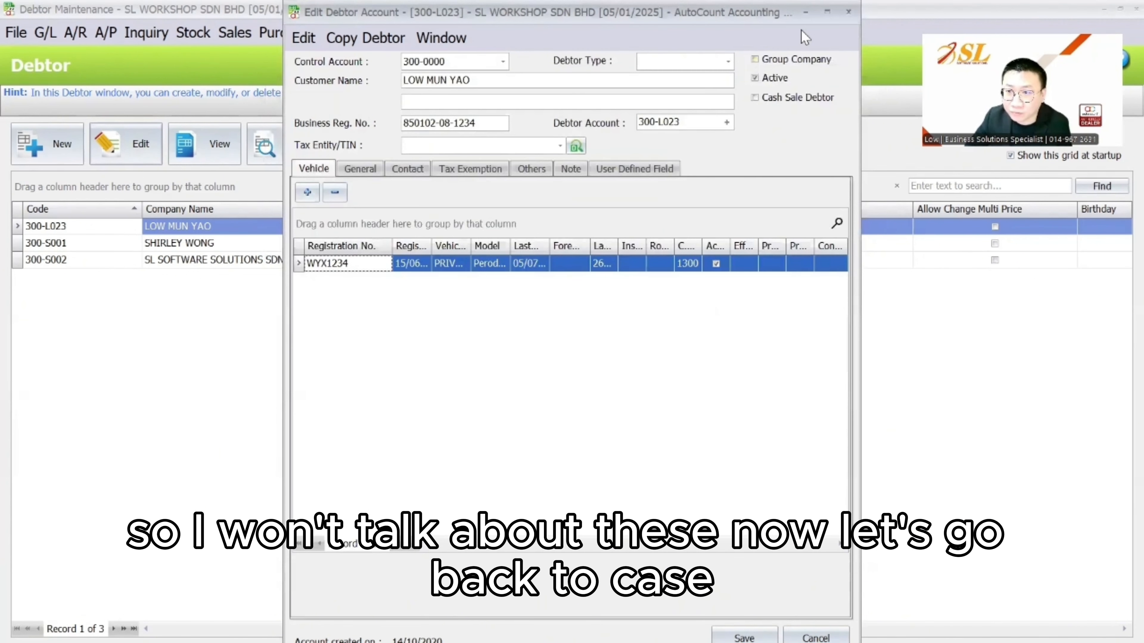
left_click(849, 11)
left_click(234, 33)
left_click(271, 146)
left_click(47, 143)
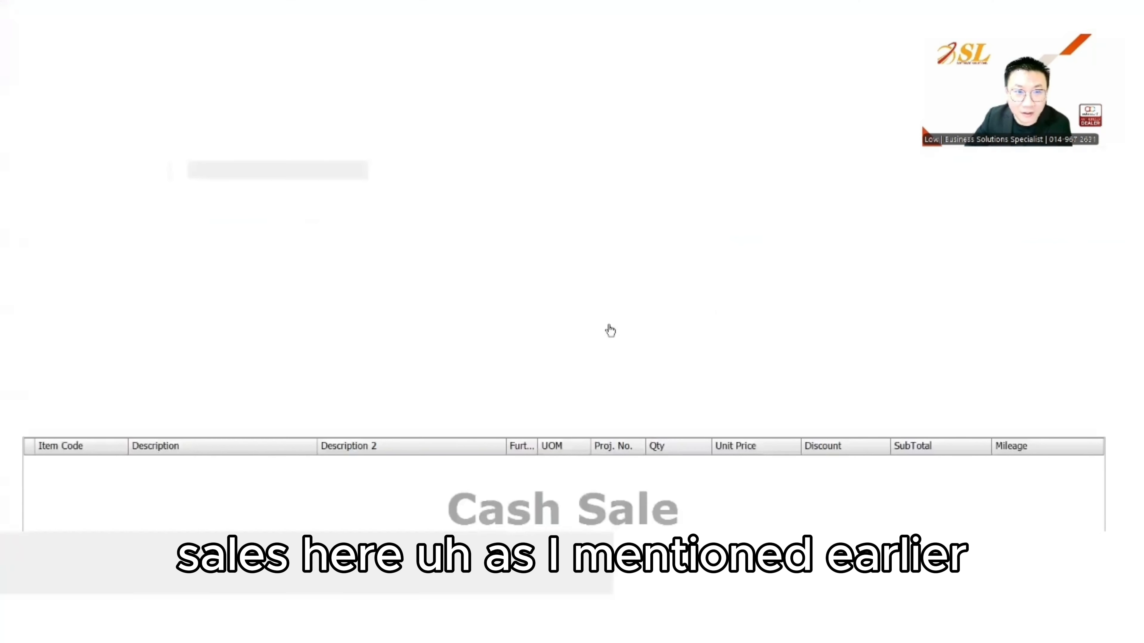
left_click(661, 196)
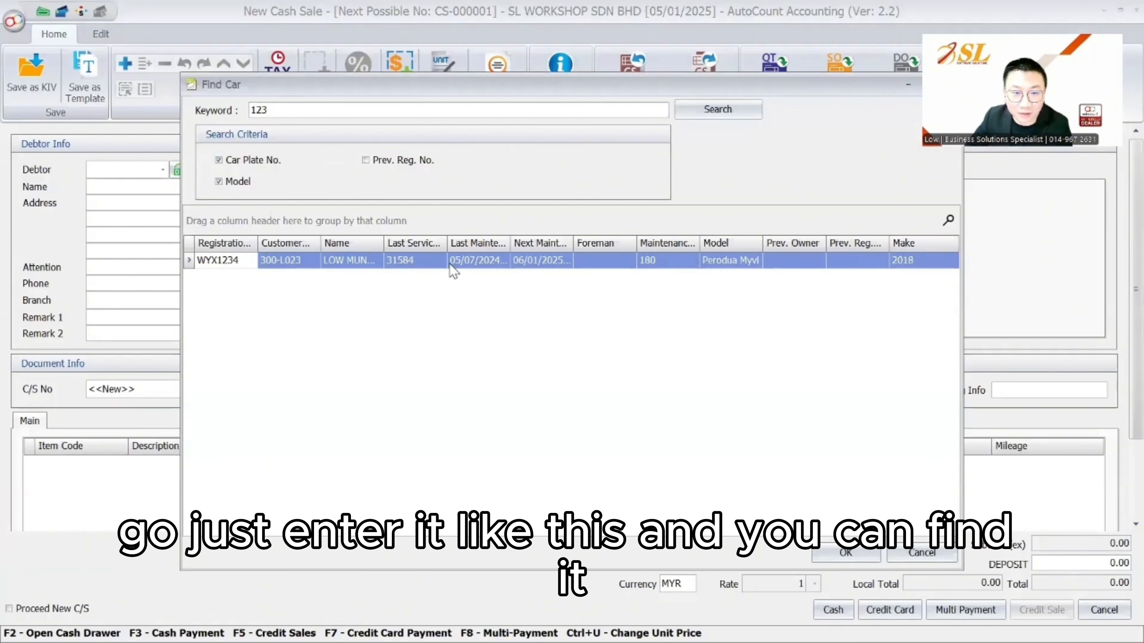
left_click(418, 260)
left_click(859, 558)
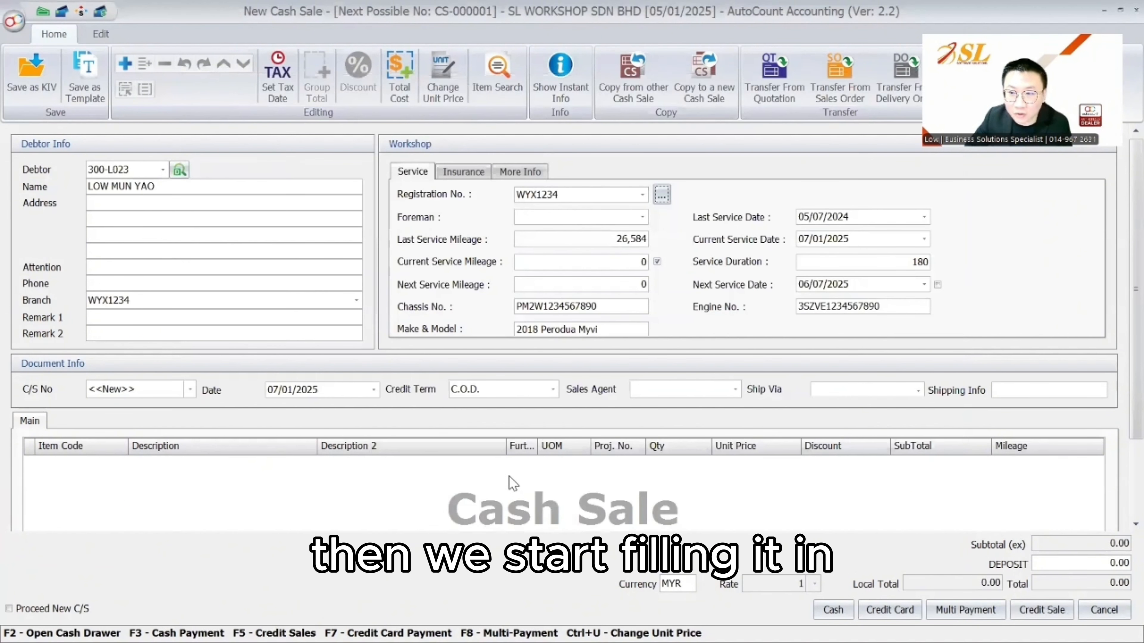
Add Engine Tune-Up (LAB034) with current service mileage 30,000
right_click(390, 476)
left_click(467, 164)
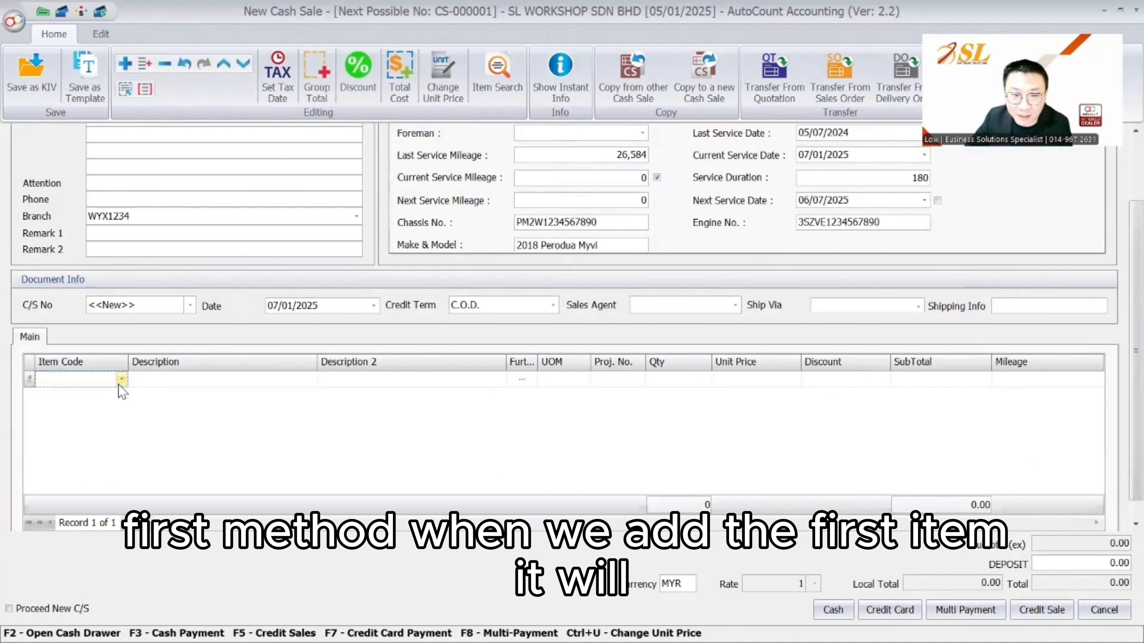
left_click(118, 381)
left_click(170, 138)
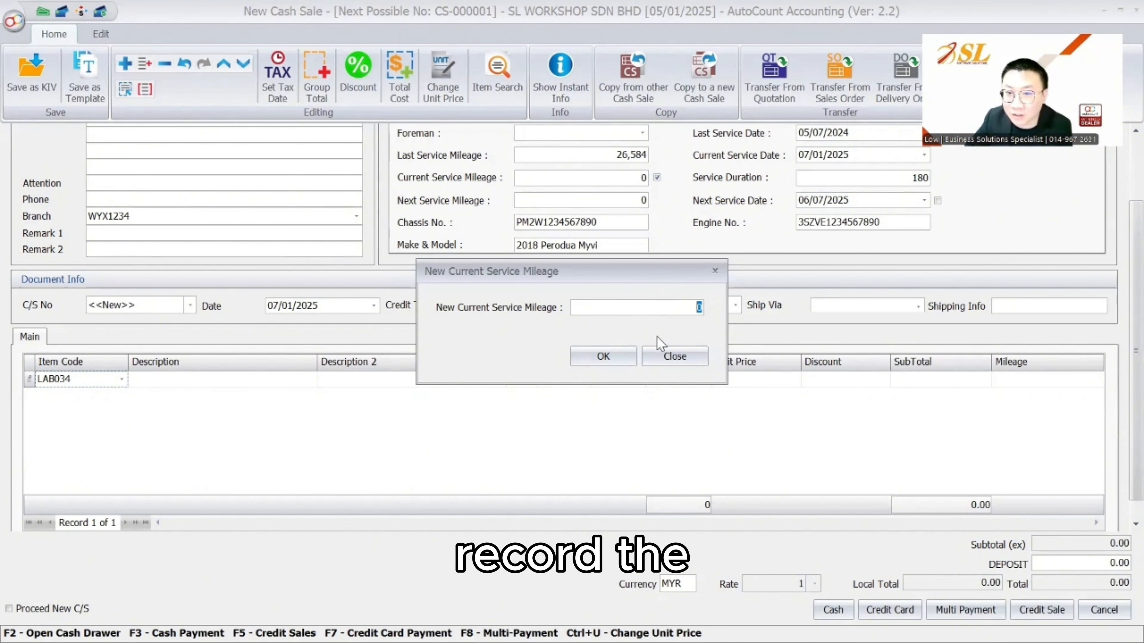
type("30,00")
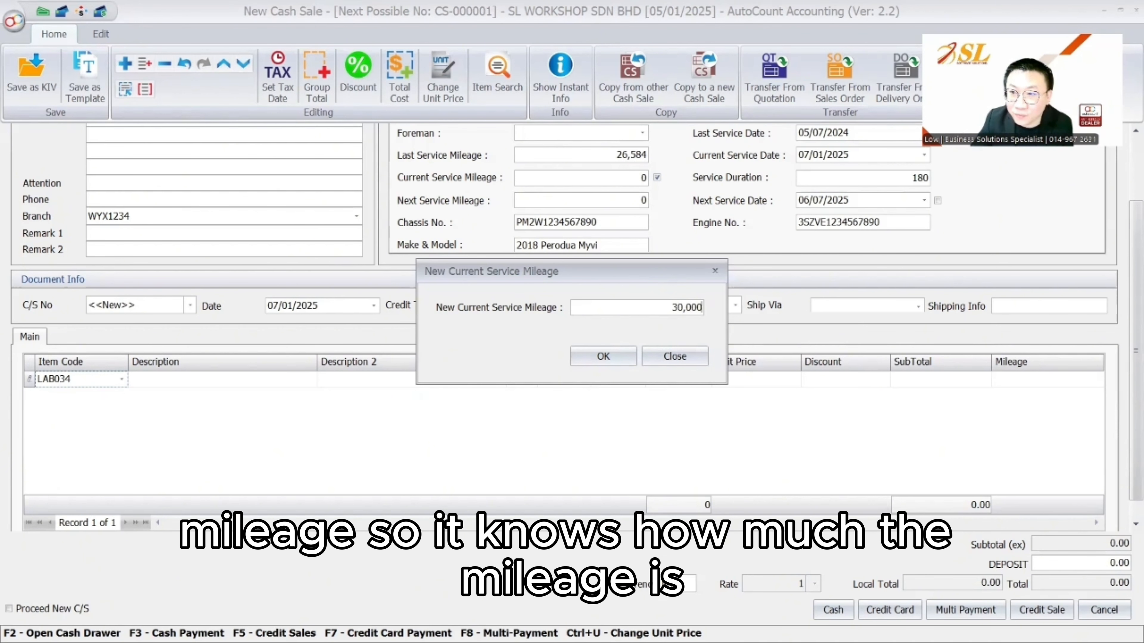
type("0")
left_click(603, 356)
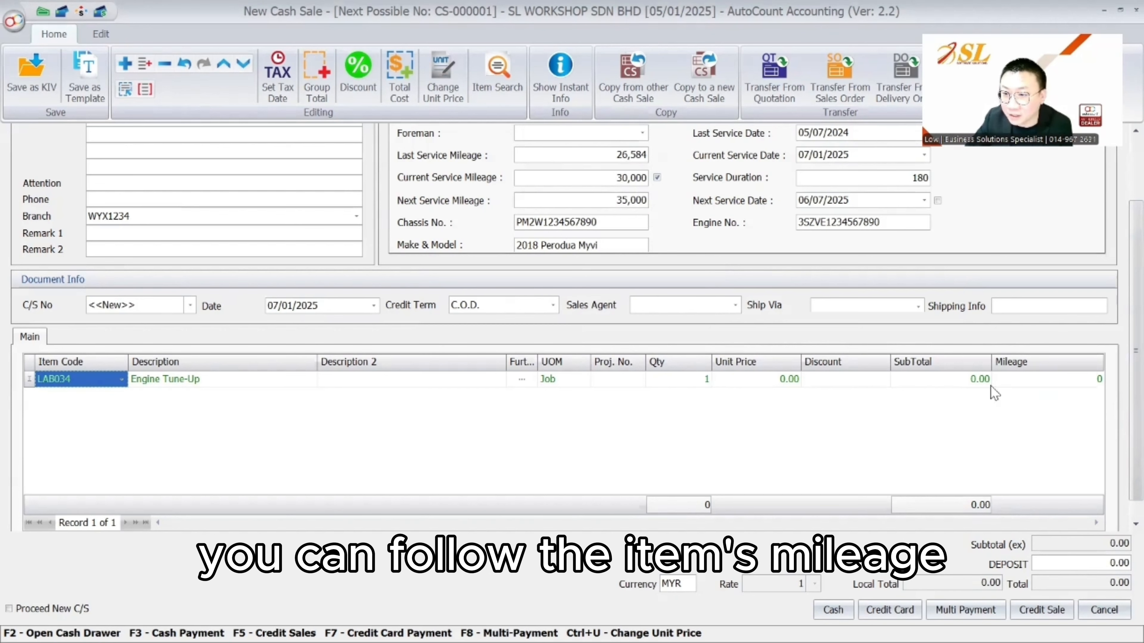
Add Oil Change Service (LAB031), giving next service at 35,000 on 06/07/2025
right_click(77, 409)
left_click(116, 85)
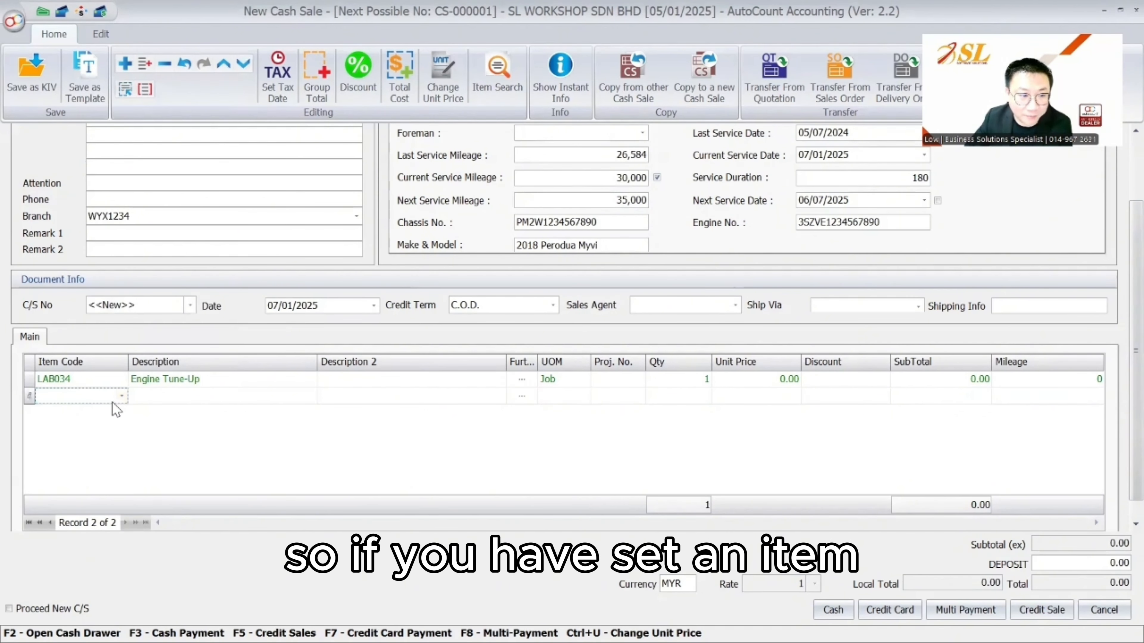
left_click(121, 396)
left_click(197, 97)
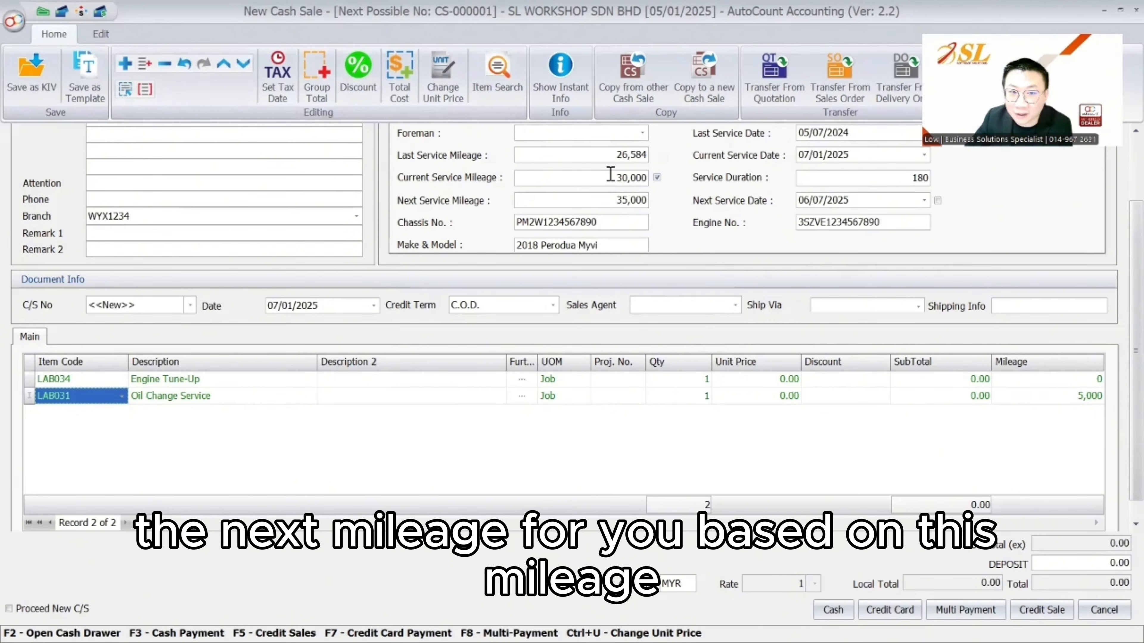
left_click(658, 178)
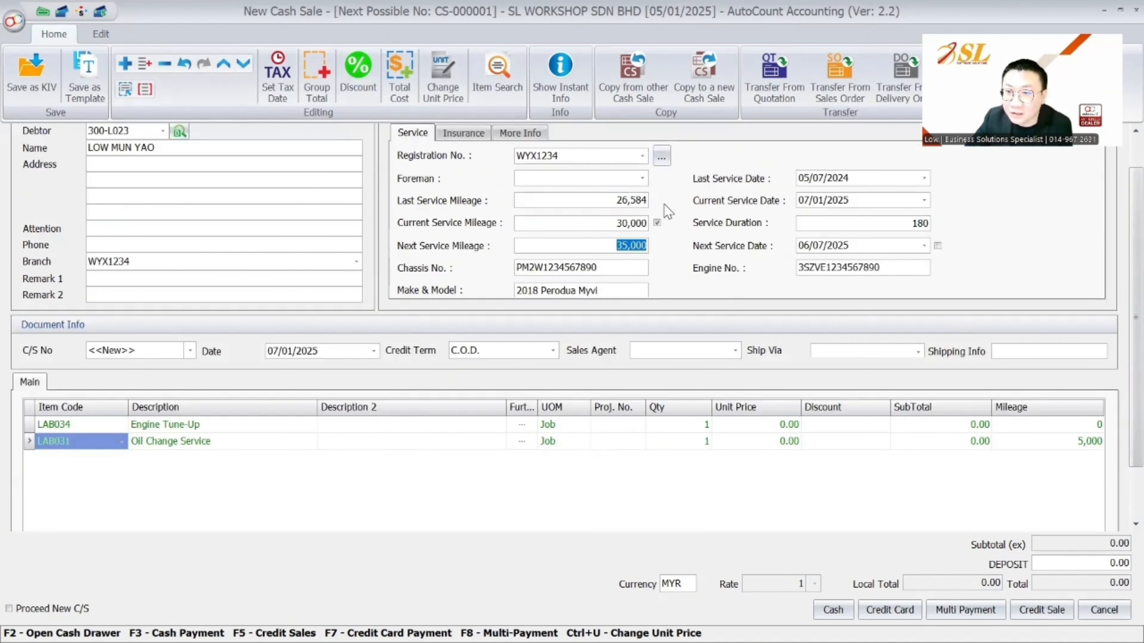
left_click_drag(850, 199, 809, 197)
left_click_drag(850, 245, 786, 251)
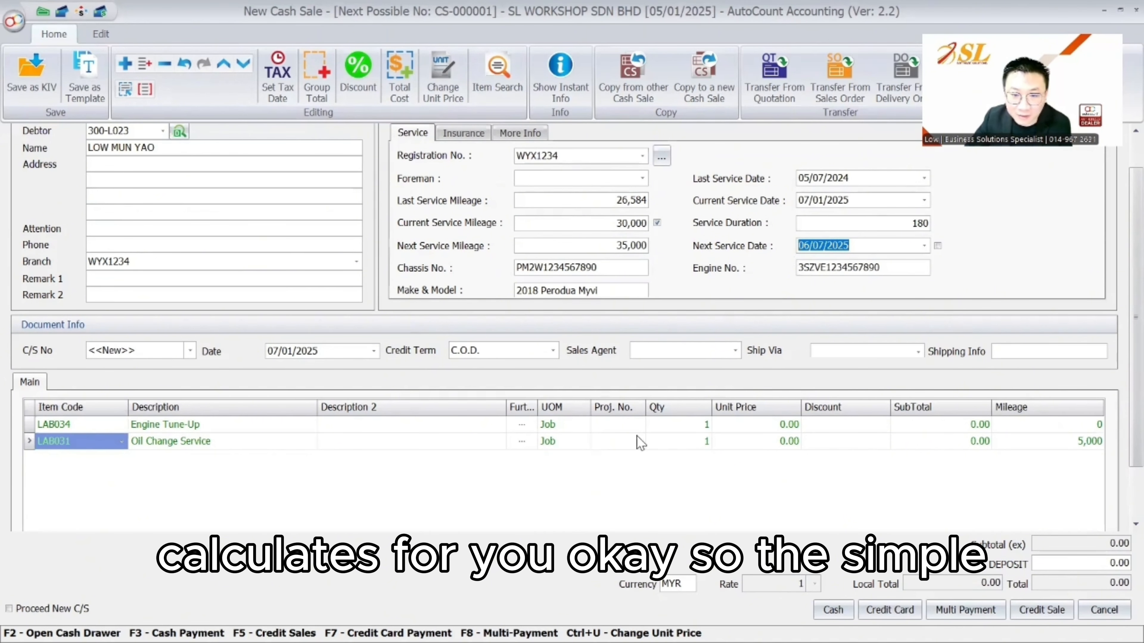
left_click(723, 426)
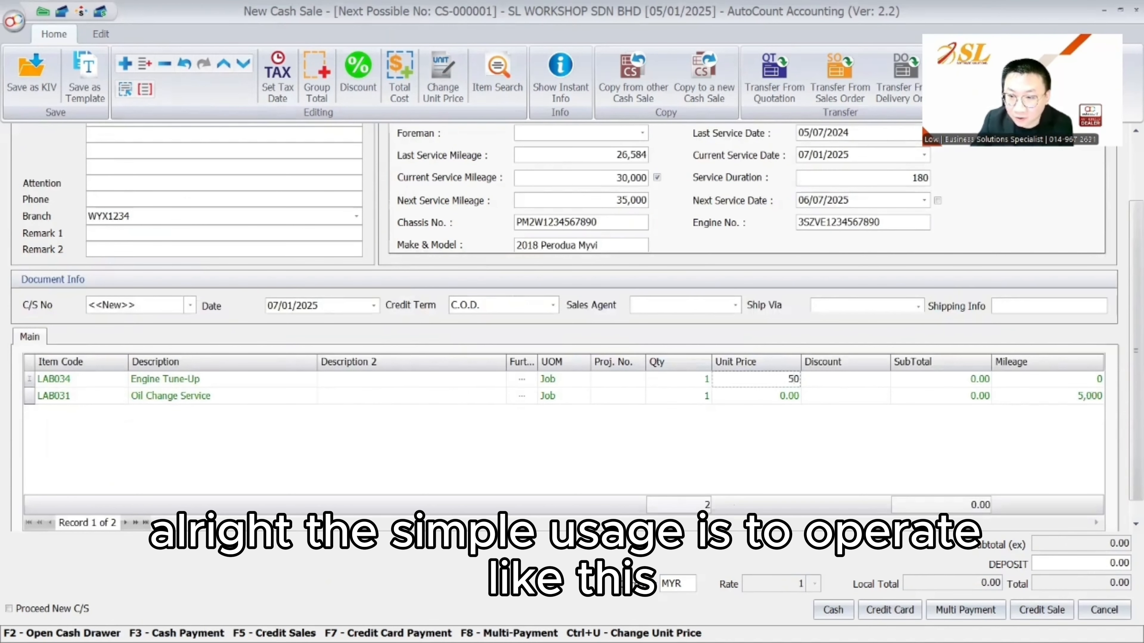
Set the unit price to 50 for both service lines
type("5")
key("Return")
left_click(784, 396)
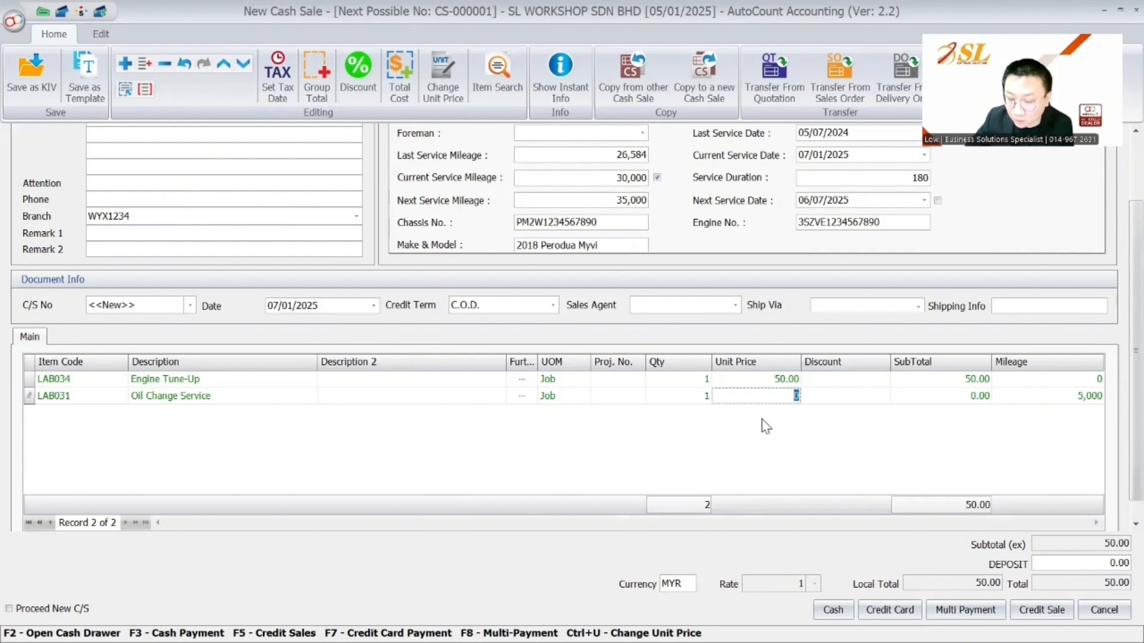
type("50")
key("Return")
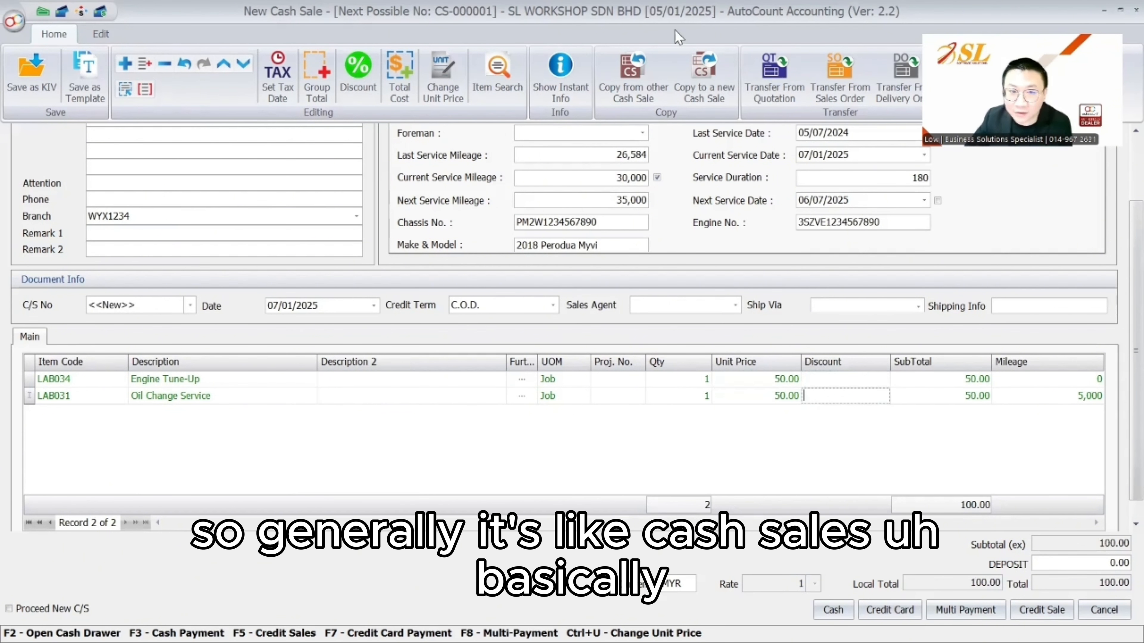
Pay in cash with 200 received and save the 100.00 cash sale
left_click(834, 609)
type("200")
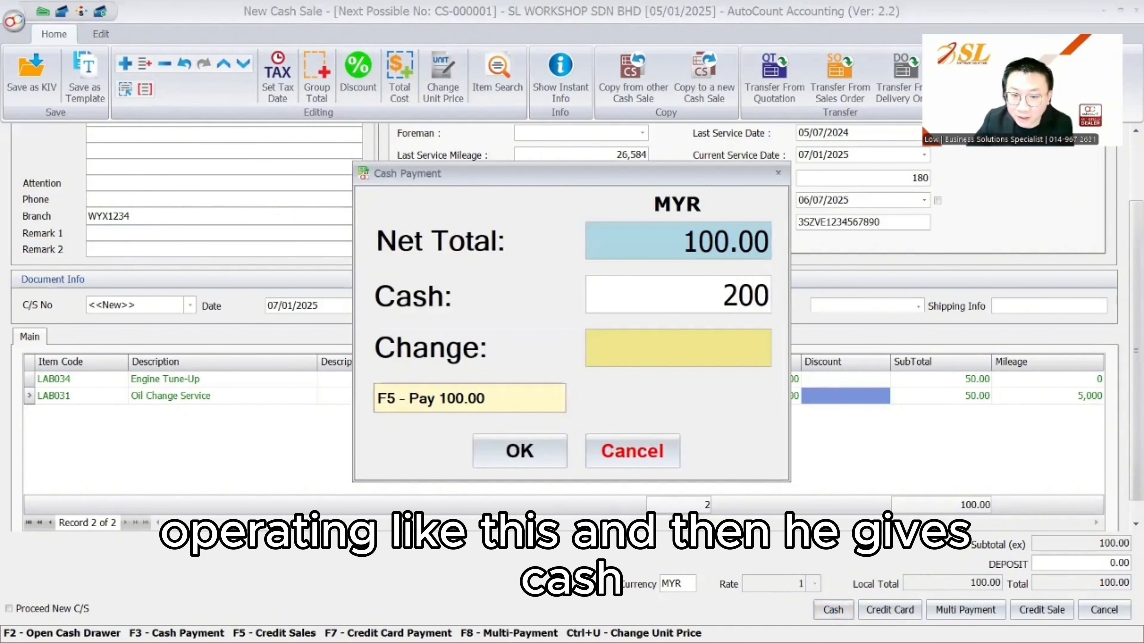
key("Return")
left_click(496, 453)
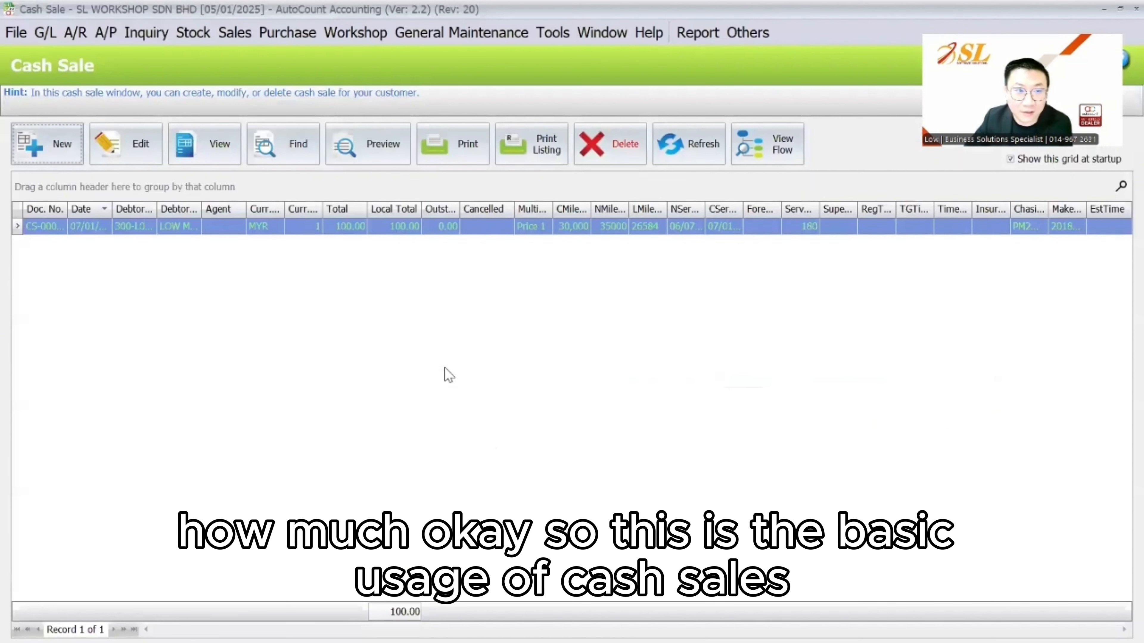
left_click(233, 35)
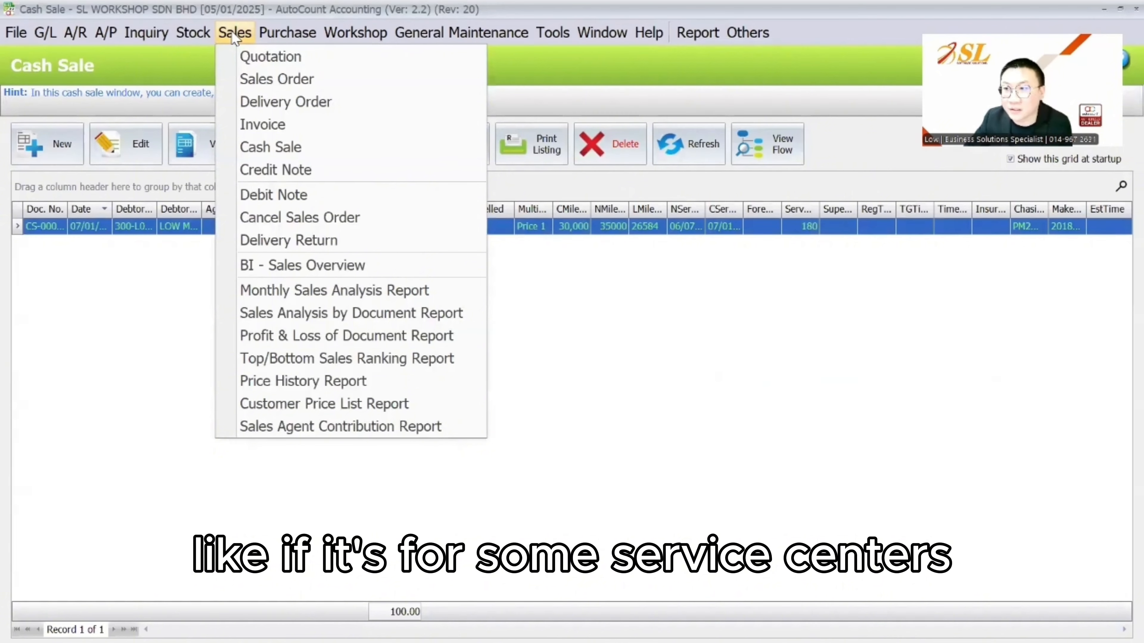
Review Options > Approval Workflow, where Sales Order requires approval with 10-day expiry
left_click(251, 81)
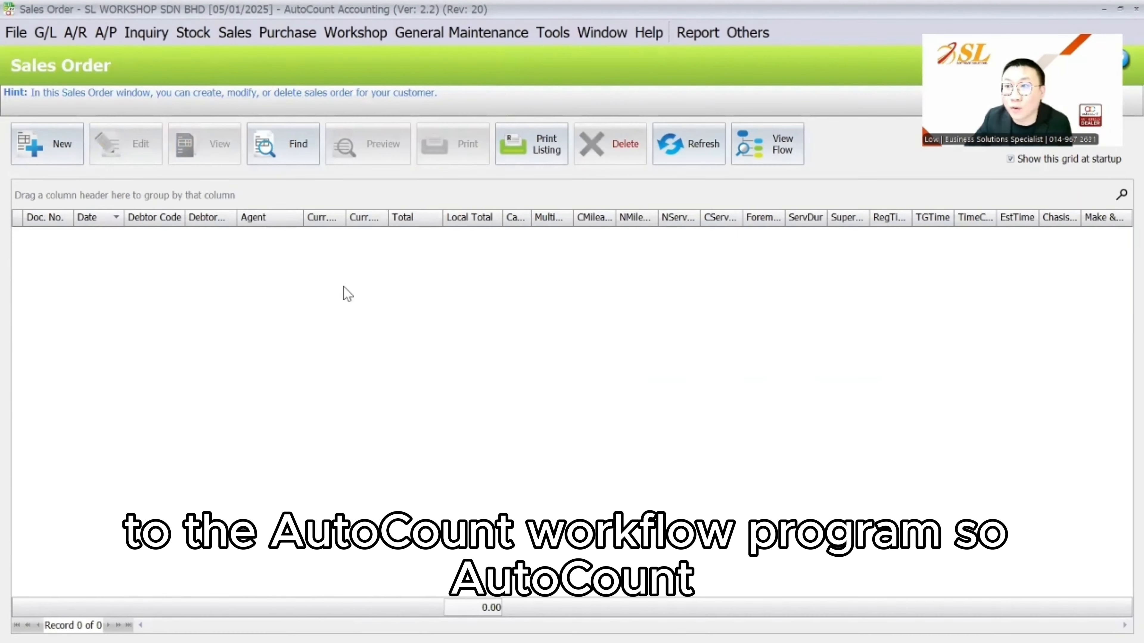
left_click(560, 45)
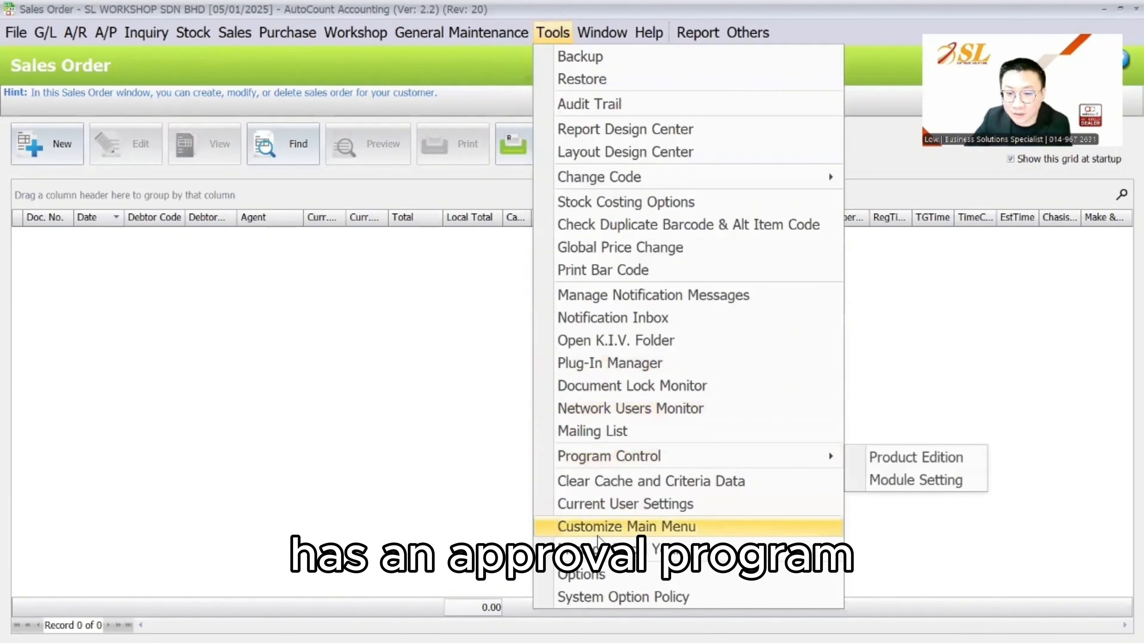
left_click(639, 556)
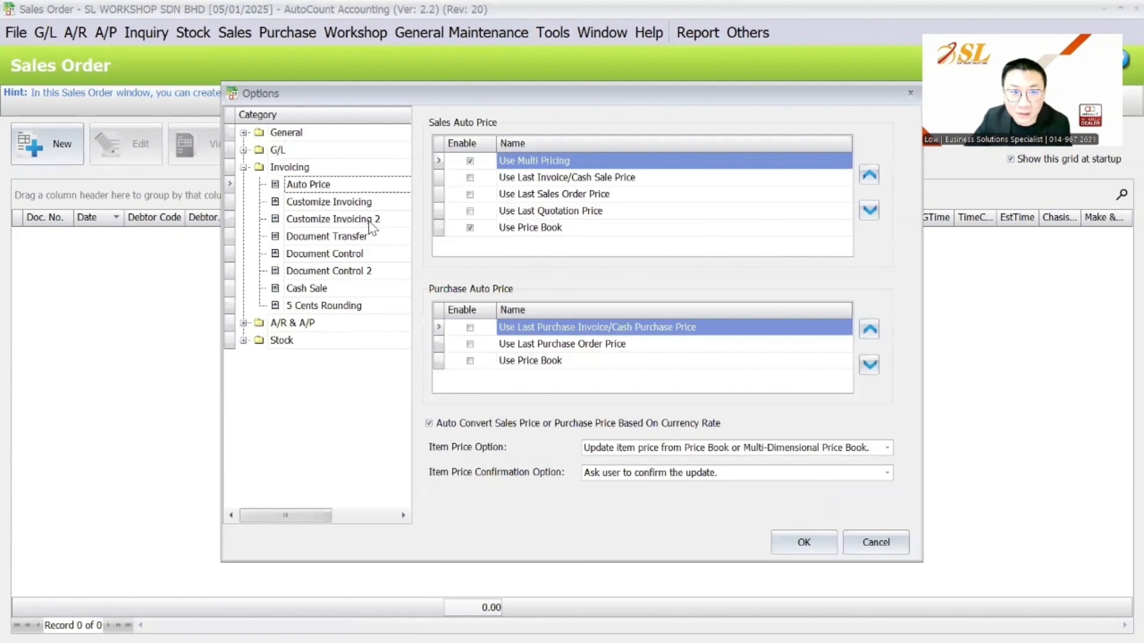
left_click(311, 151)
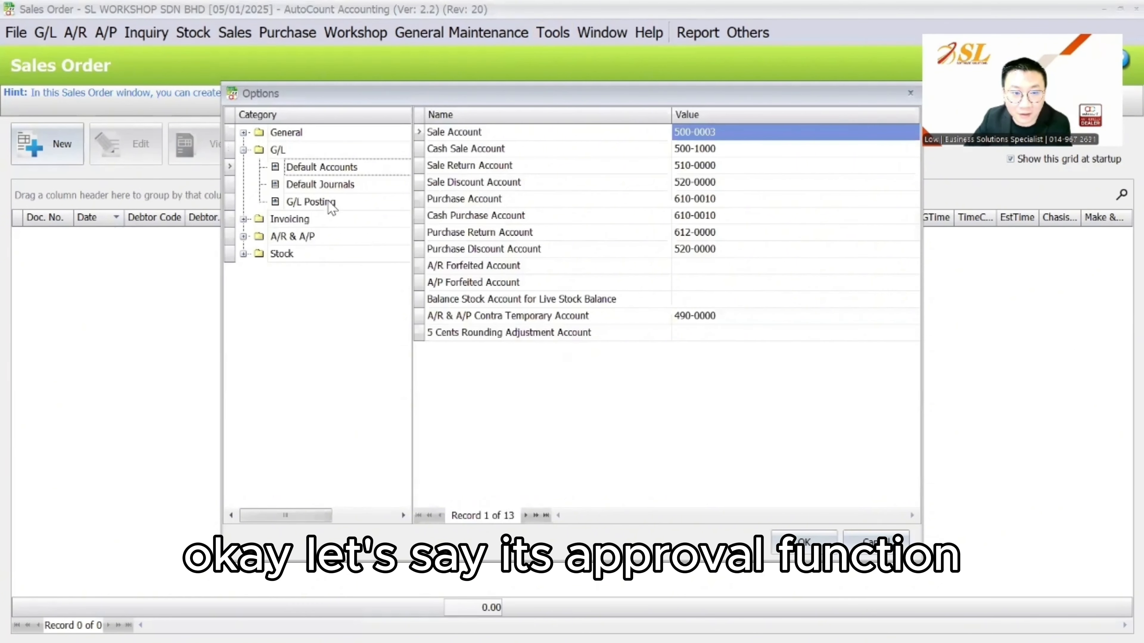
left_click(315, 136)
left_click(329, 254)
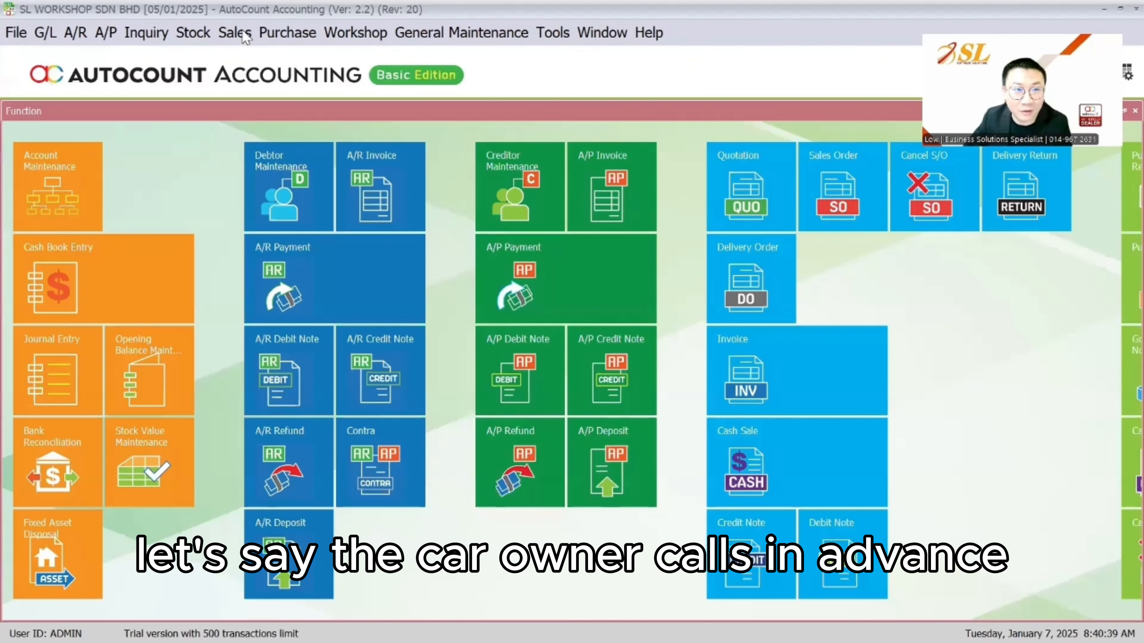
Start a new sales order with Air Filter Replacement (LAB038), skipping the mileage prompt
left_click(235, 31)
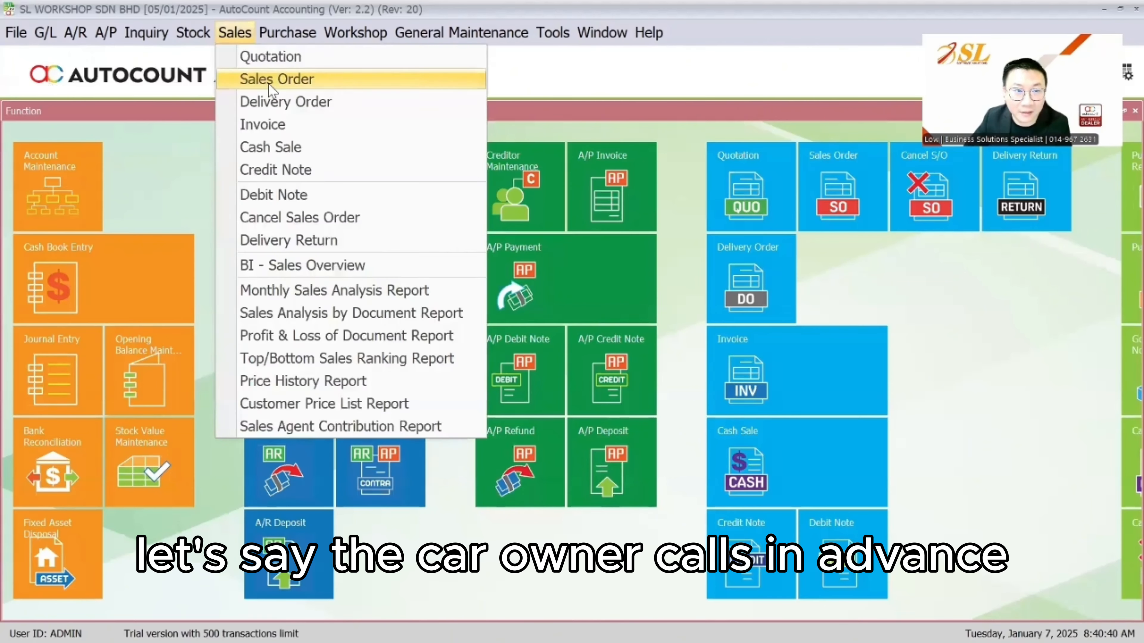
left_click(268, 80)
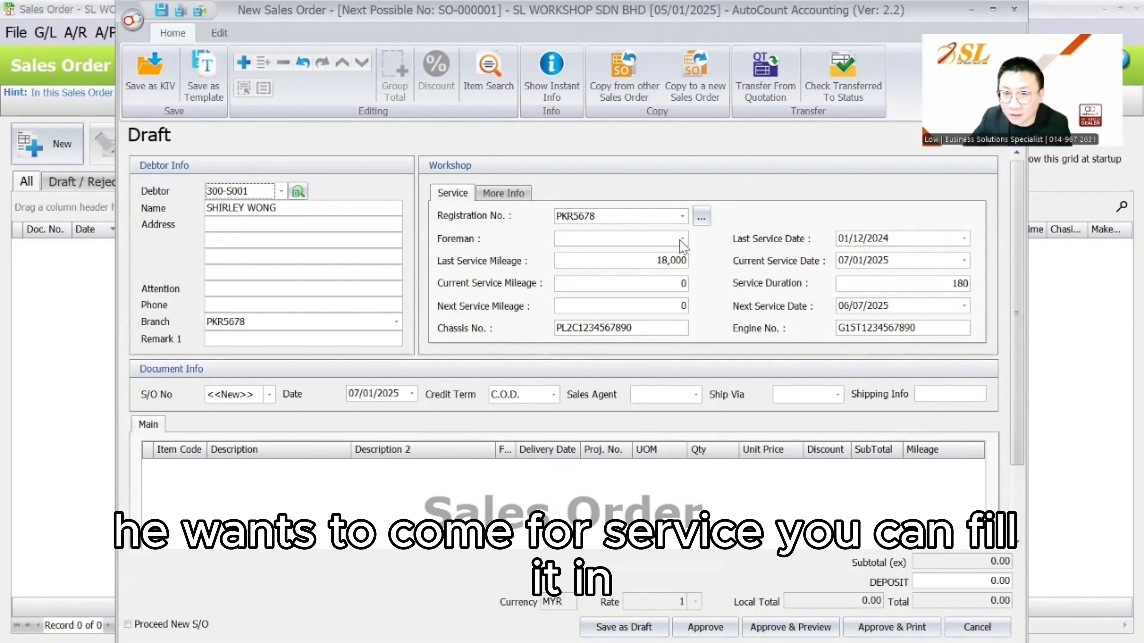
left_click(372, 393)
right_click(266, 516)
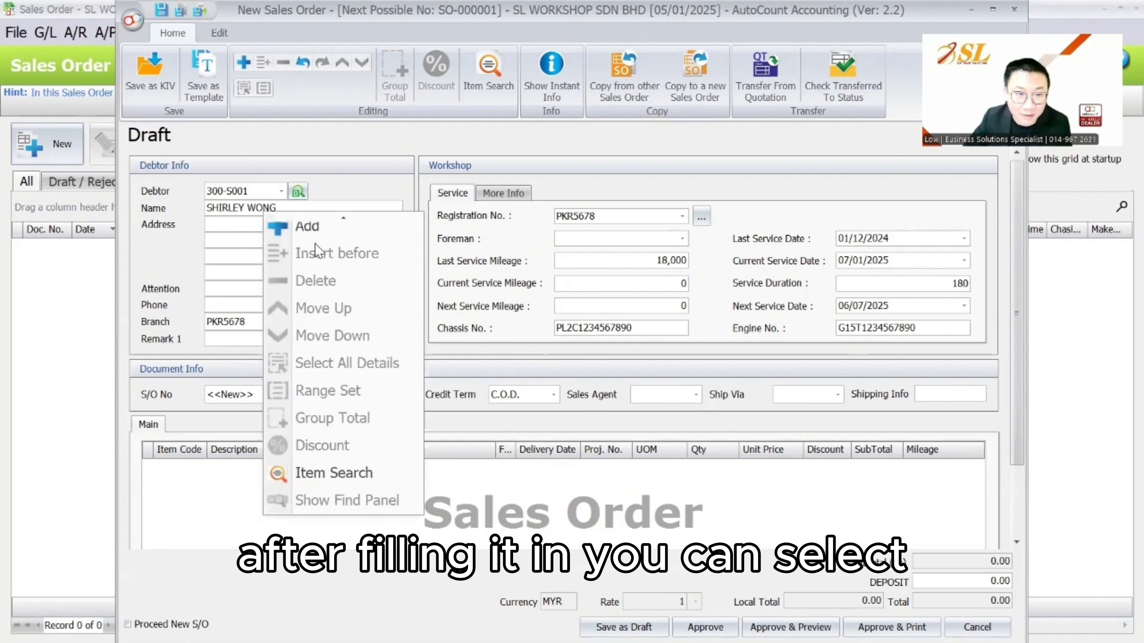
left_click(309, 228)
left_click(201, 397)
left_click(270, 214)
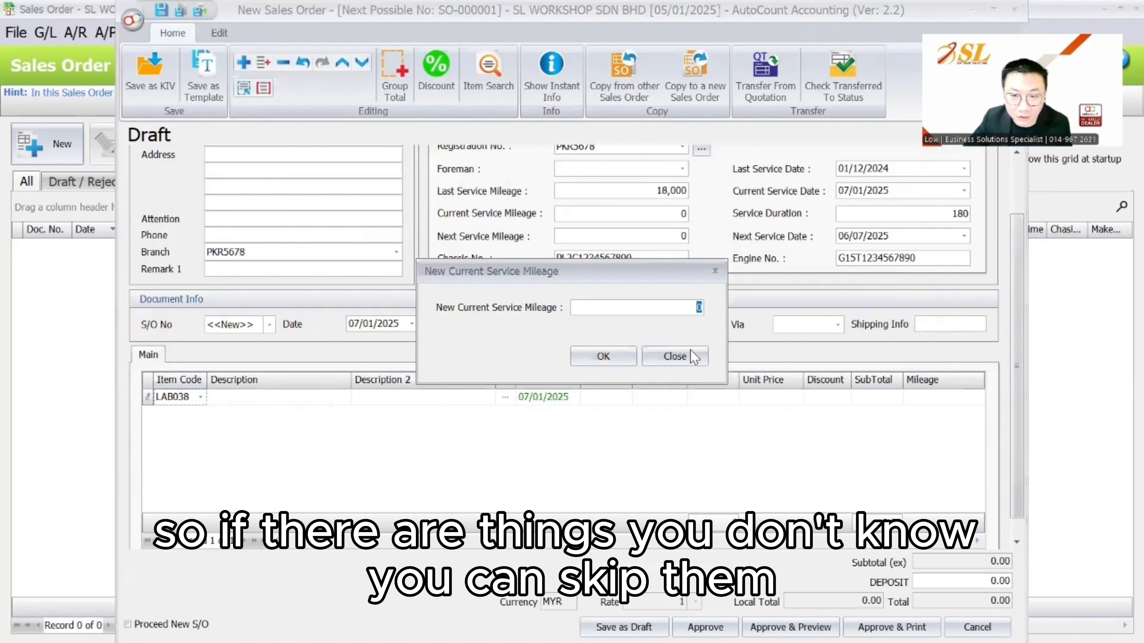
left_click(679, 357)
Add Battery Replacement (LAB035) and save the zero-amount order as a draft
right_click(236, 427)
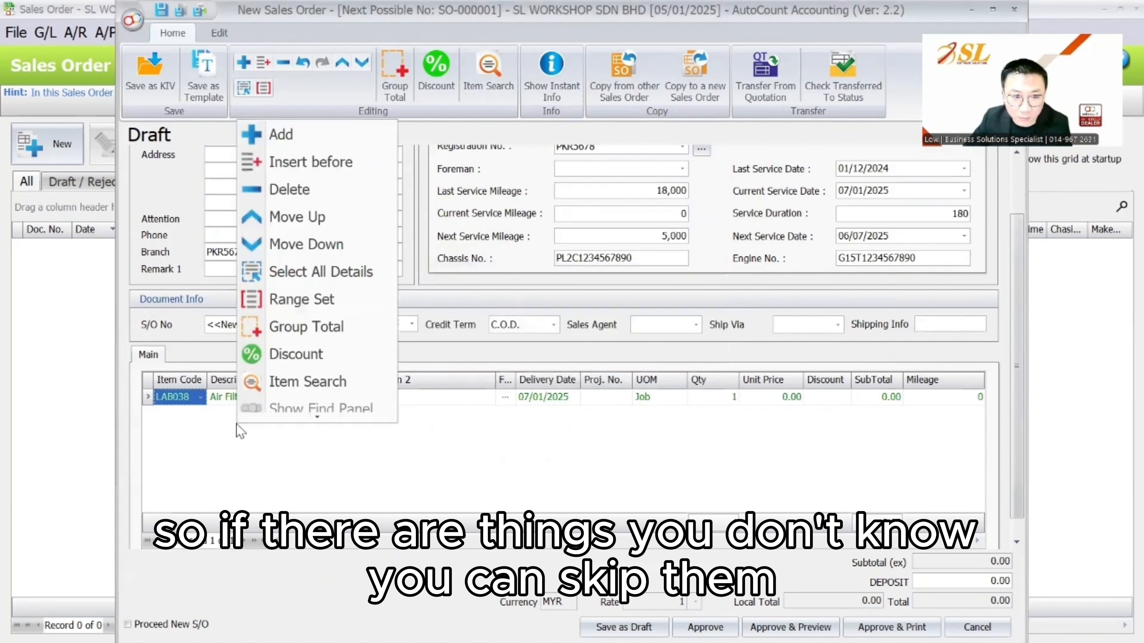
left_click(332, 134)
left_click(200, 414)
left_click(307, 183)
left_click(604, 356)
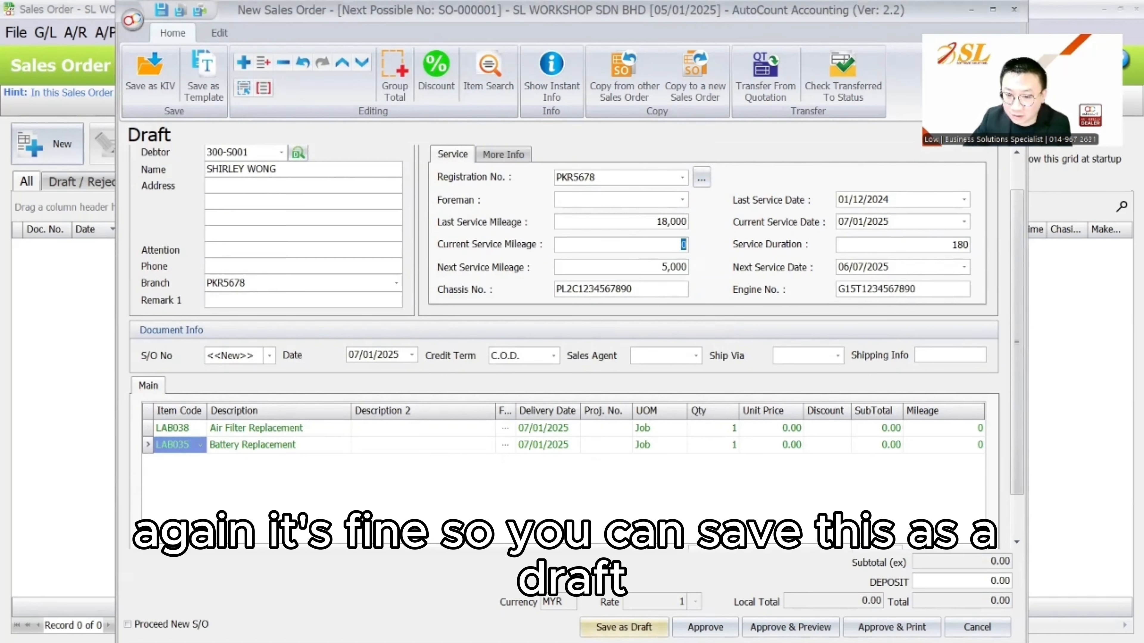
left_click(623, 626)
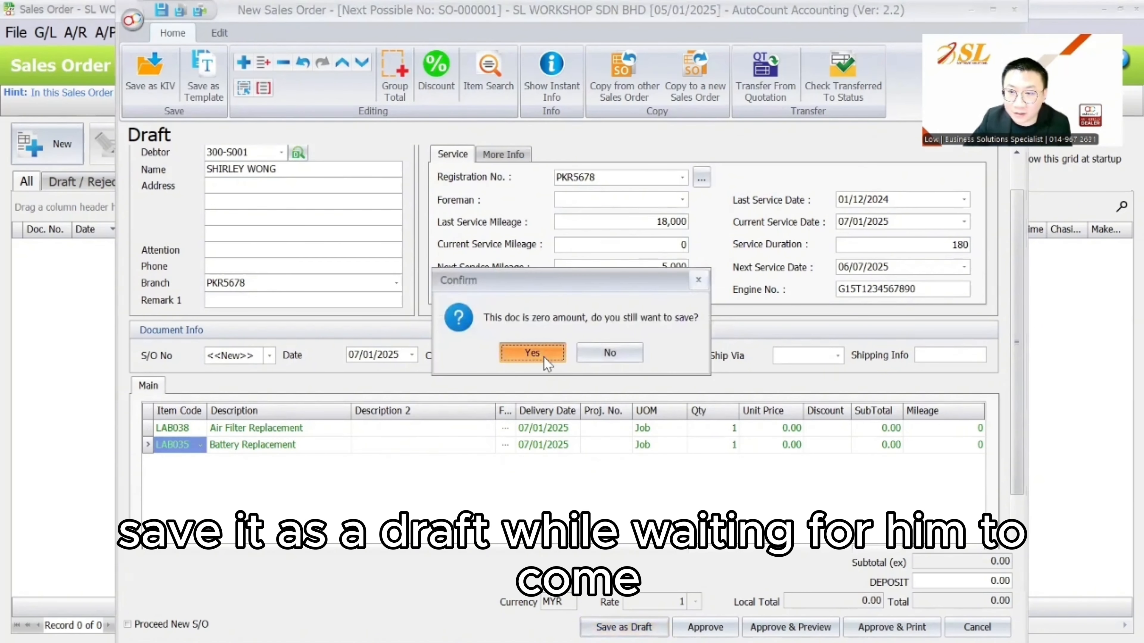
left_click(532, 352)
left_click(402, 247)
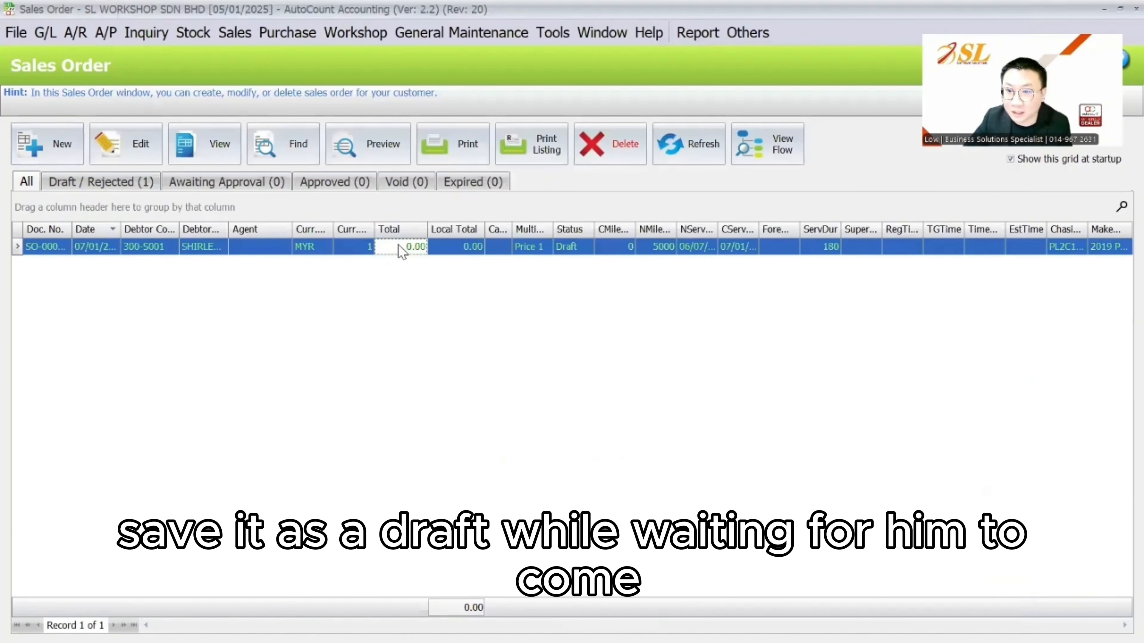
Remove the Agent, Supervisor, RegTime, ServDur, EstTime, timing and mileage columns
left_click(1120, 208)
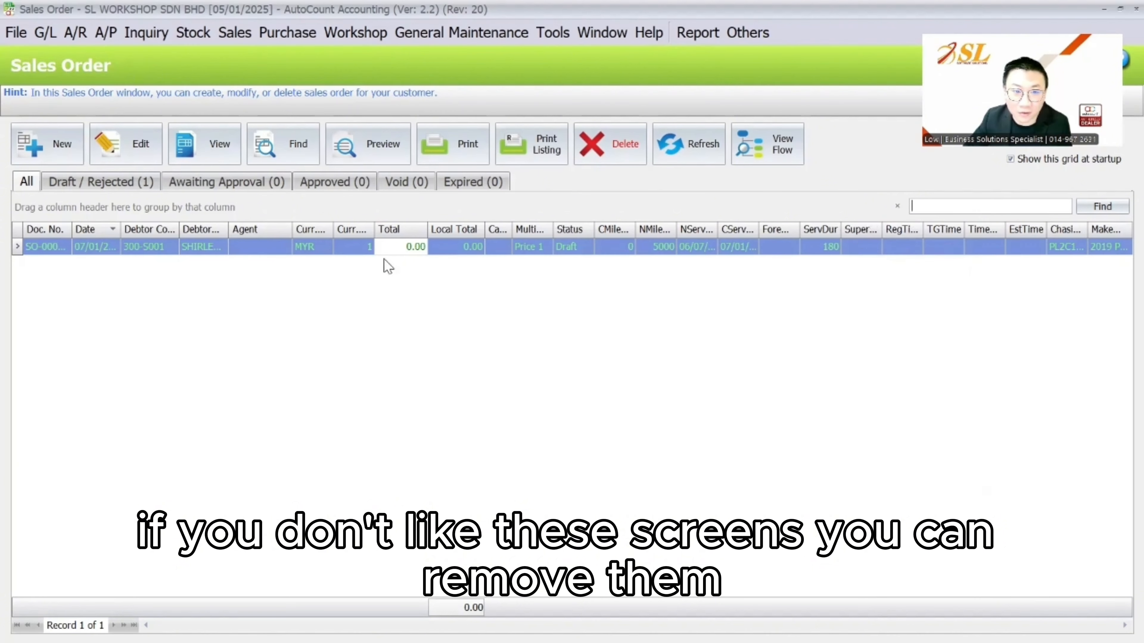
mouse_move(261, 231)
left_mouse_down()
mouse_move(326, 369)
mouse_move(258, 231)
left_mouse_up()
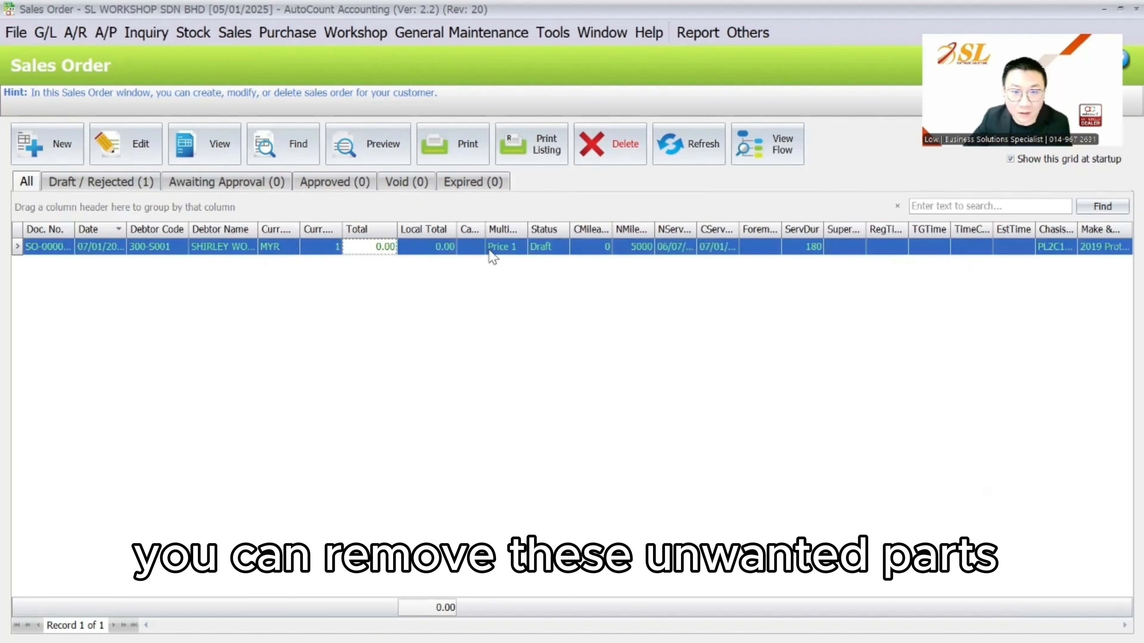
left_click_drag(847, 232, 875, 323)
left_click_drag(850, 231, 854, 313)
left_click_drag(898, 232, 915, 311)
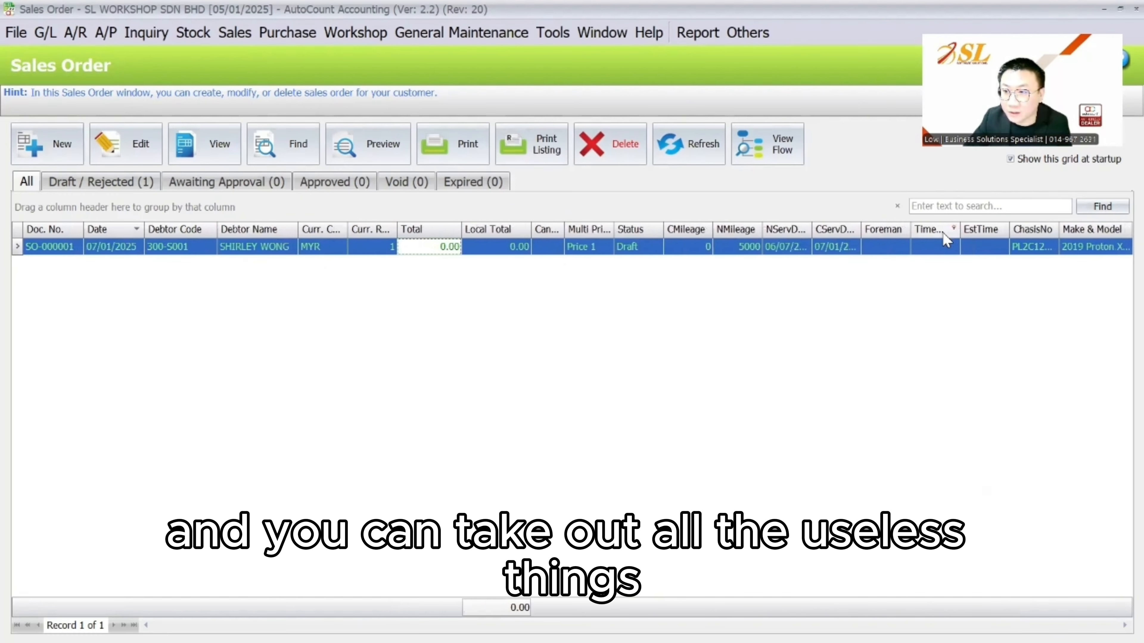
left_click_drag(943, 232, 971, 332)
left_click_drag(752, 235, 752, 316)
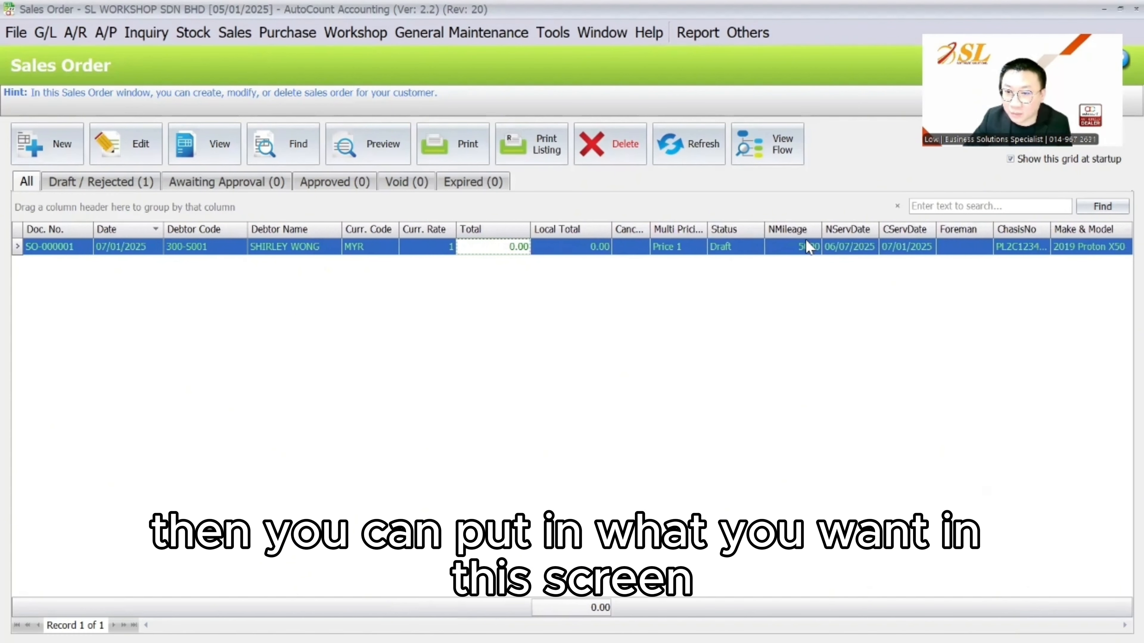
left_click_drag(792, 232, 743, 352)
Add the Branch Code column before Total from the Column Chooser
right_click(221, 230)
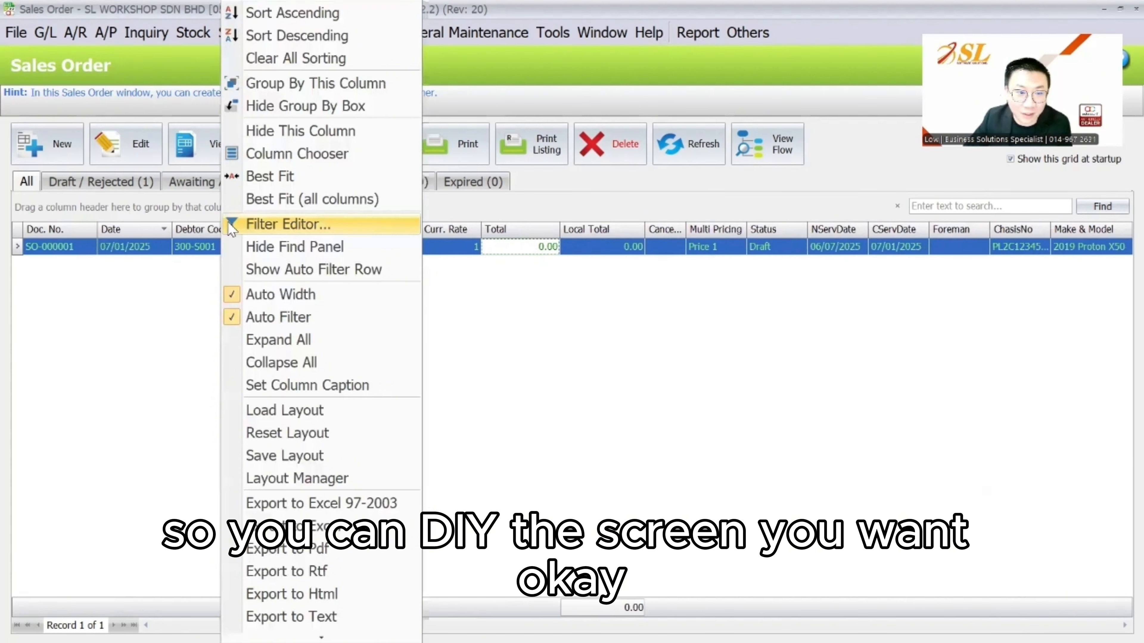
left_click(285, 153)
scroll(467, 383, "down", 5)
scroll(410, 401, "up", 5)
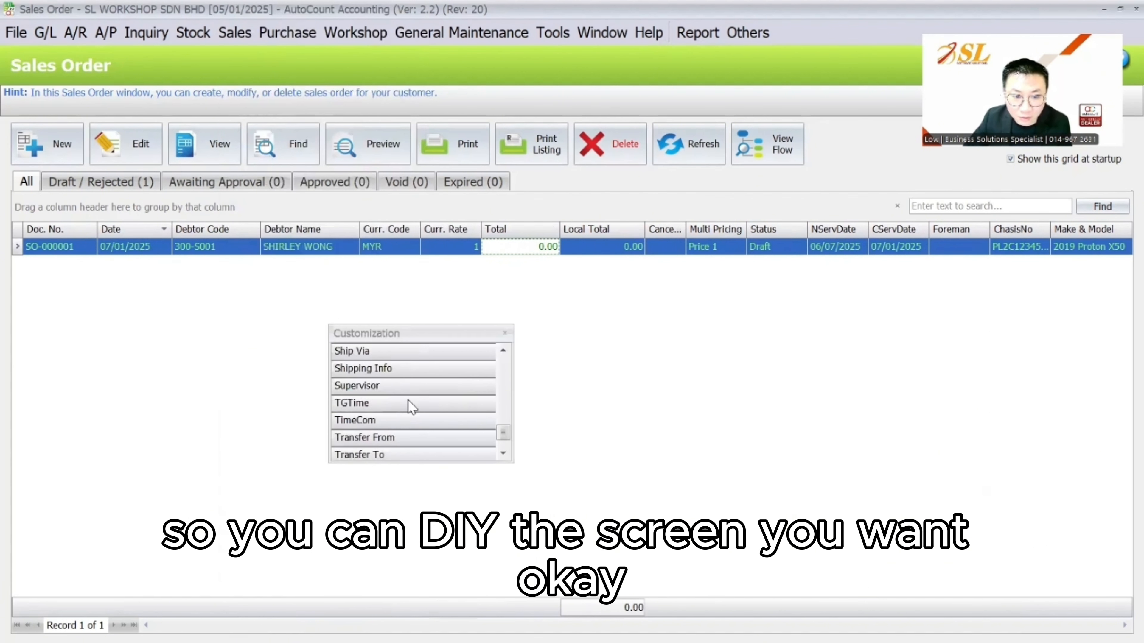
scroll(411, 406, "up", 10)
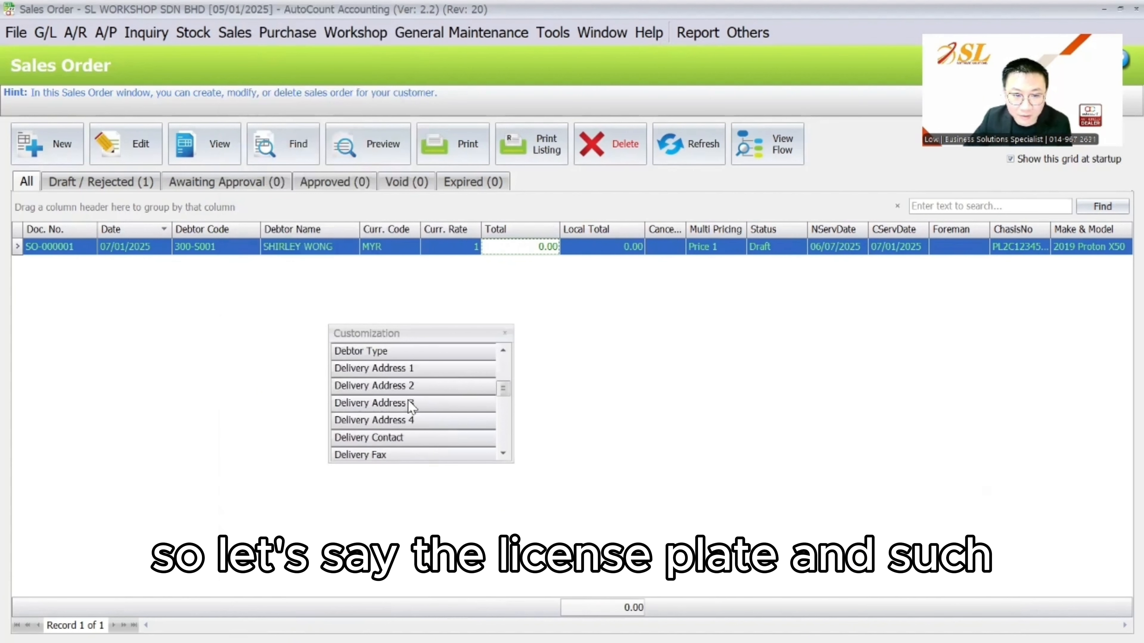
left_click_drag(390, 385, 484, 231)
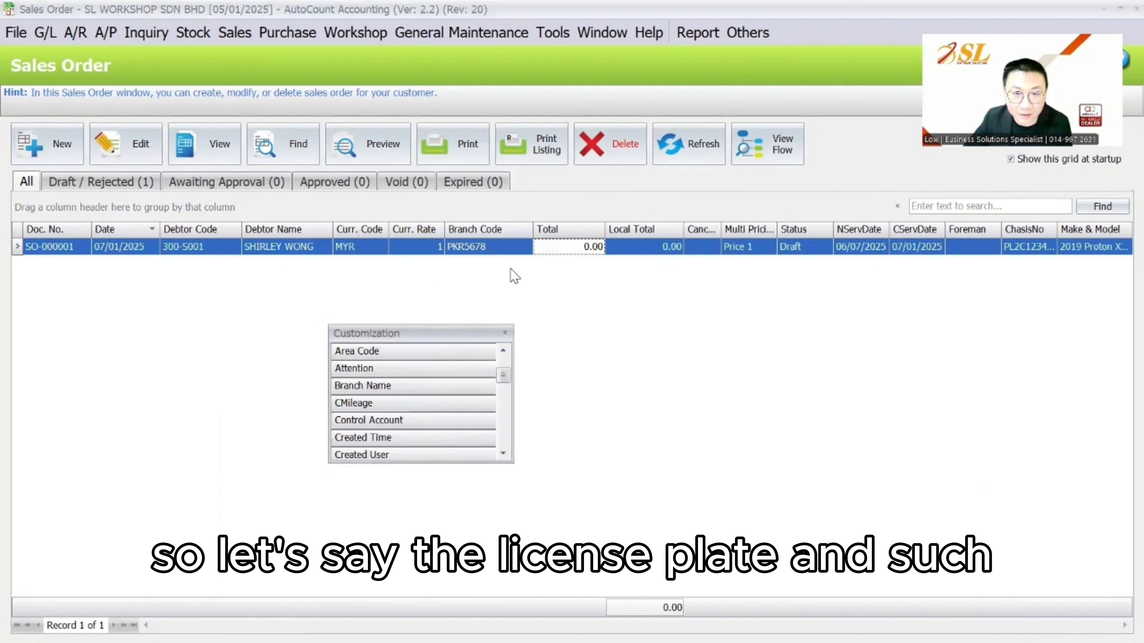
left_click(504, 333)
Save the list layout as the default SALES ORDER
right_click(53, 231)
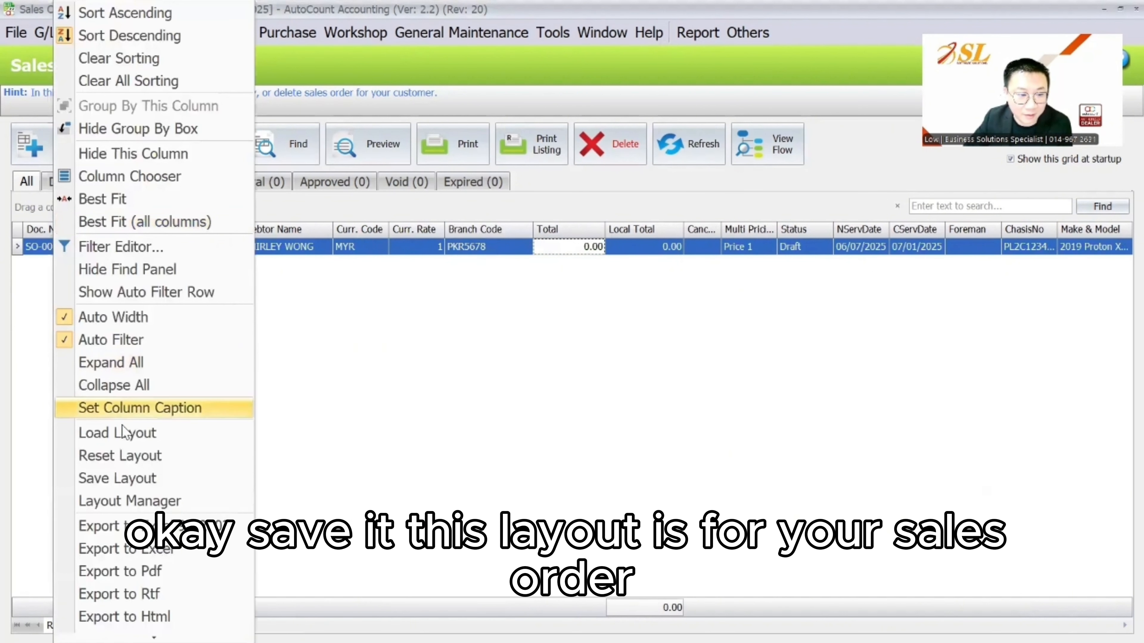
left_click(115, 478)
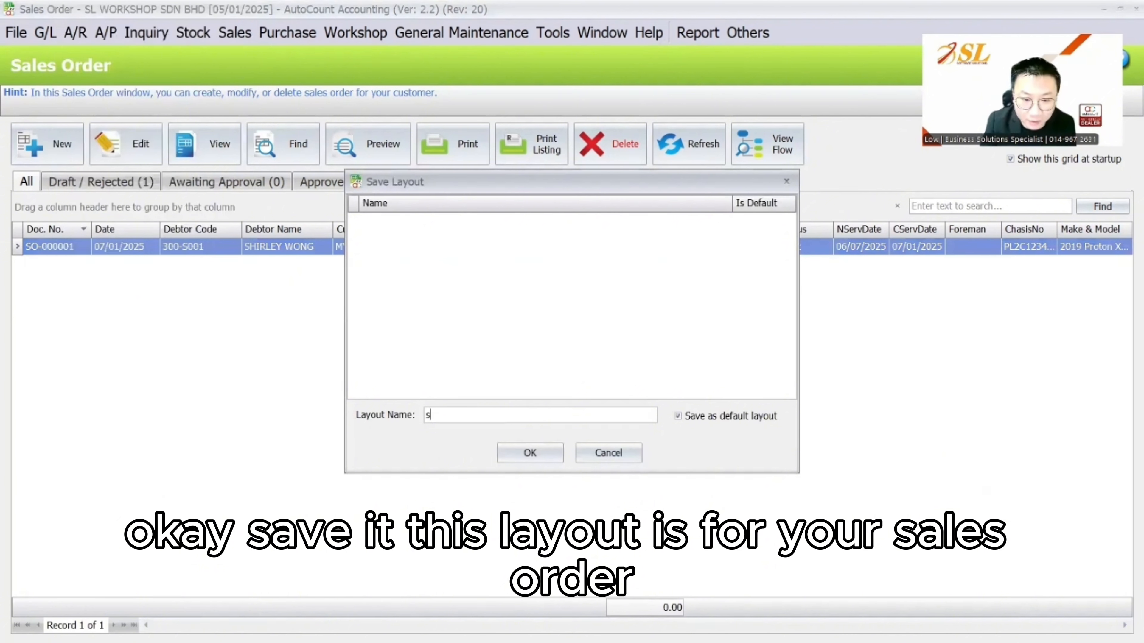
type("SALES ORDER")
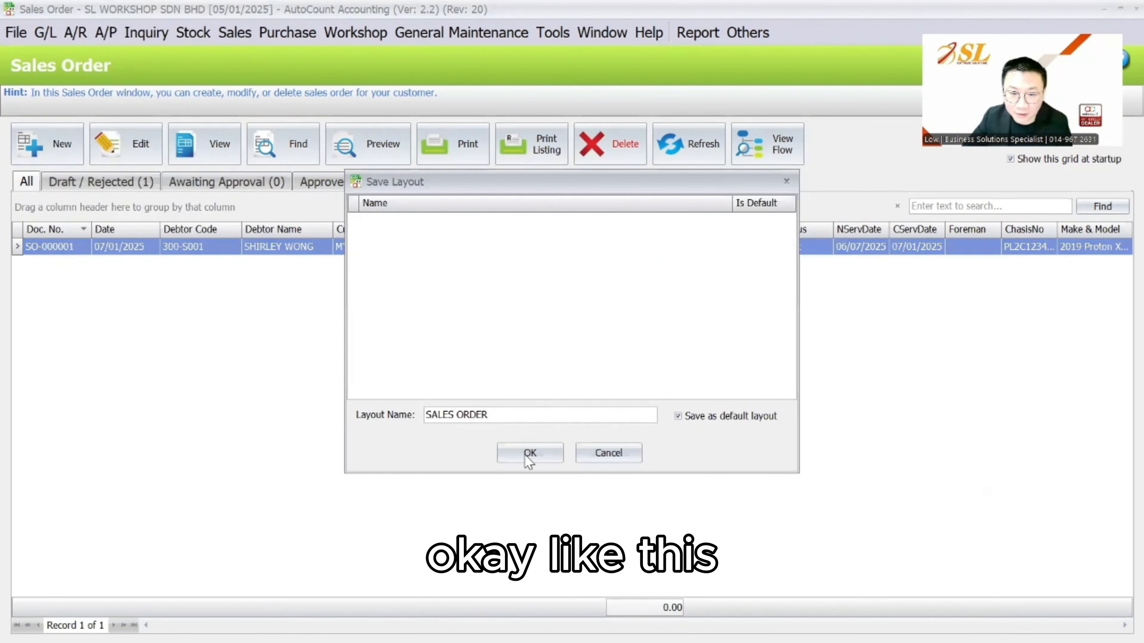
left_click(529, 454)
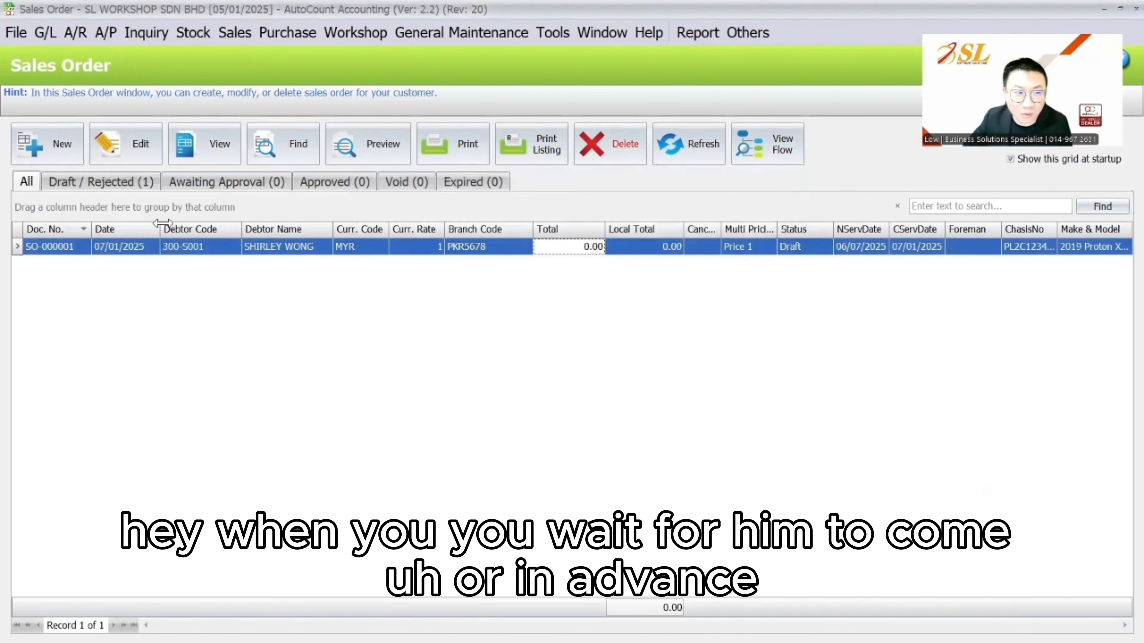
Open draft sales order SO-000001 for editing
left_click(166, 248)
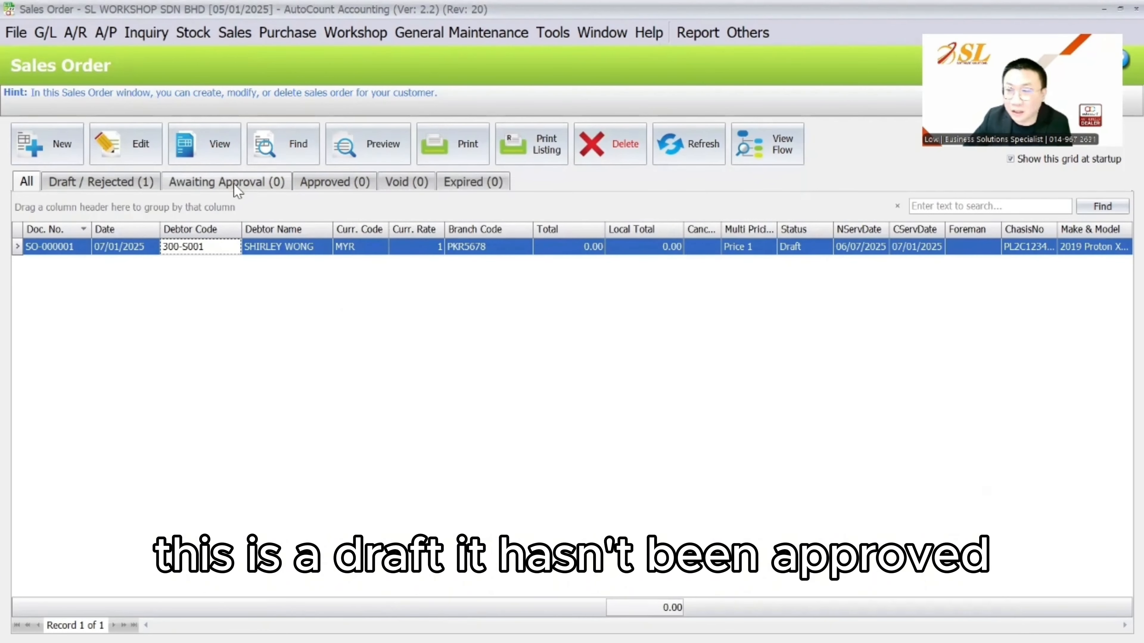
double_click(230, 252)
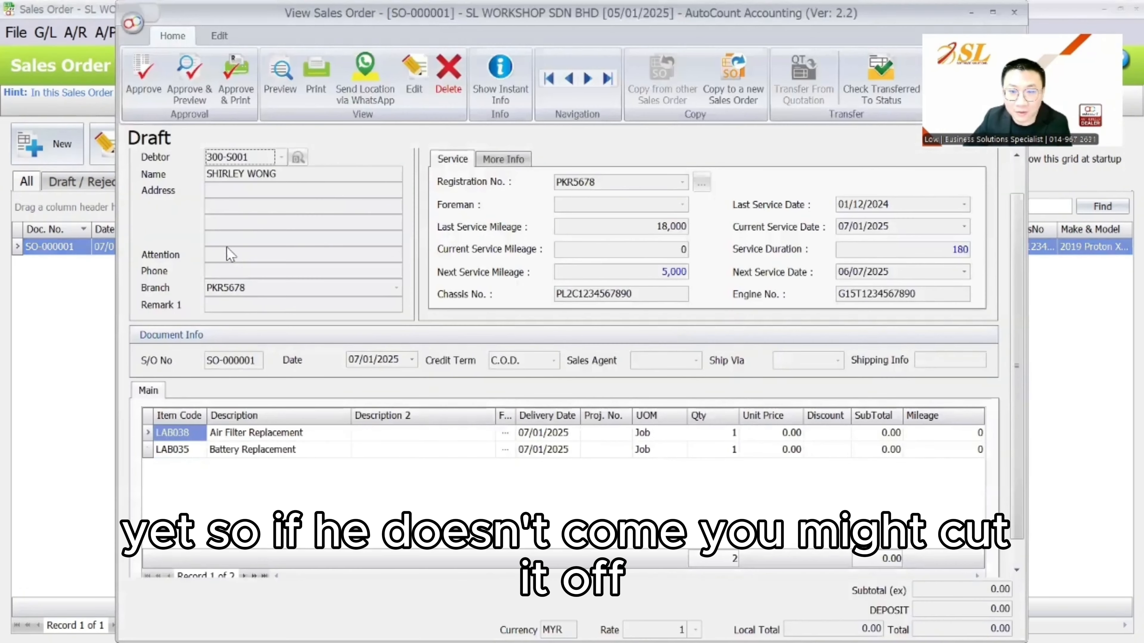
left_click_drag(721, 13, 653, 84)
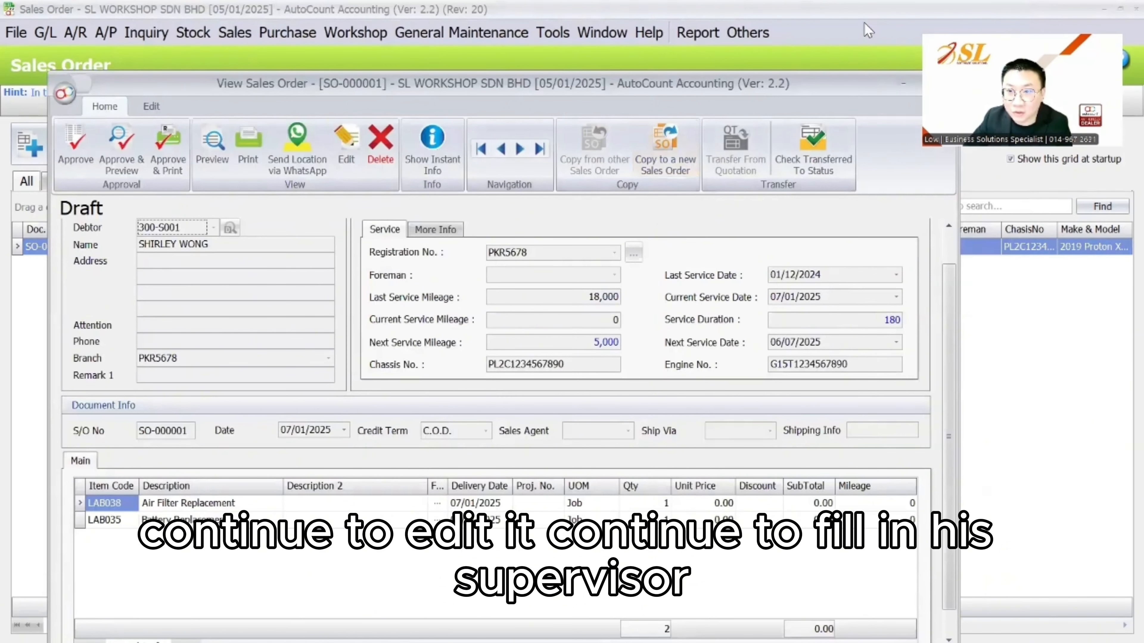
left_click(946, 84)
left_click(161, 143)
On the More Info tab, add a new supervisor name and assign it to the order
left_click(503, 159)
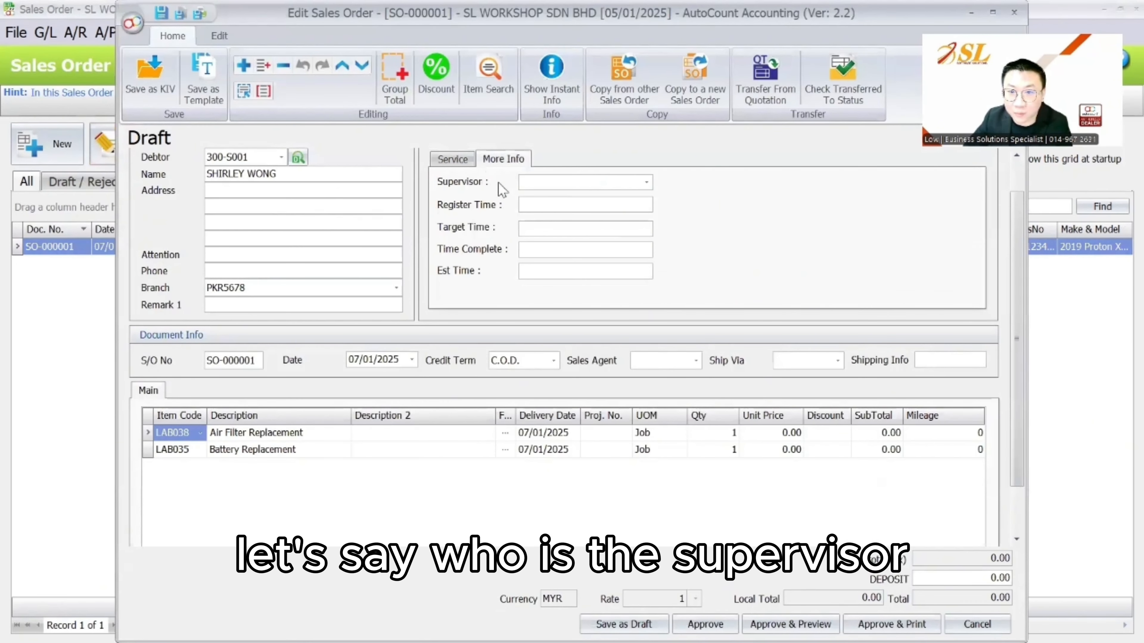
left_click(641, 184)
left_click(579, 528)
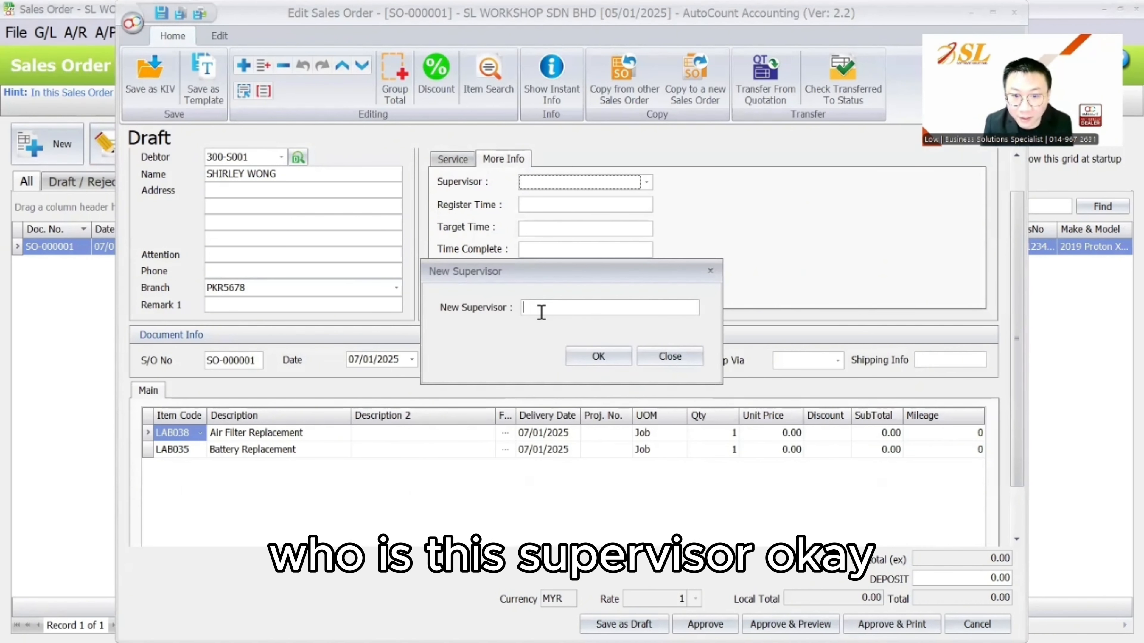
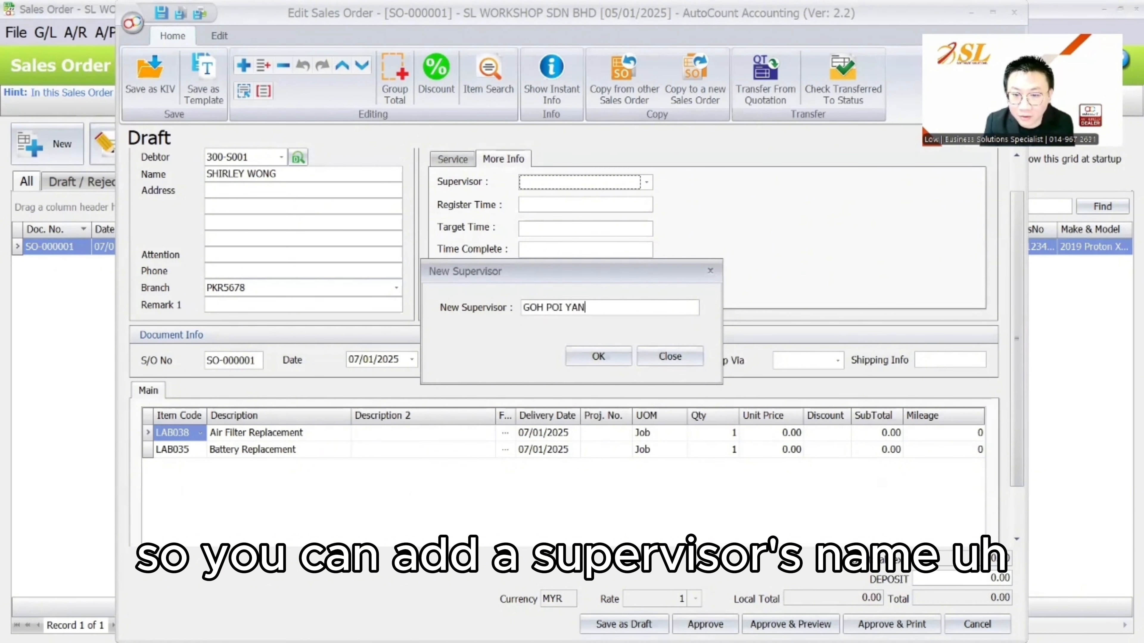
left_click(597, 356)
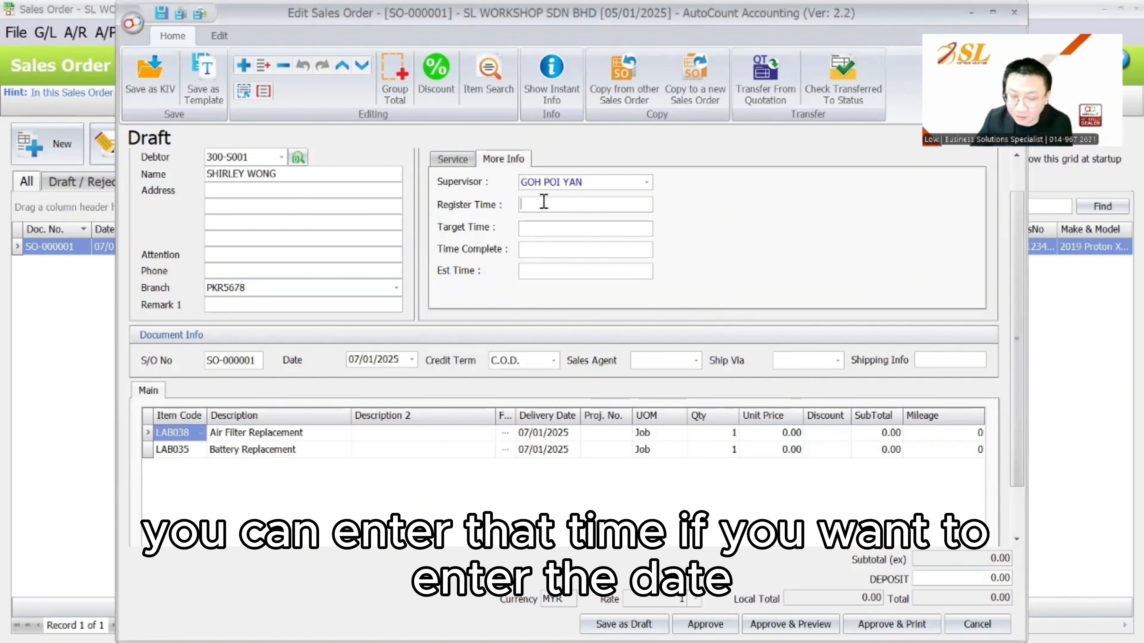
Enter register time 9:30AM and approve the zero-amount sales order
type("3")
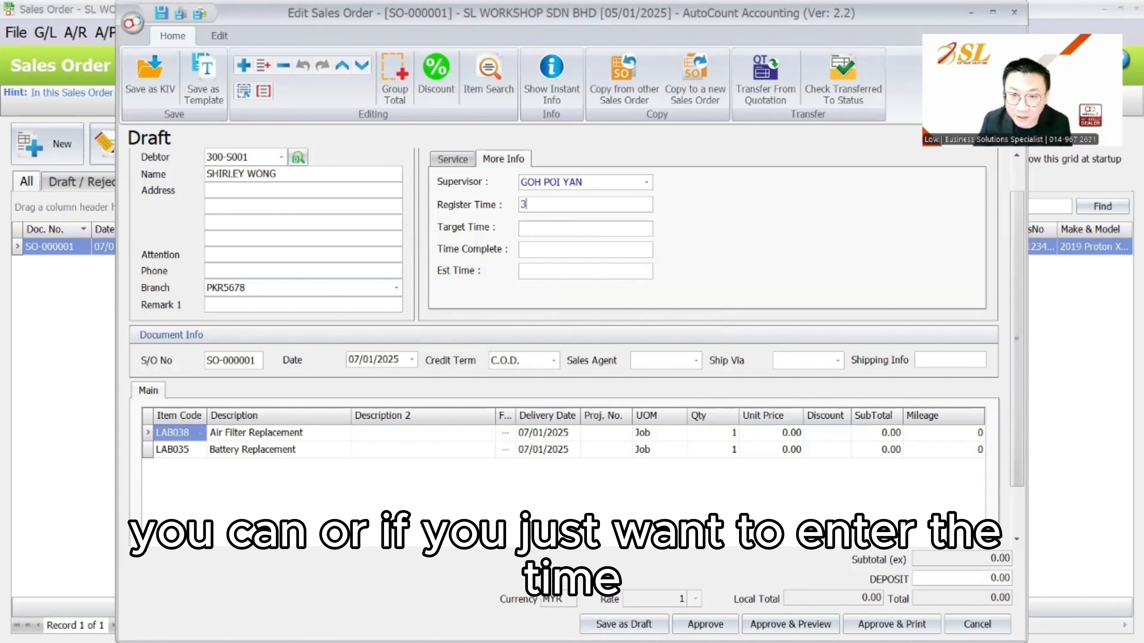
type(":")
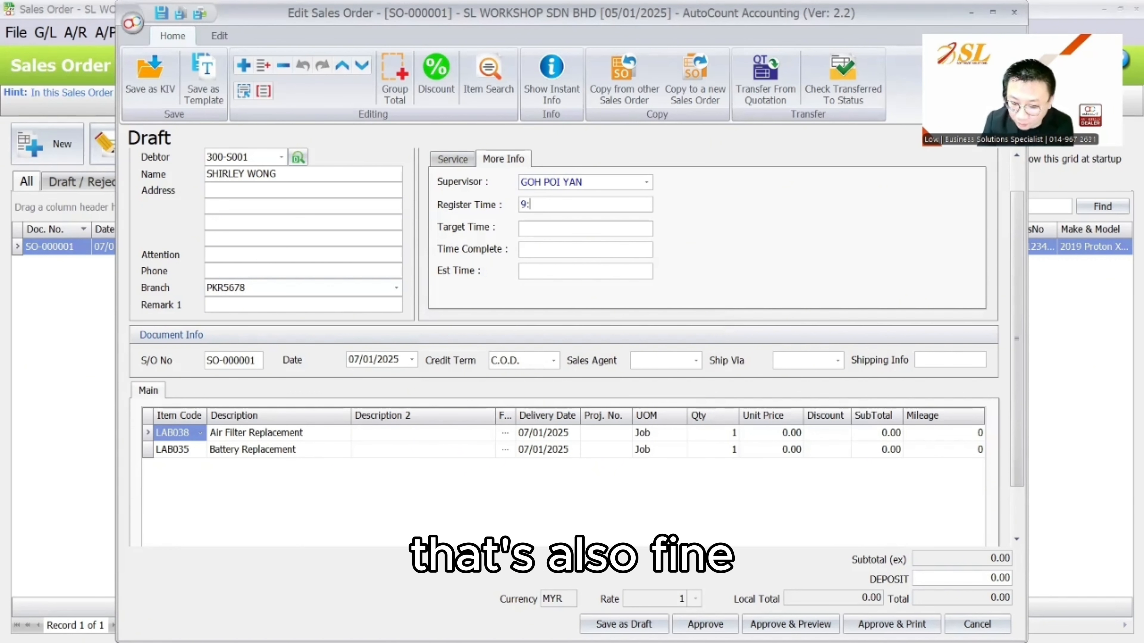
type("30AM")
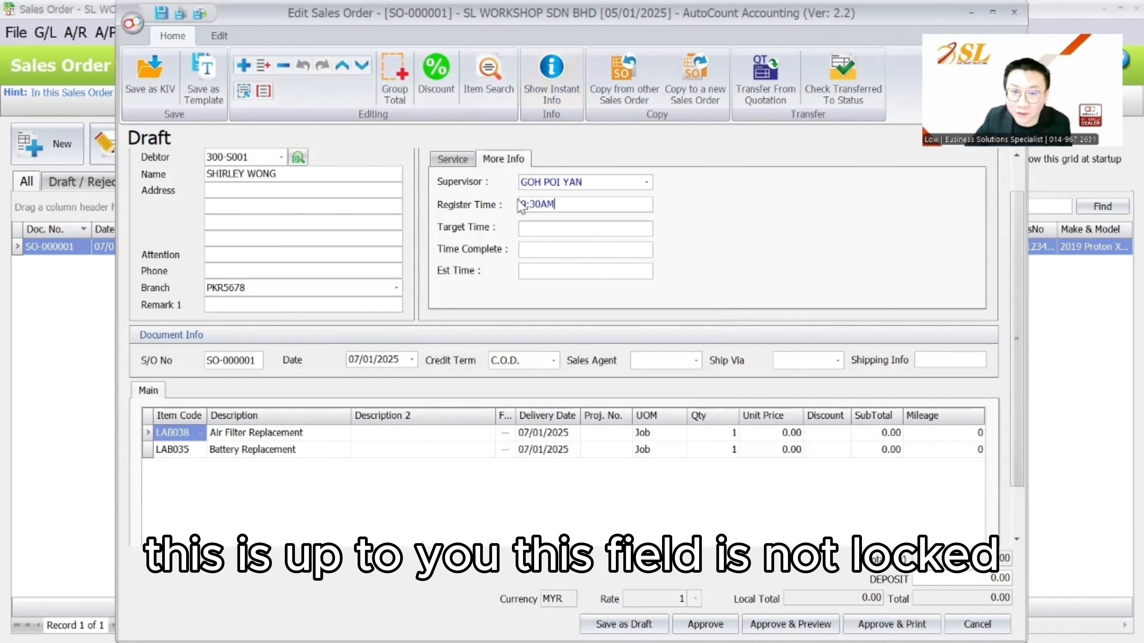
left_click_drag(569, 204, 497, 195)
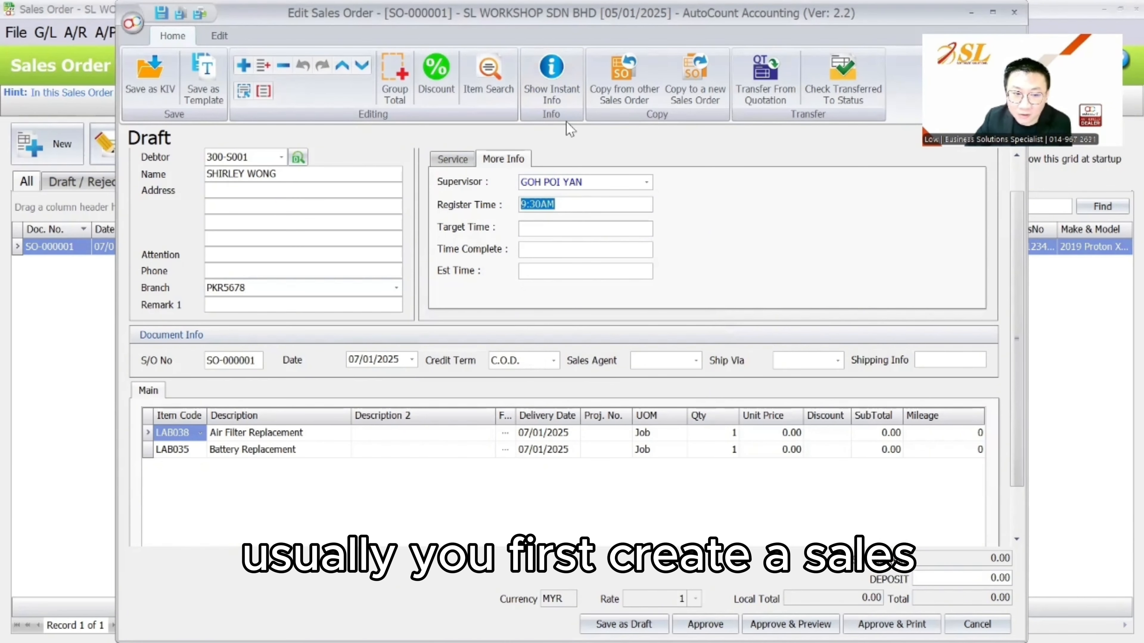
left_click(705, 624)
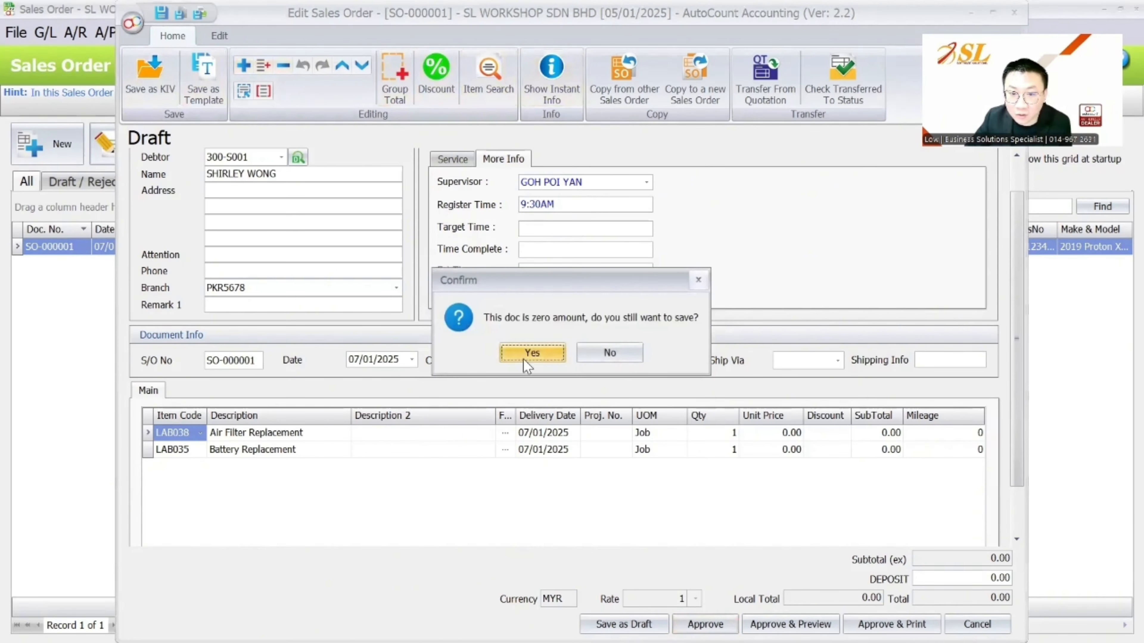
left_click(525, 361)
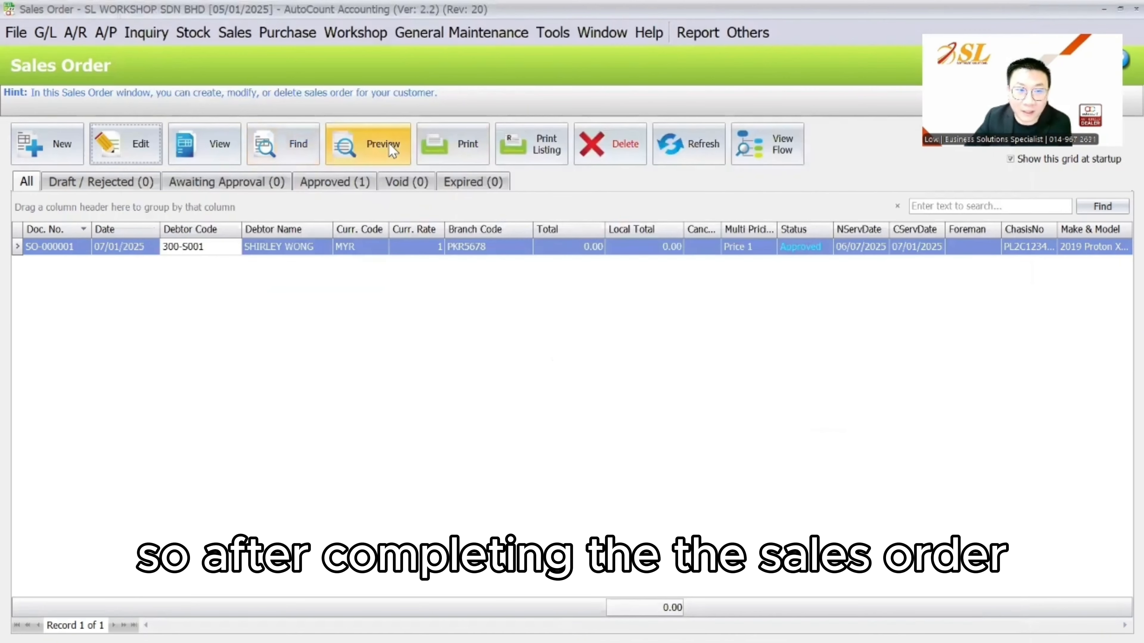
left_click(391, 149)
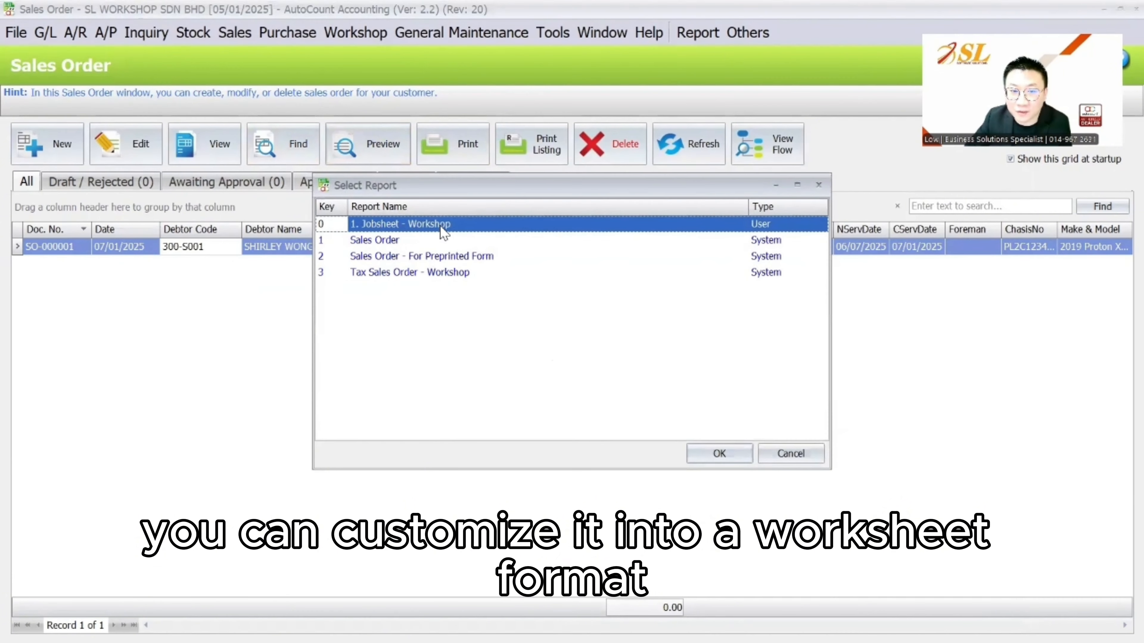
left_click(716, 452)
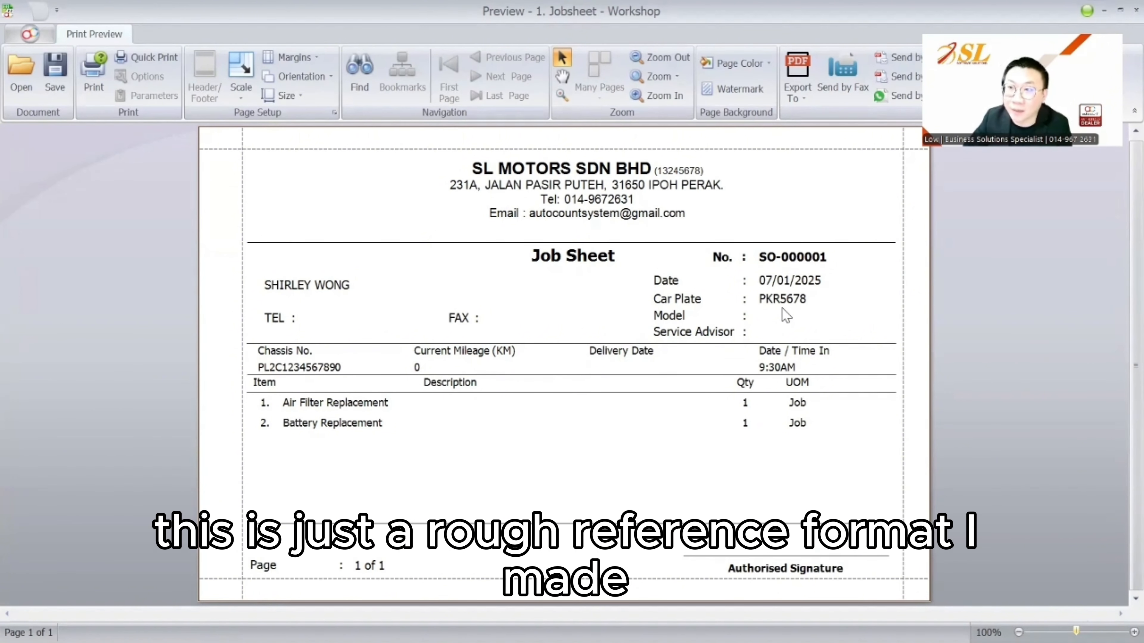
key("Escape")
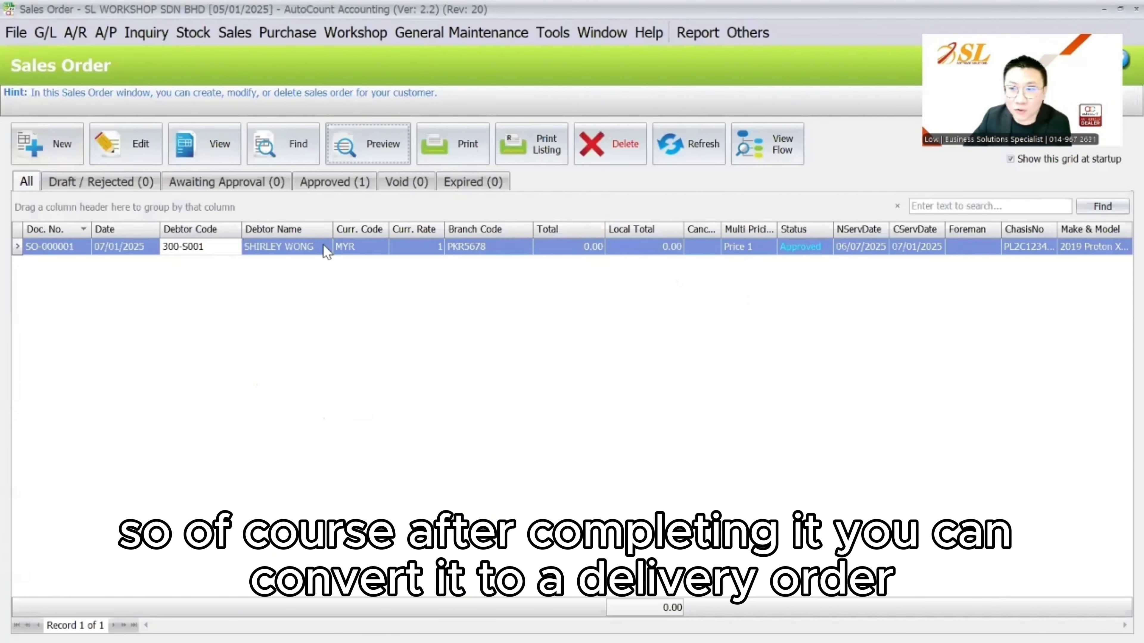
right_click(327, 250)
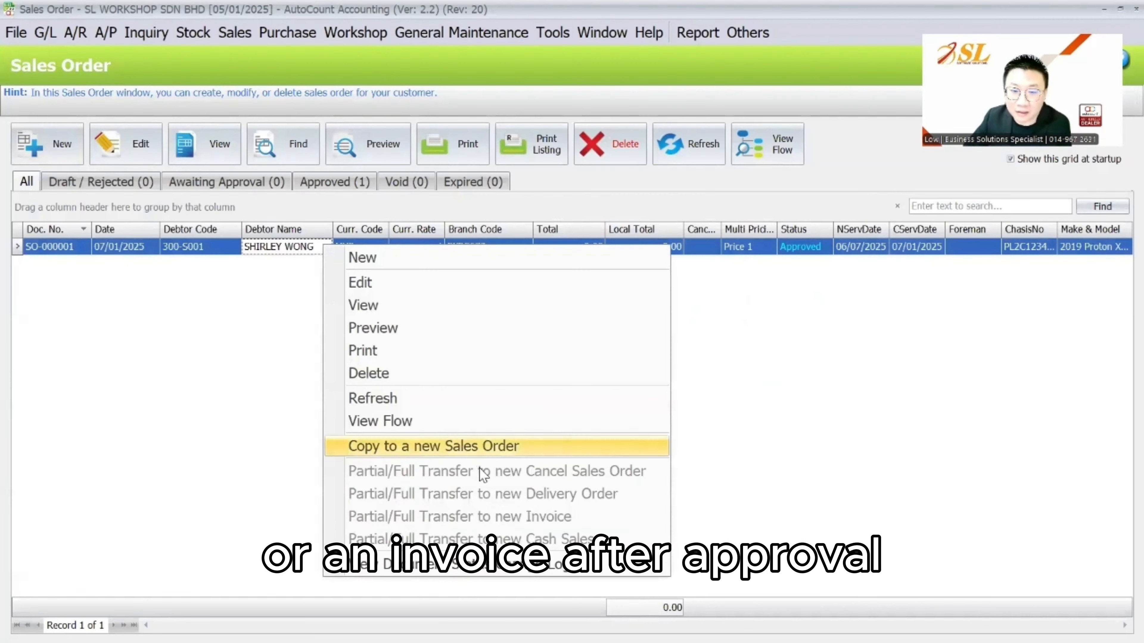
left_click(793, 394)
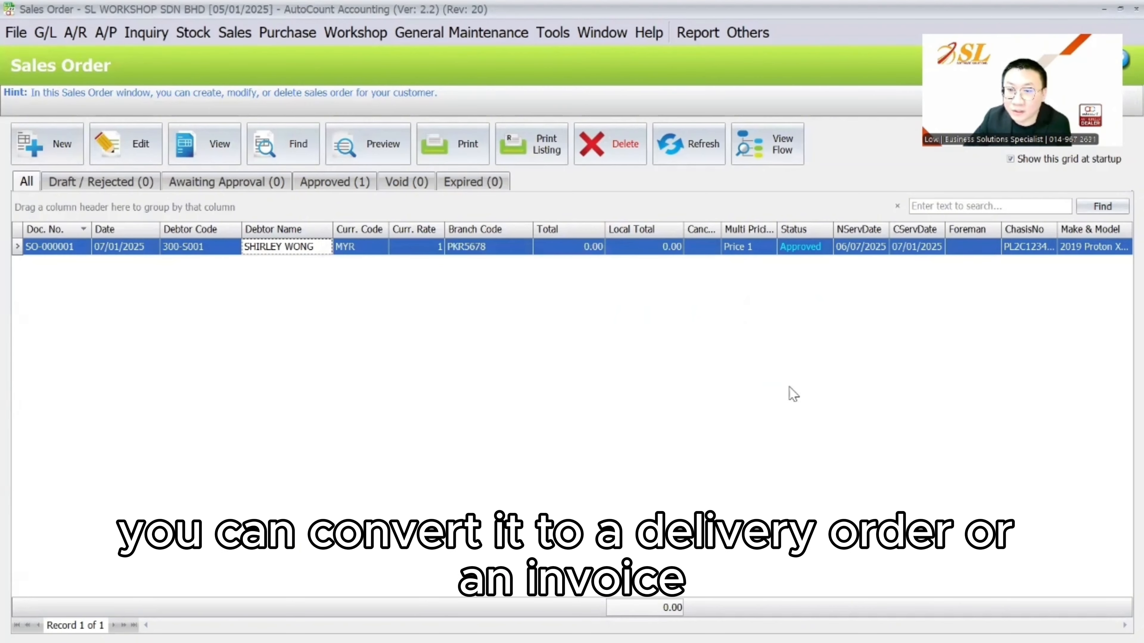
left_click(689, 143)
right_click(355, 248)
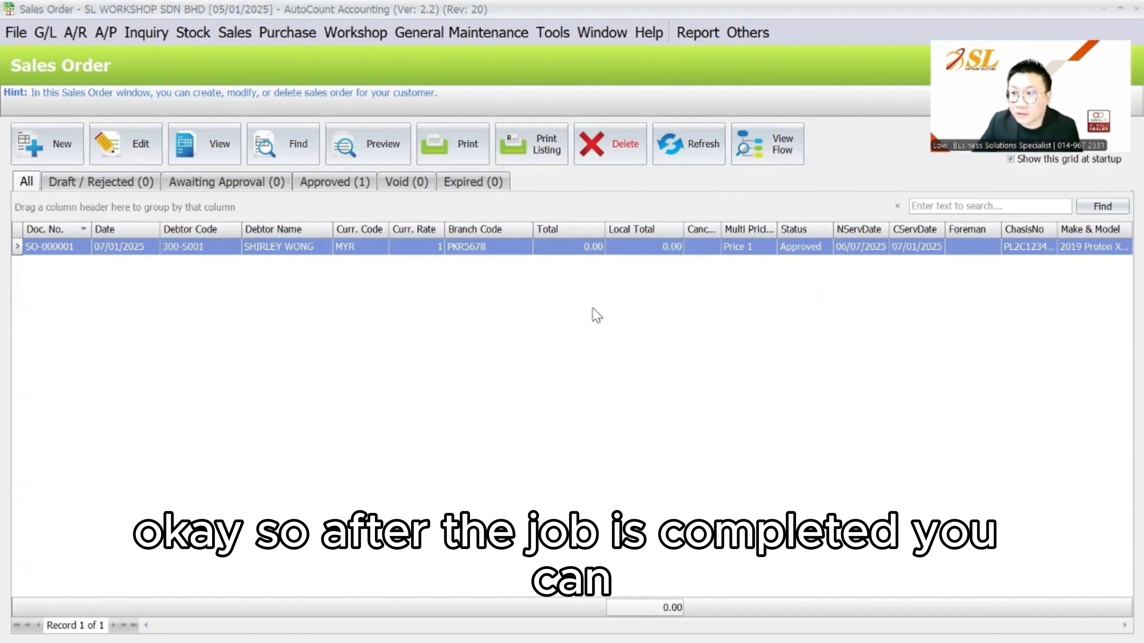
Transfer SO-000001 to a new invoice, check its deposit, discard it unsaved, and reopen the order
right_click(341, 248)
left_click(450, 518)
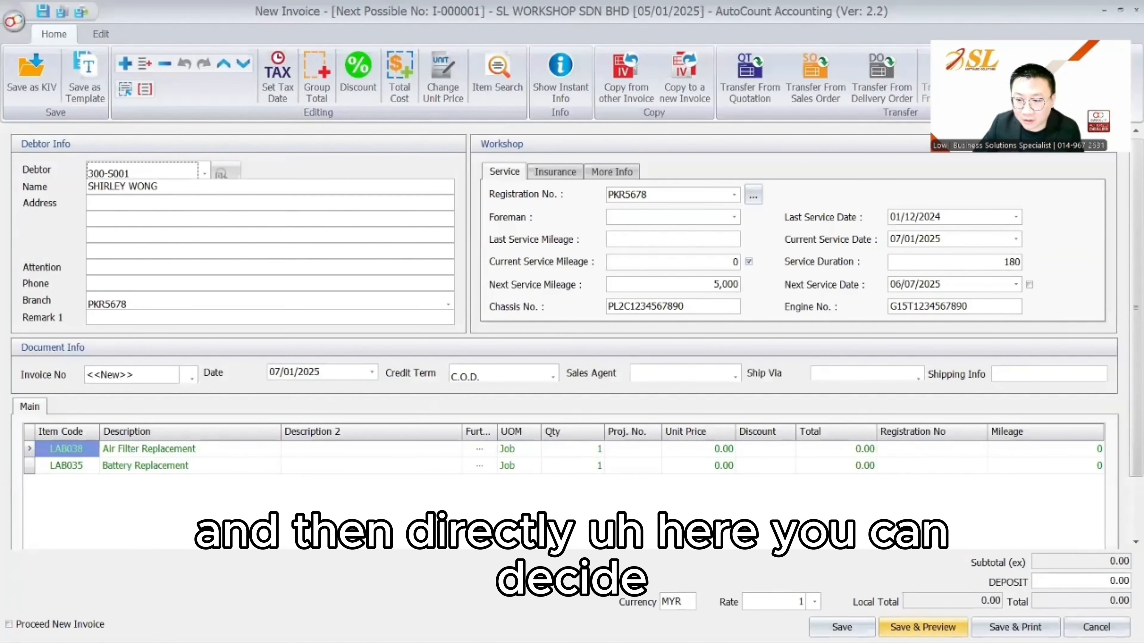
left_click(1061, 581)
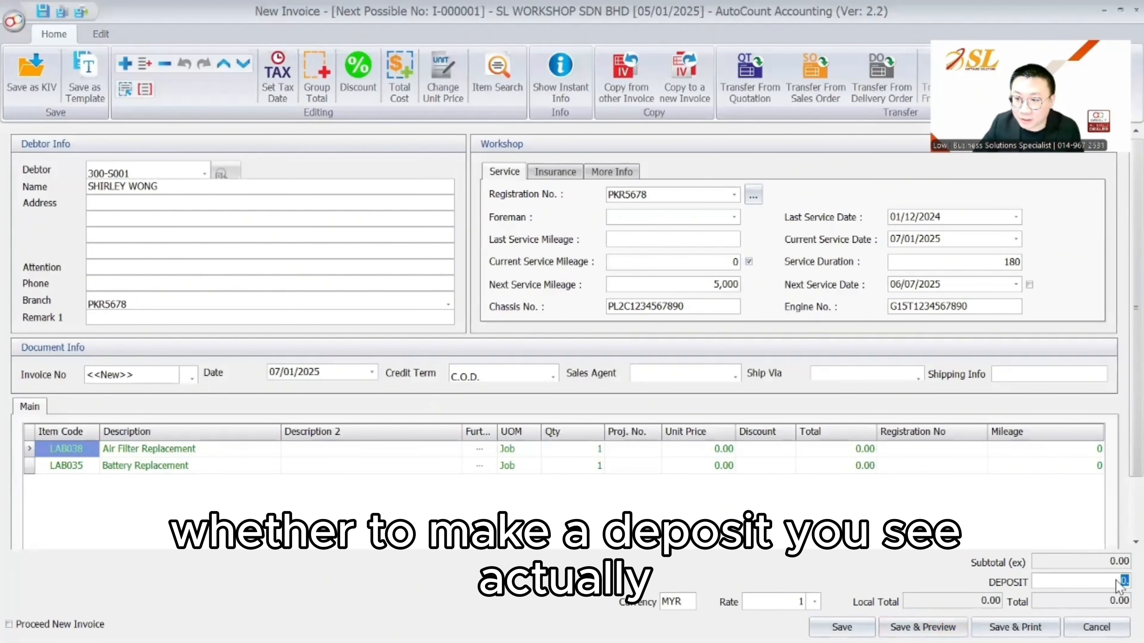
key("Escape")
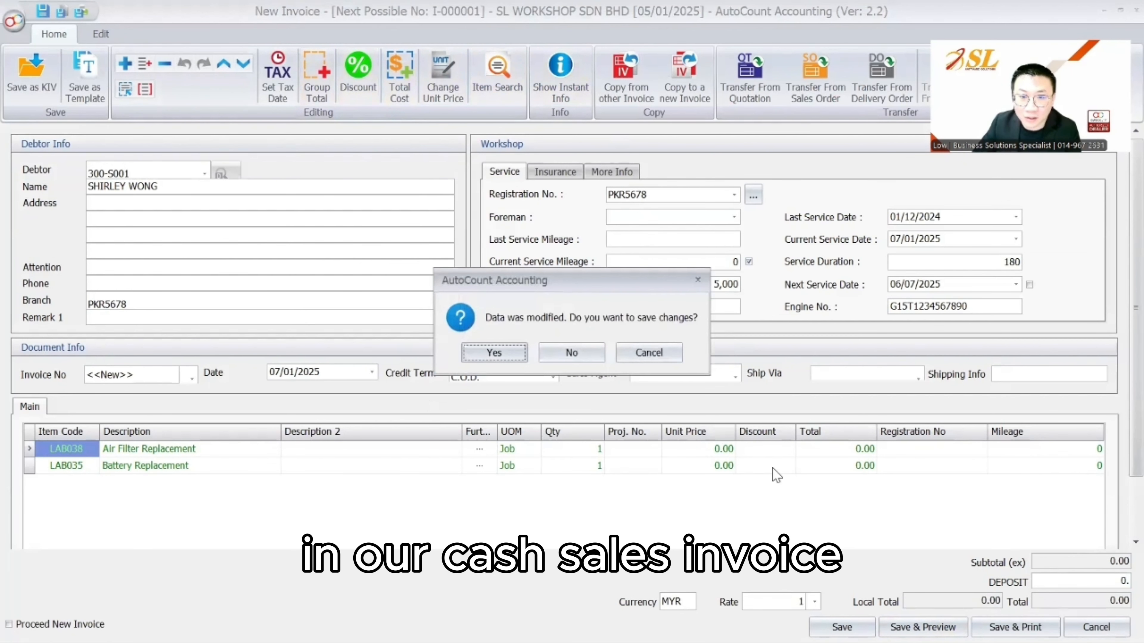
left_click(574, 353)
left_click(202, 146)
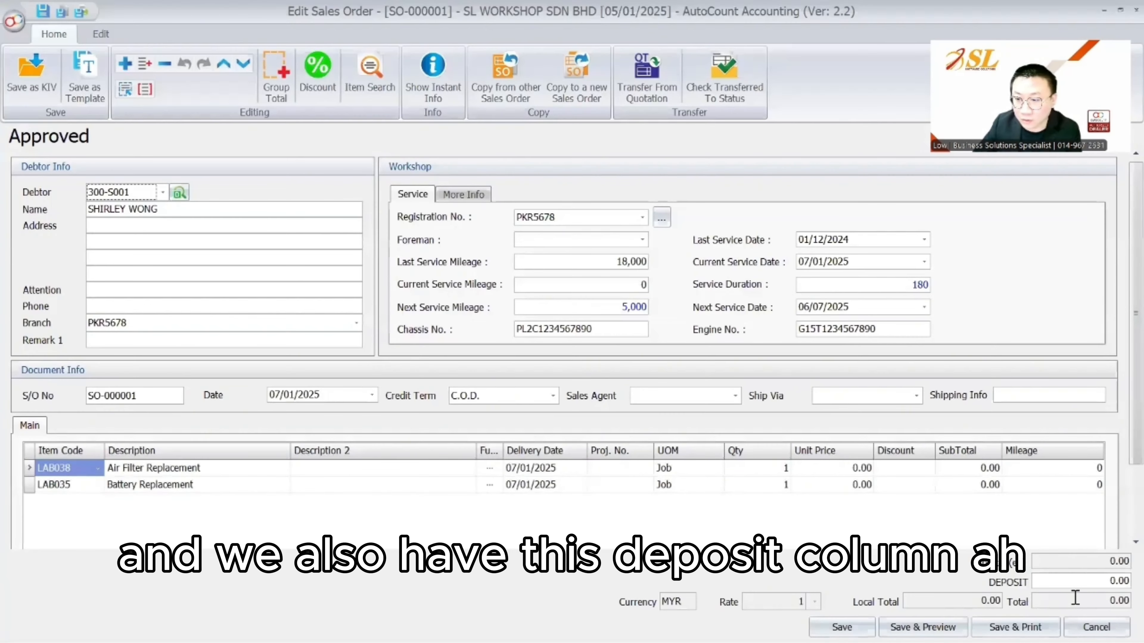
Enter unit prices 500 and 200 with a 300 deposit and save the order
left_click(1123, 580)
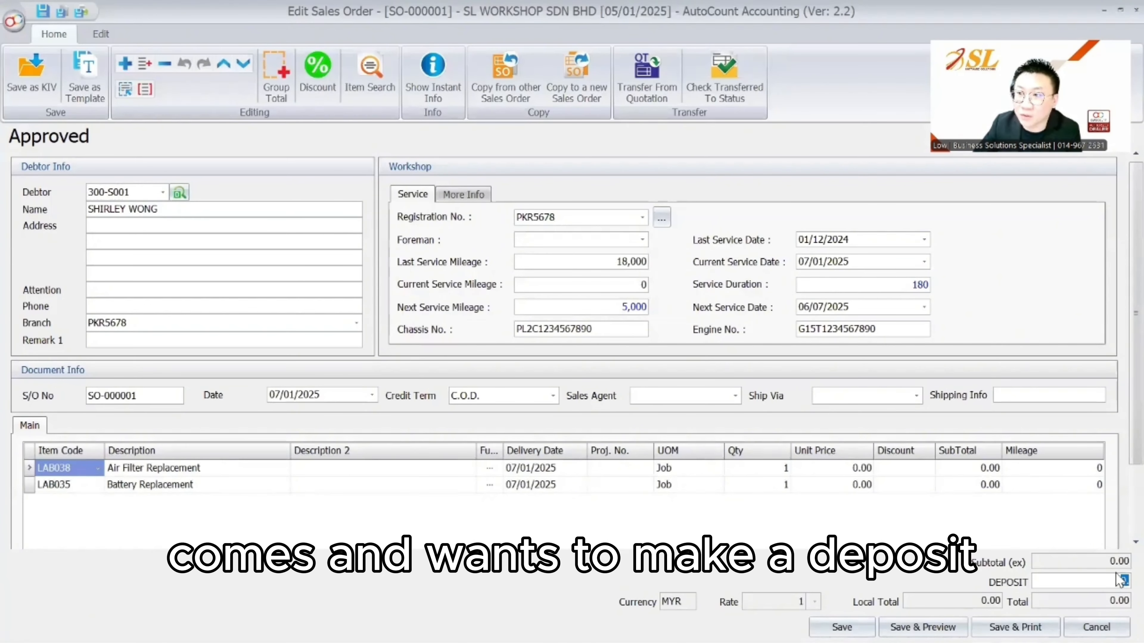
left_click(815, 470)
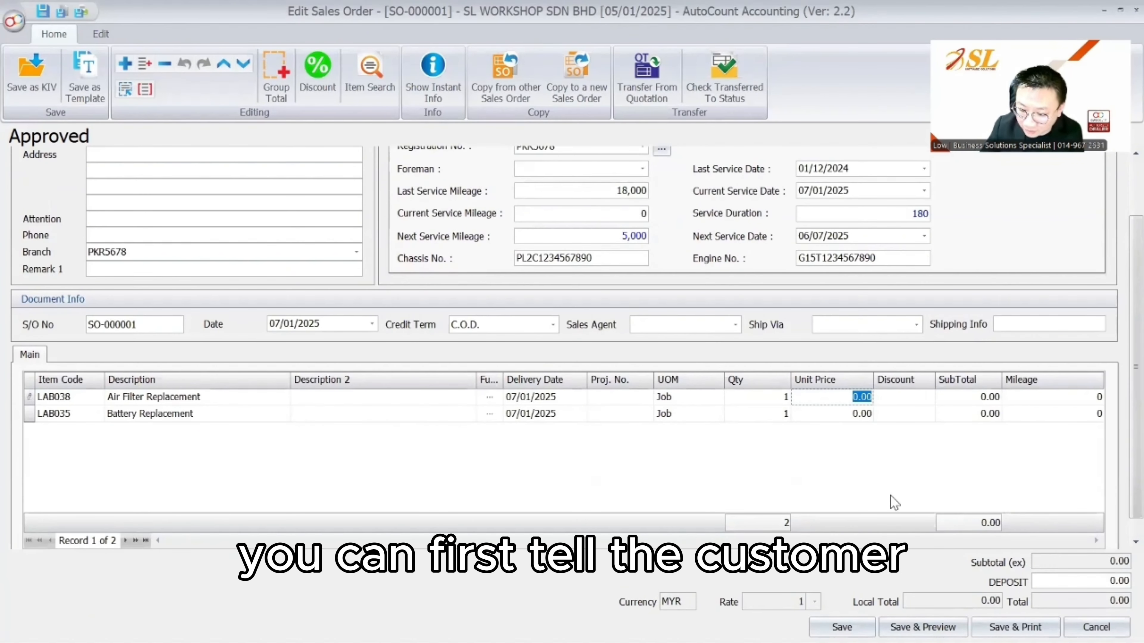
type("500")
key("Down")
type("200")
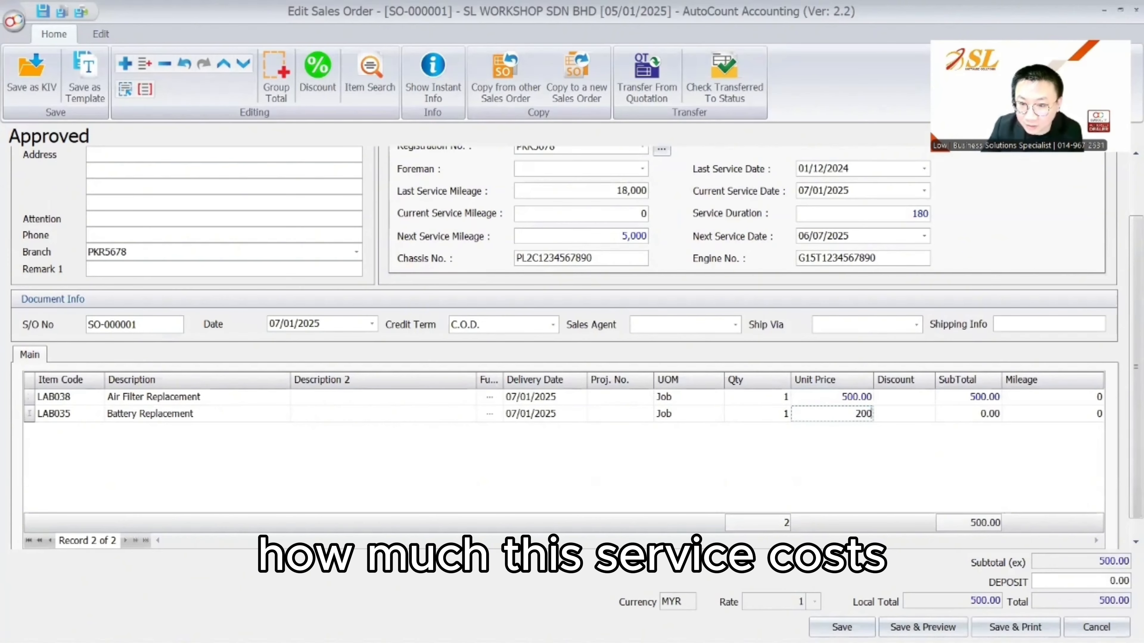
key("Tab")
left_click(1124, 582)
type("300")
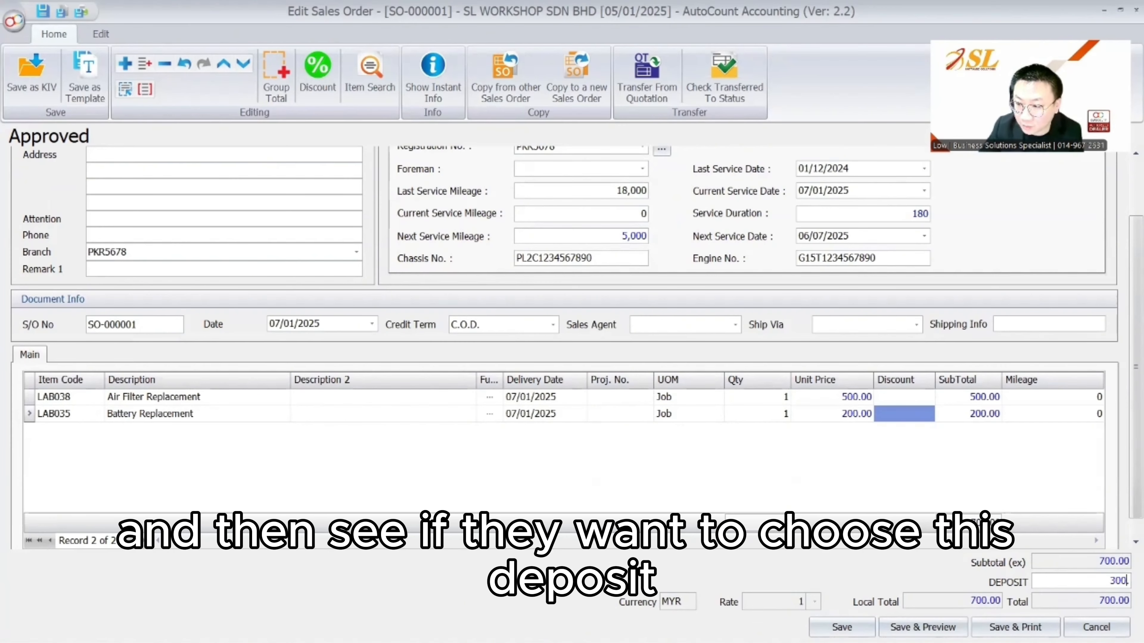
left_click_drag(1092, 578, 1129, 581)
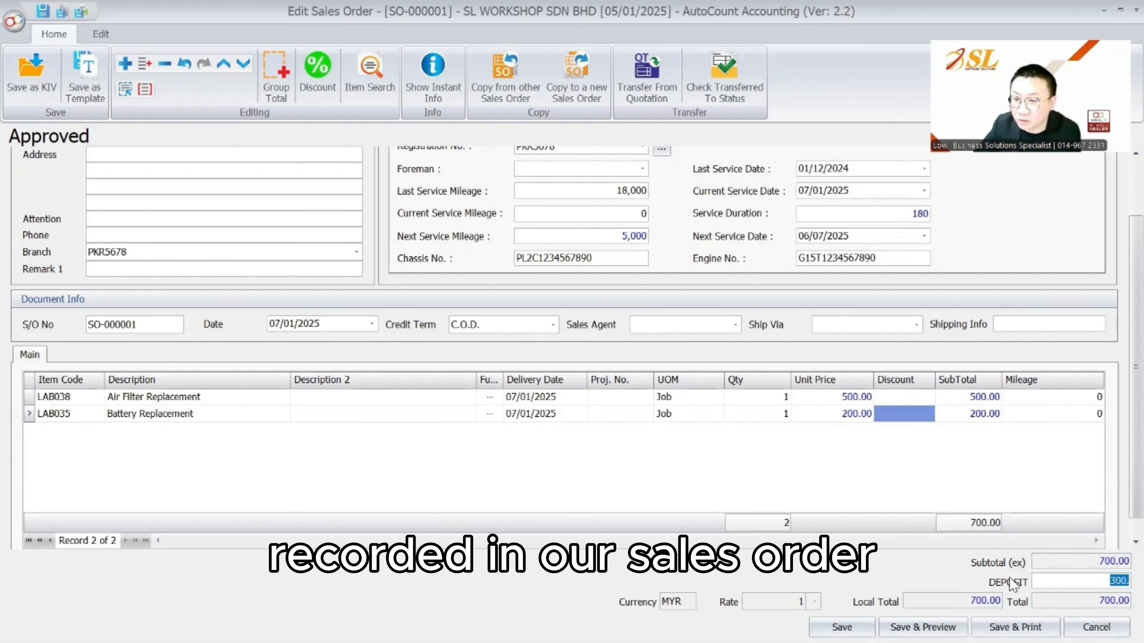
left_click(842, 627)
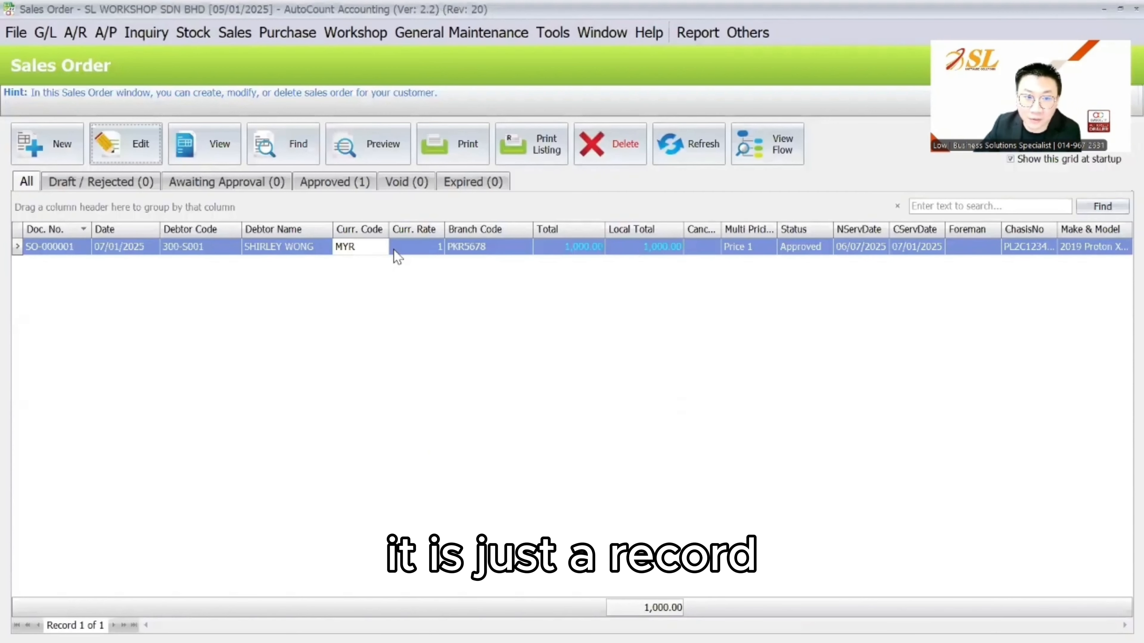
Reopen SO-000001, change the deposit to -300, and save it
right_click(394, 250)
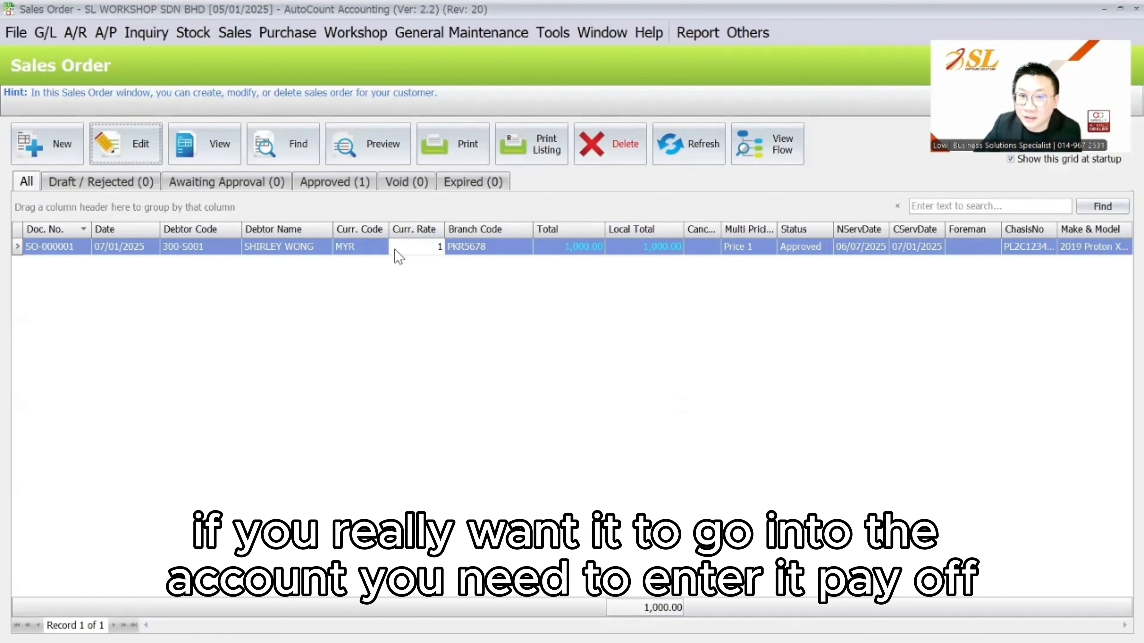
left_click(225, 34)
mouse_move(77, 34)
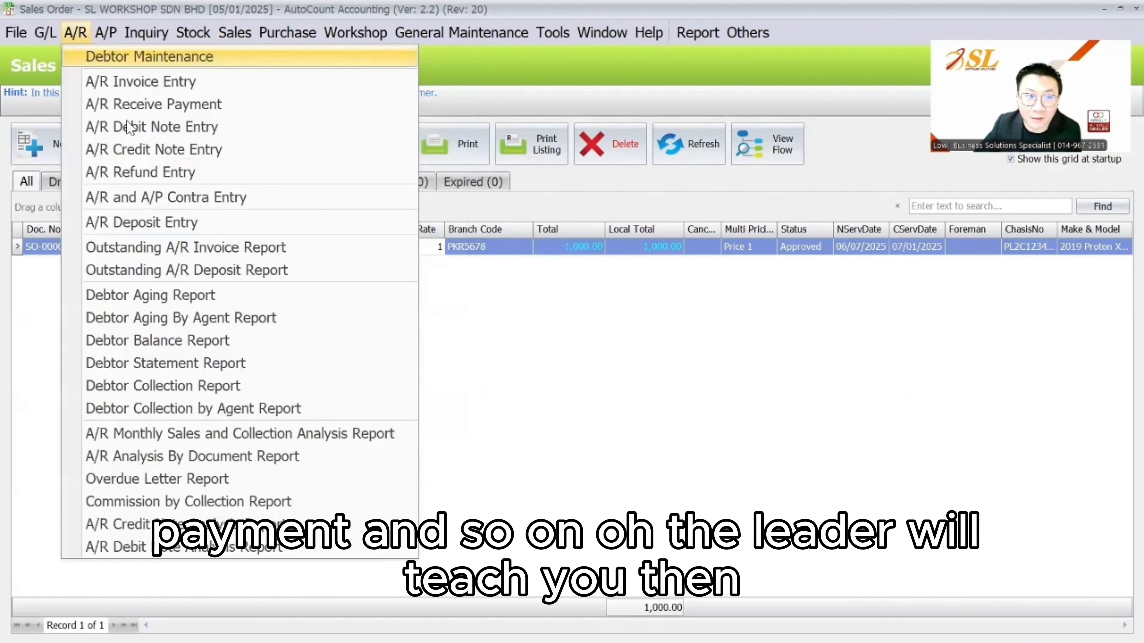
left_click(669, 361)
double_click(305, 250)
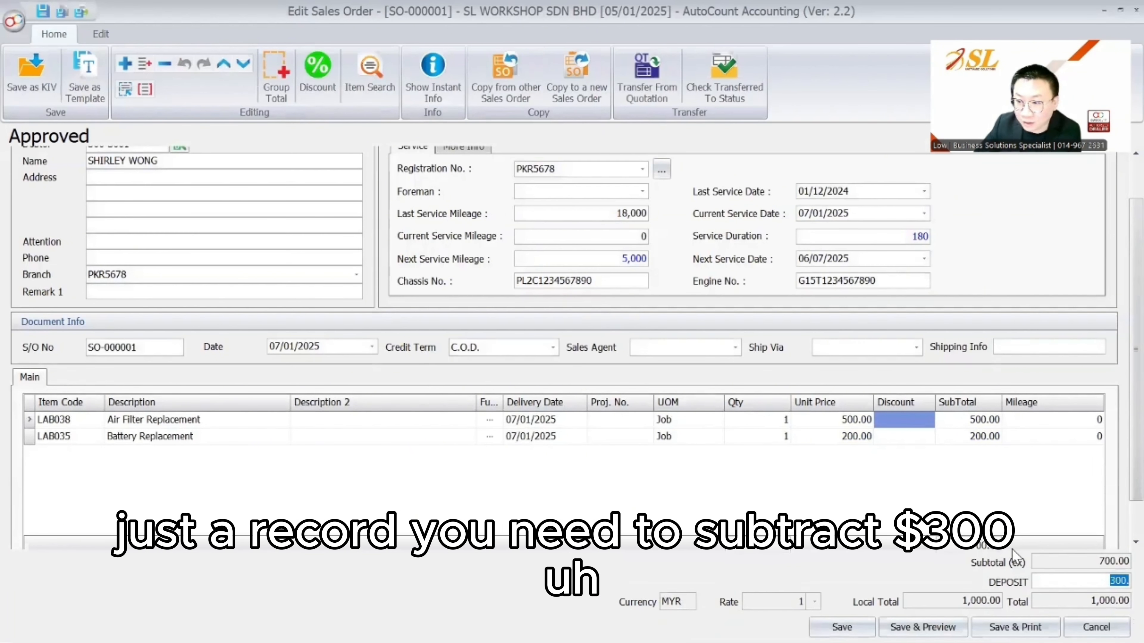
left_click(834, 618)
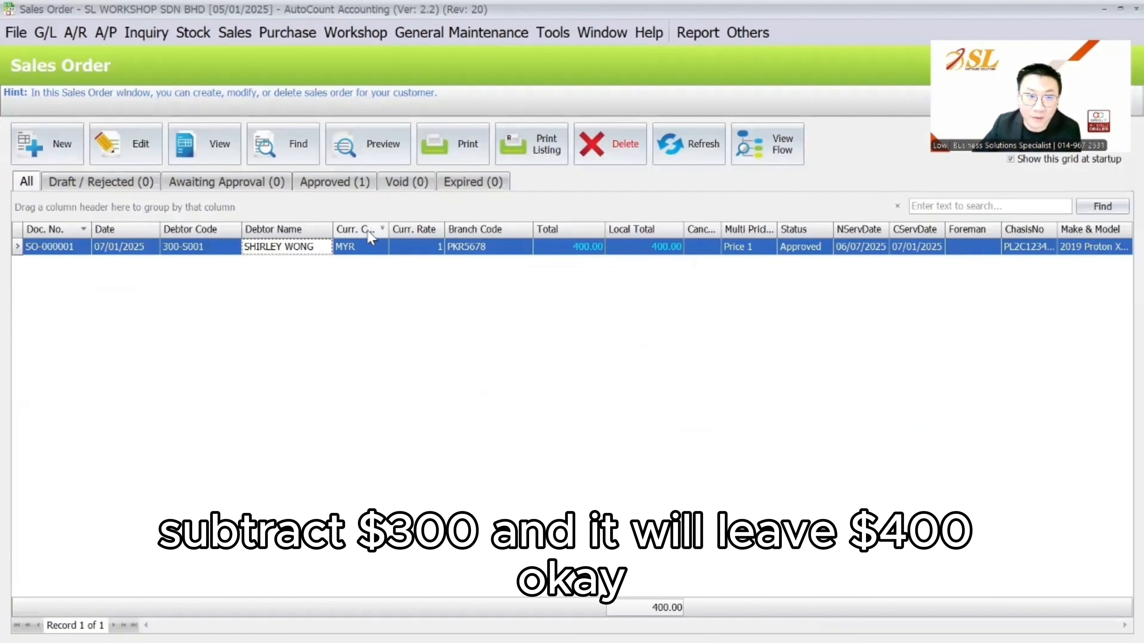
right_click(383, 246)
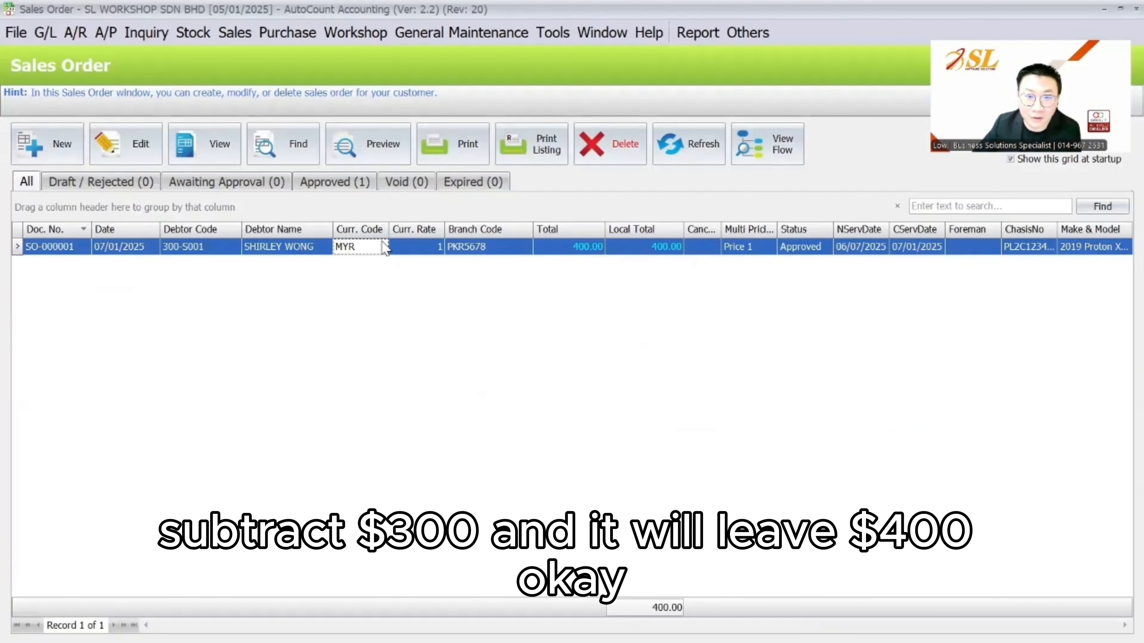
Transfer SO-000001 into invoice I-000001 and review its supervisor and job timing fields
left_click(602, 513)
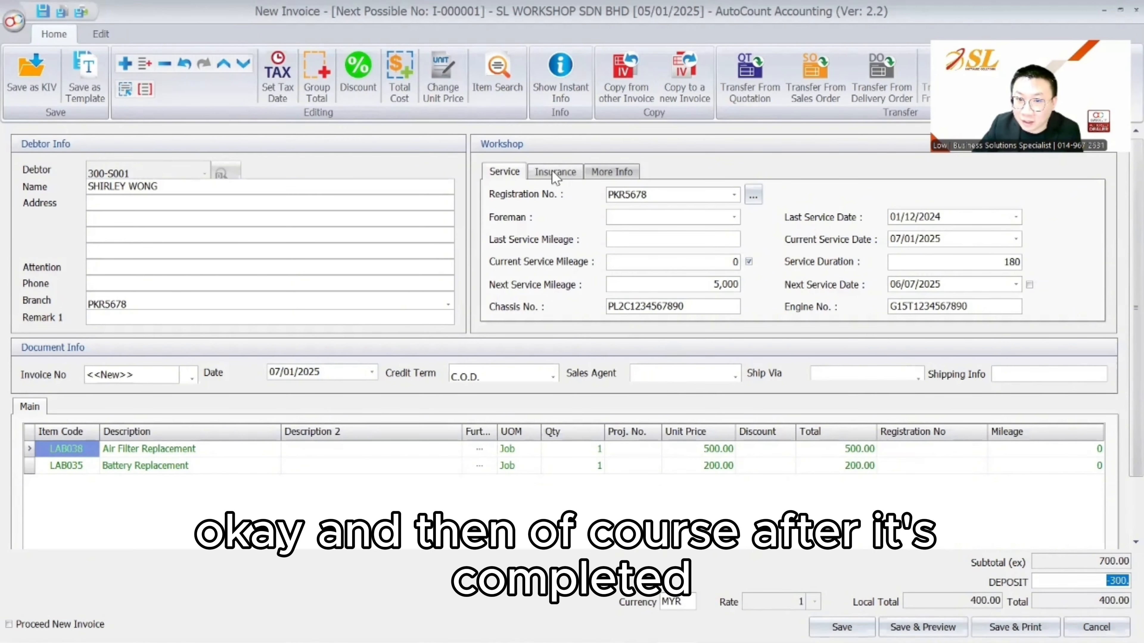
left_click(612, 172)
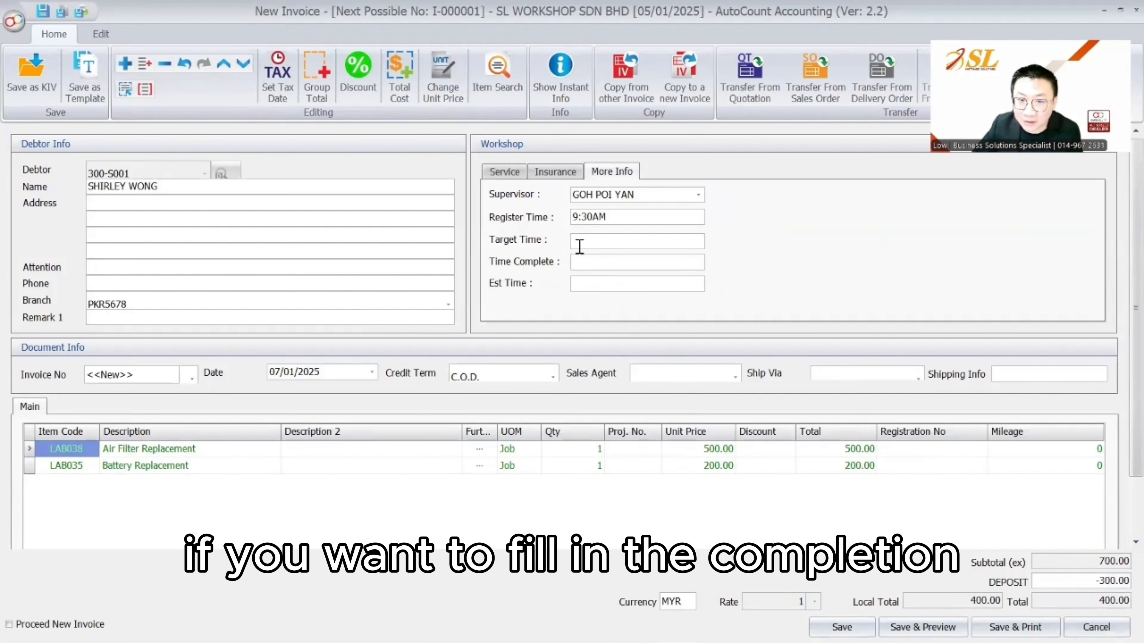
left_click(585, 267)
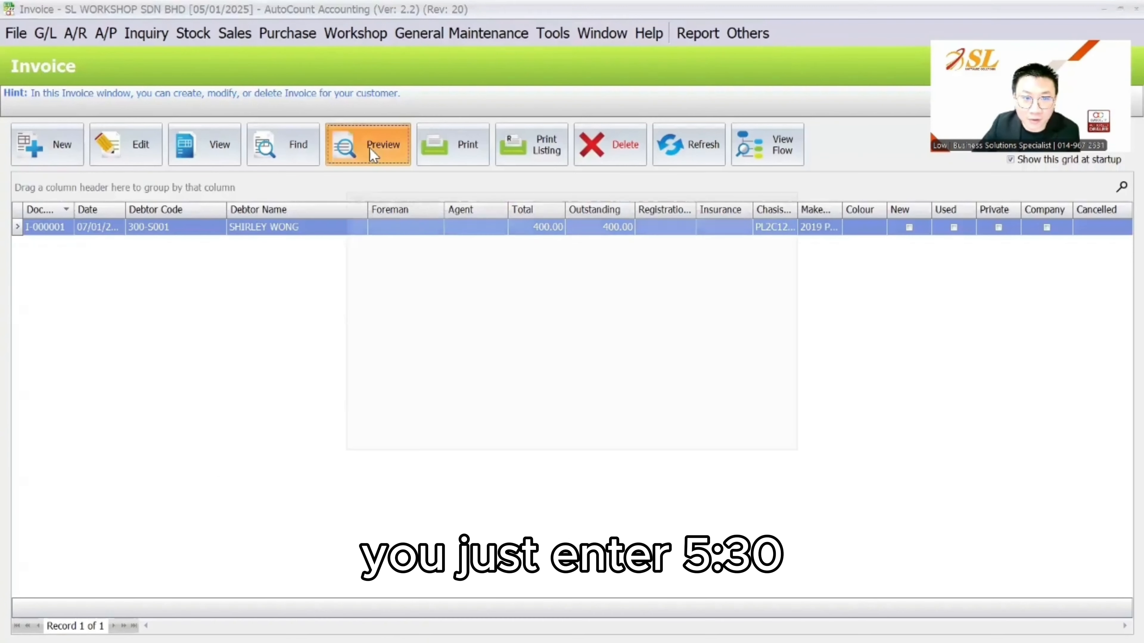
Preview invoice I-000001 in the 1. Invoice - Workshop (Format 1) layout
left_click(370, 147)
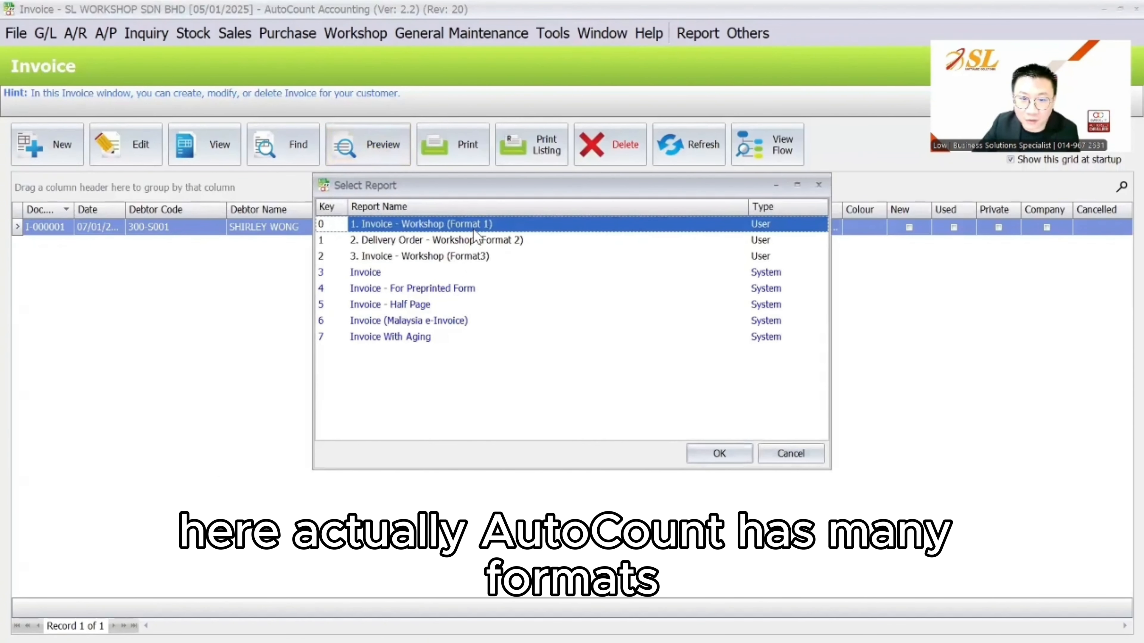
left_click(721, 452)
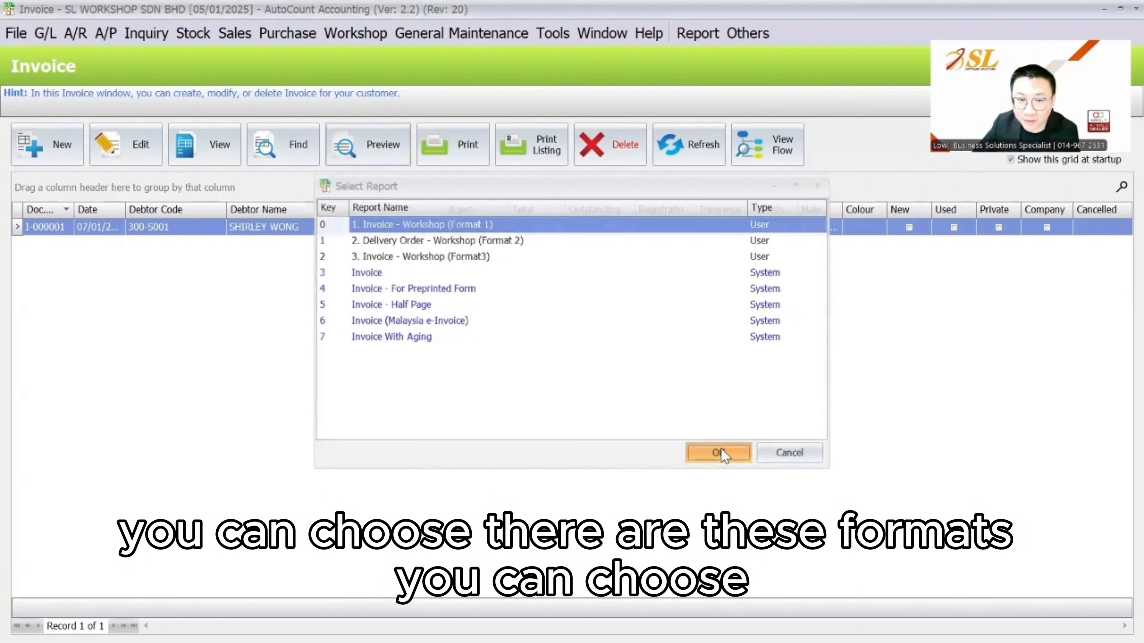
scroll(554, 337, "up", 10)
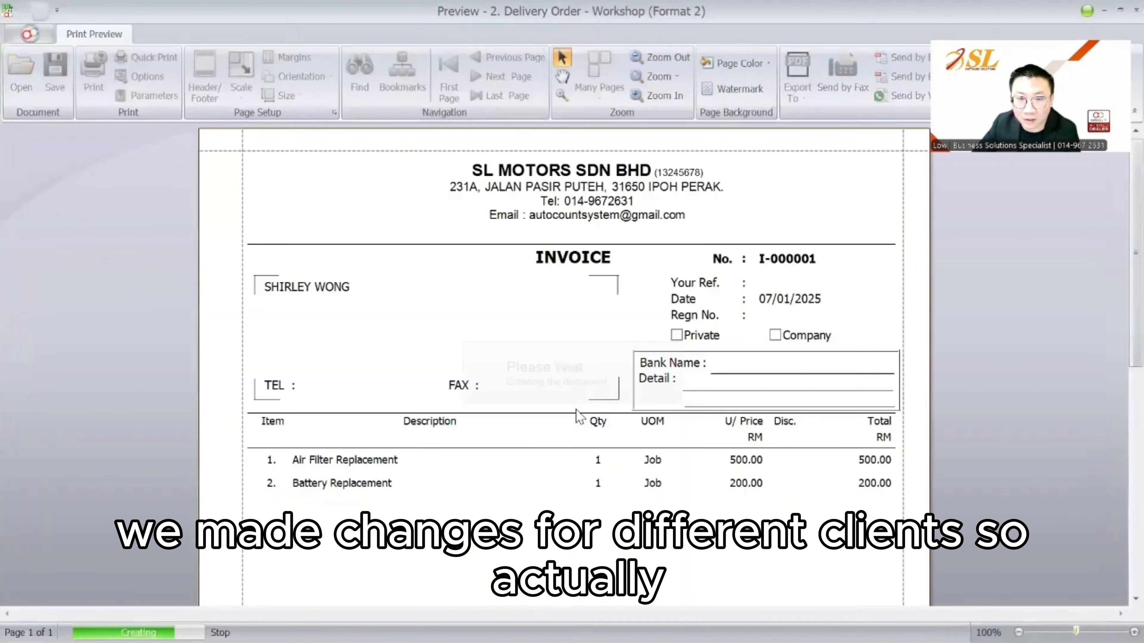
scroll(583, 413, "down", 10)
left_click(705, 33)
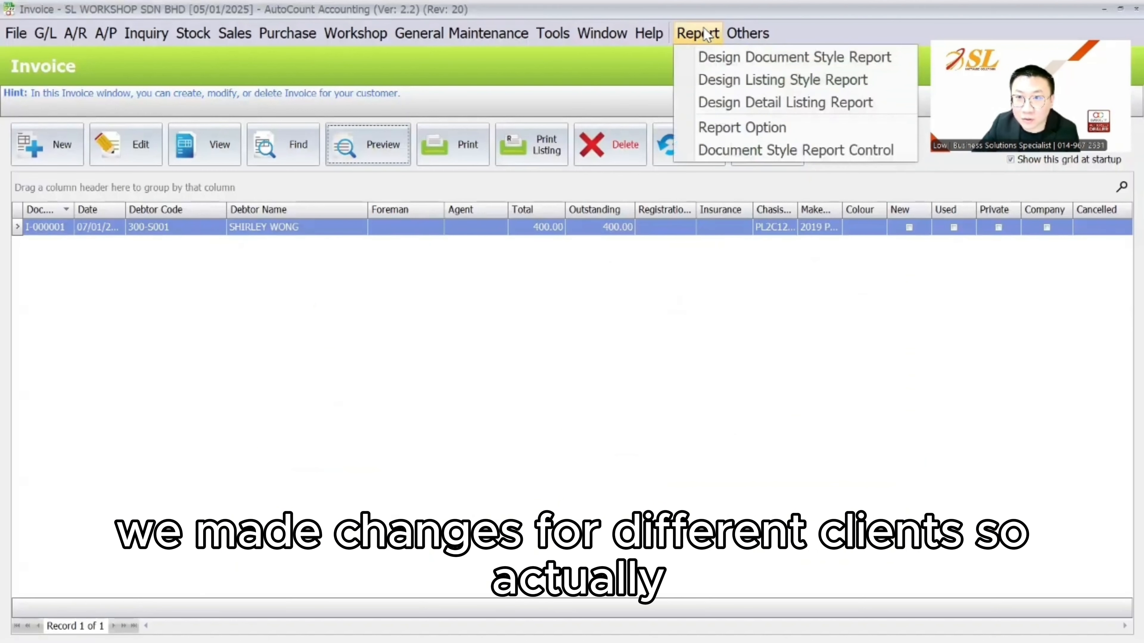
Set the Invoice - Workshop report design's visibility to Always Show
left_click(704, 58)
left_click(366, 288)
left_click(385, 269)
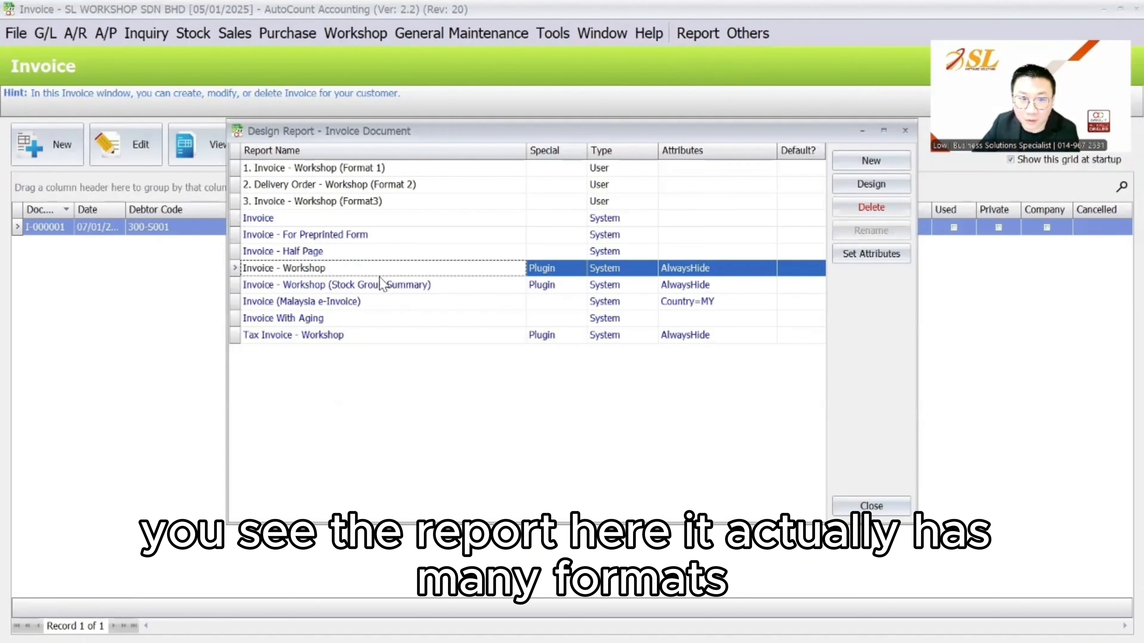
left_click(871, 254)
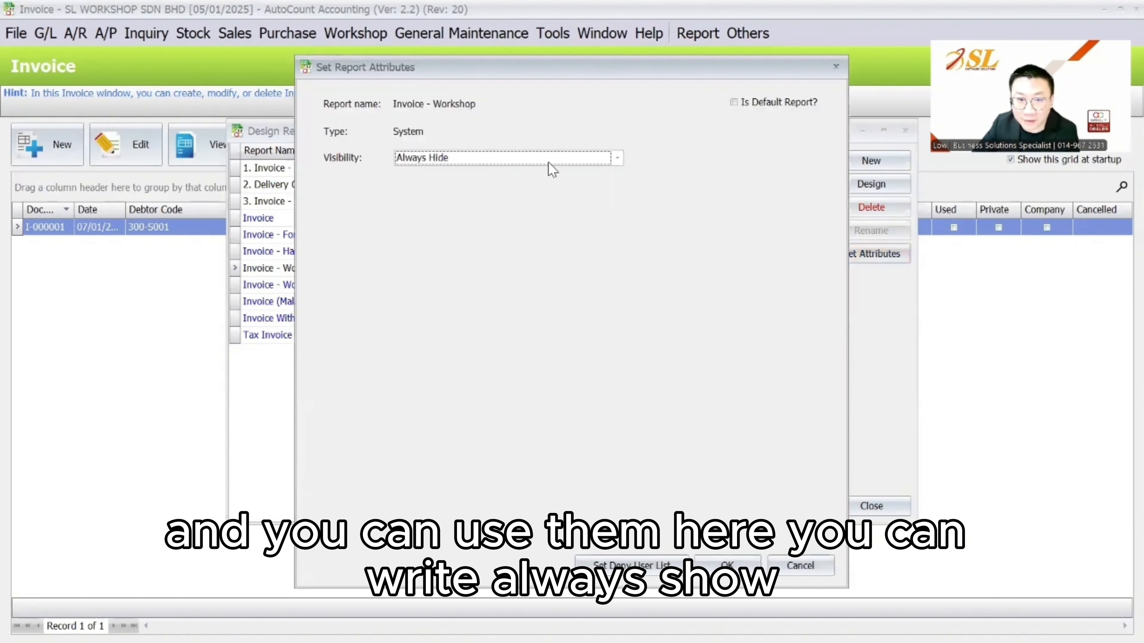
left_click(549, 159)
left_click(583, 198)
left_click(701, 561)
Set Invoice - Workshop (Stock Group Summary) and Tax Invoice - Workshop visibility to Always Show
left_click(366, 284)
left_click(871, 253)
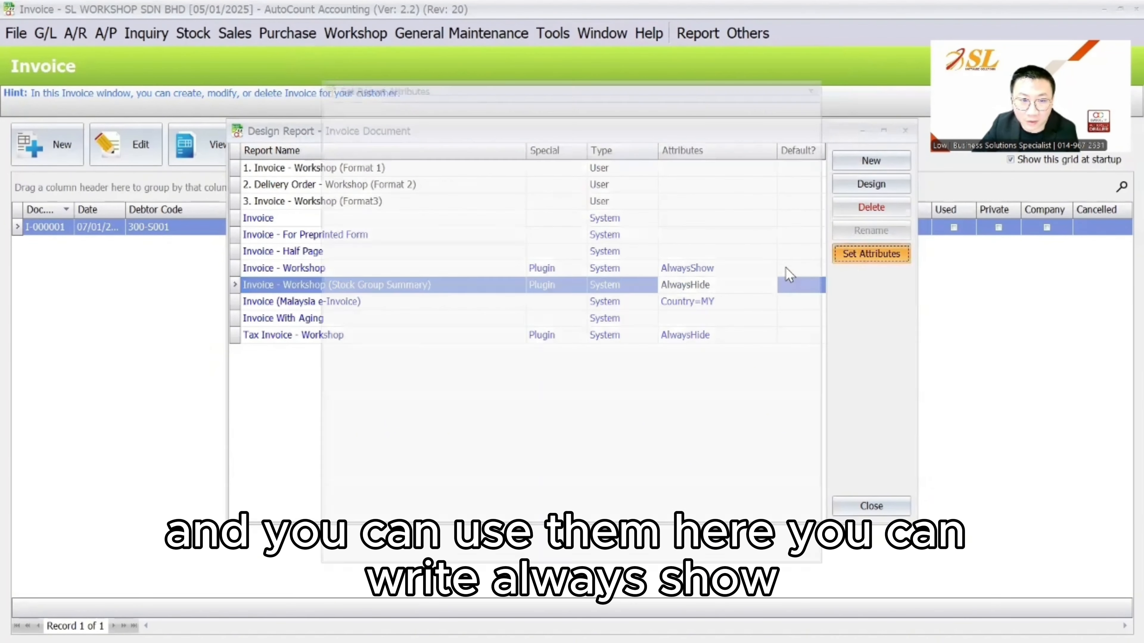
left_click(549, 158)
left_click(513, 171)
left_click(717, 573)
left_click(493, 335)
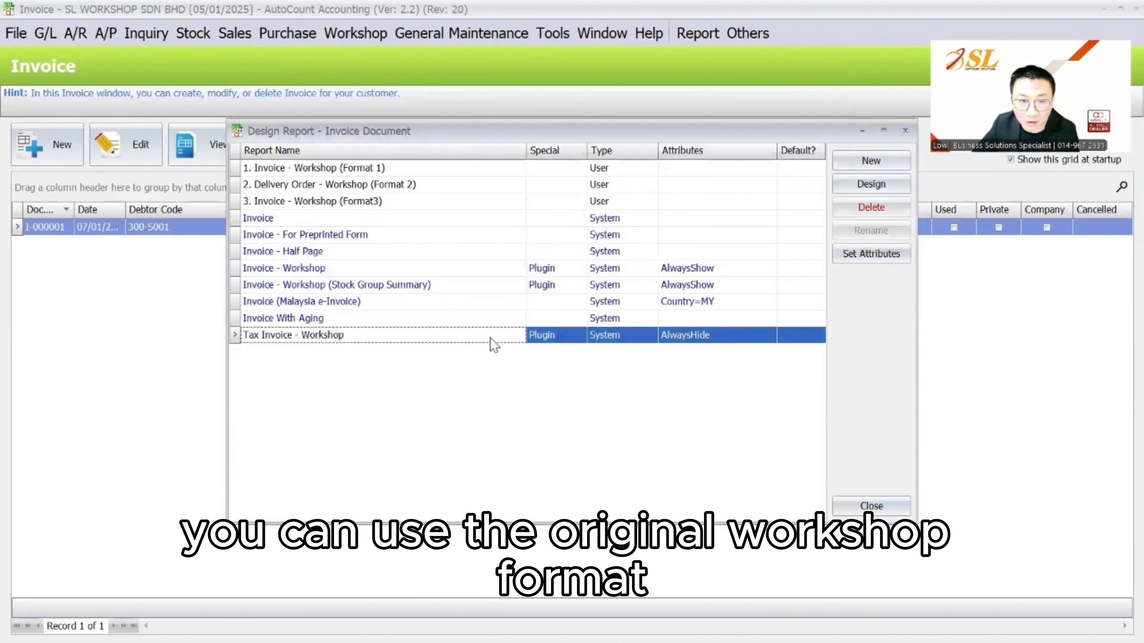
left_click(888, 257)
left_click(568, 158)
left_click(583, 180)
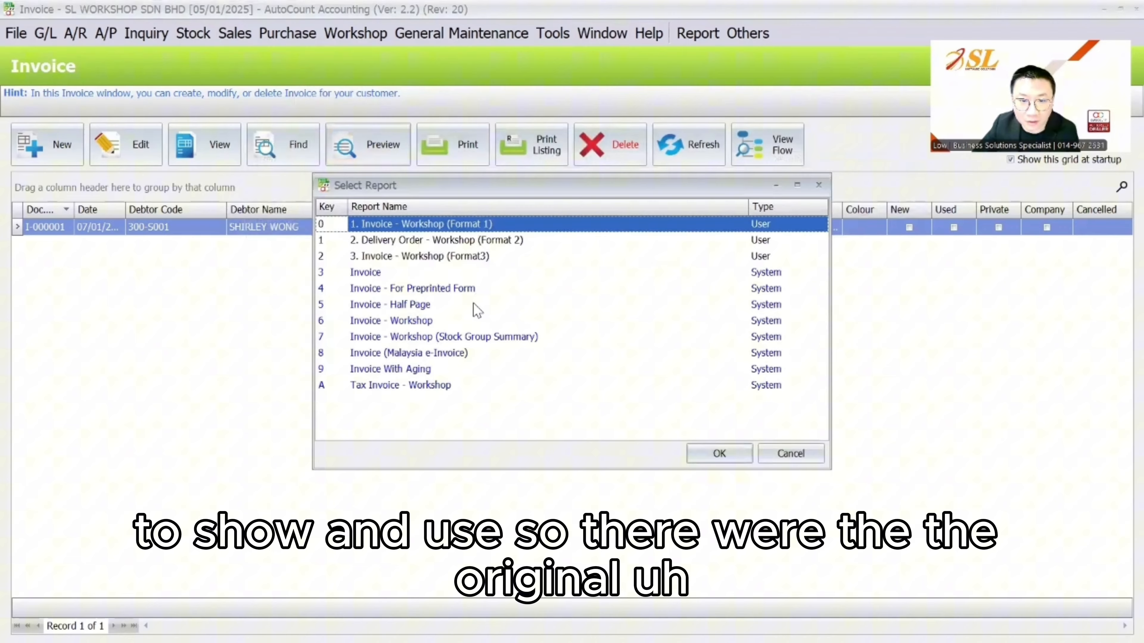
Preview the invoice in the Invoice - Workshop format
left_click(454, 320)
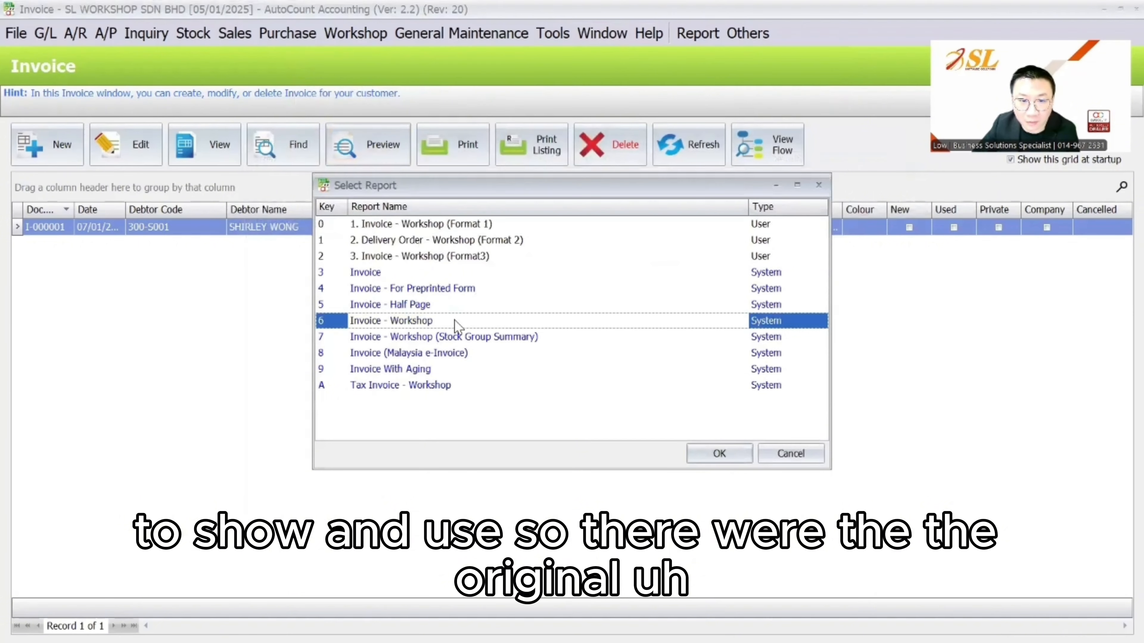
left_click(718, 453)
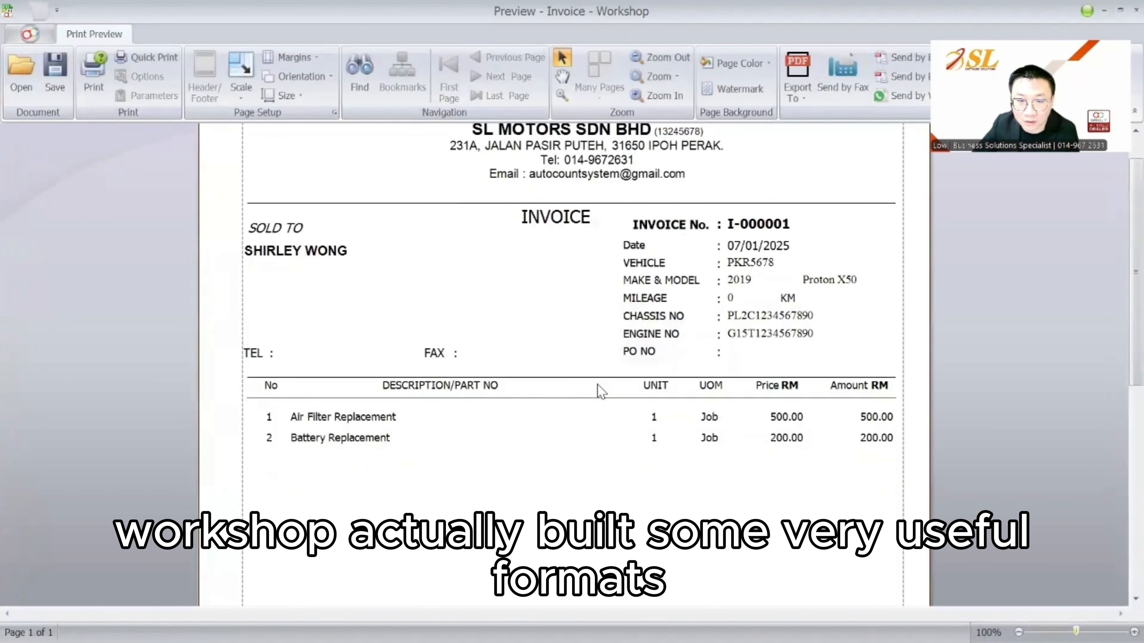
scroll(768, 335, "down", 10)
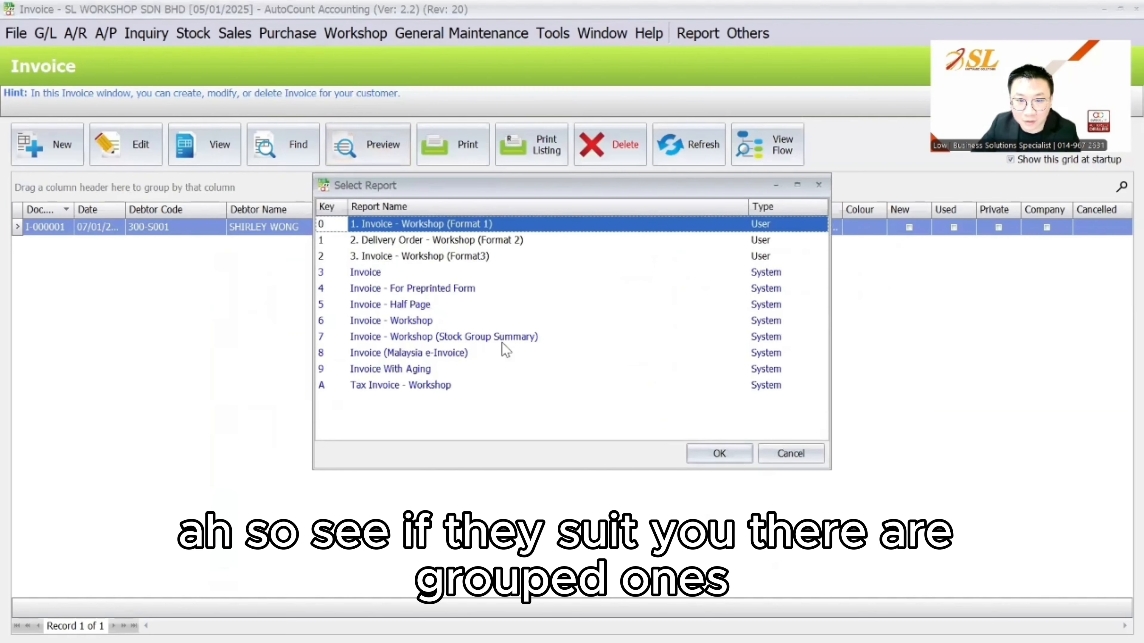
Preview the invoice in Invoice - Workshop (Stock Group Summary) format, then close the preview
left_click(501, 343)
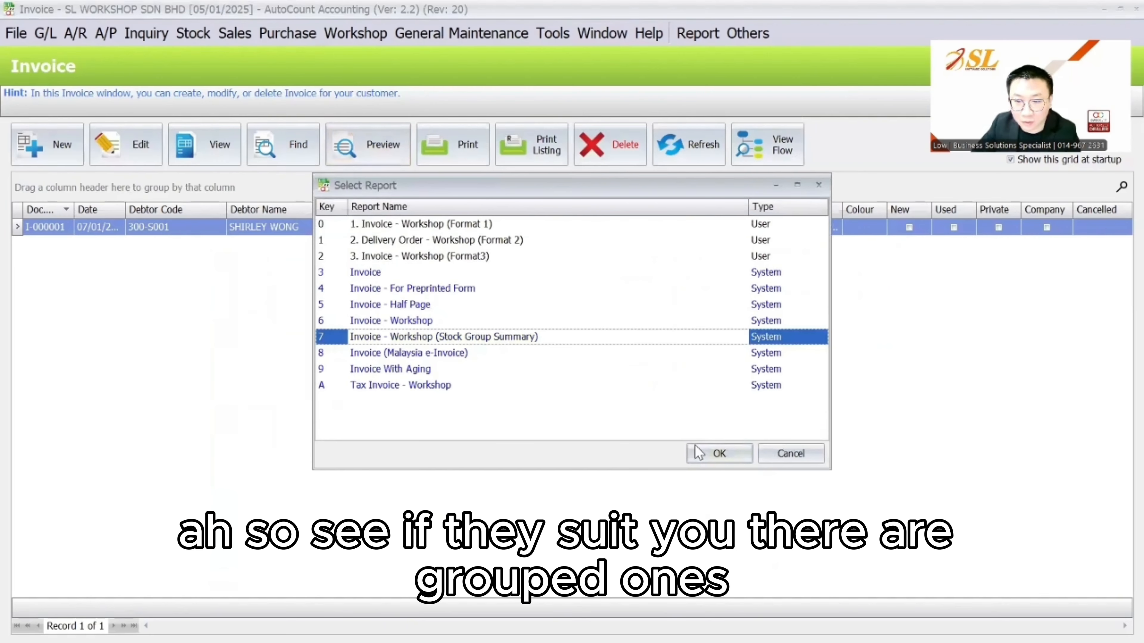
left_click(703, 453)
scroll(643, 400, "down", 10)
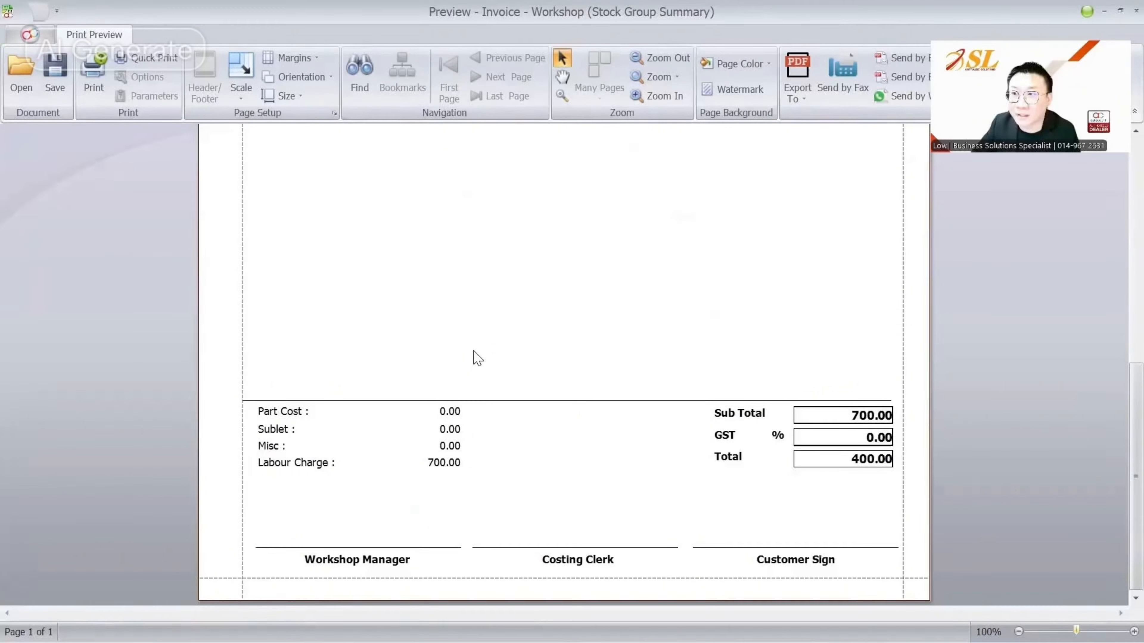
scroll(480, 383, "up", 6)
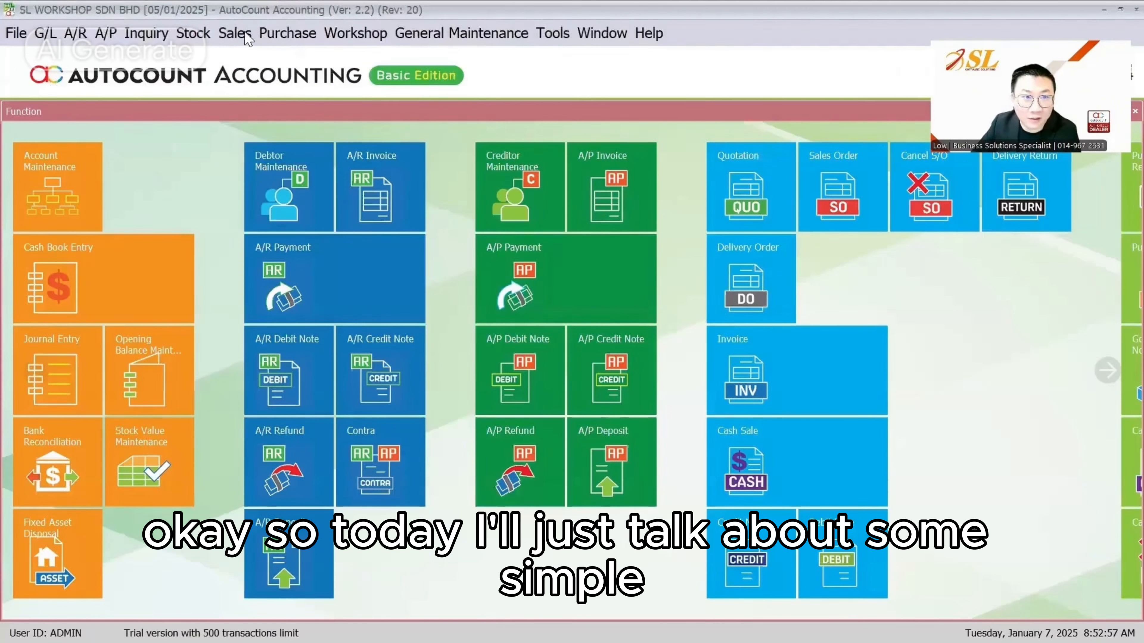
left_click(235, 33)
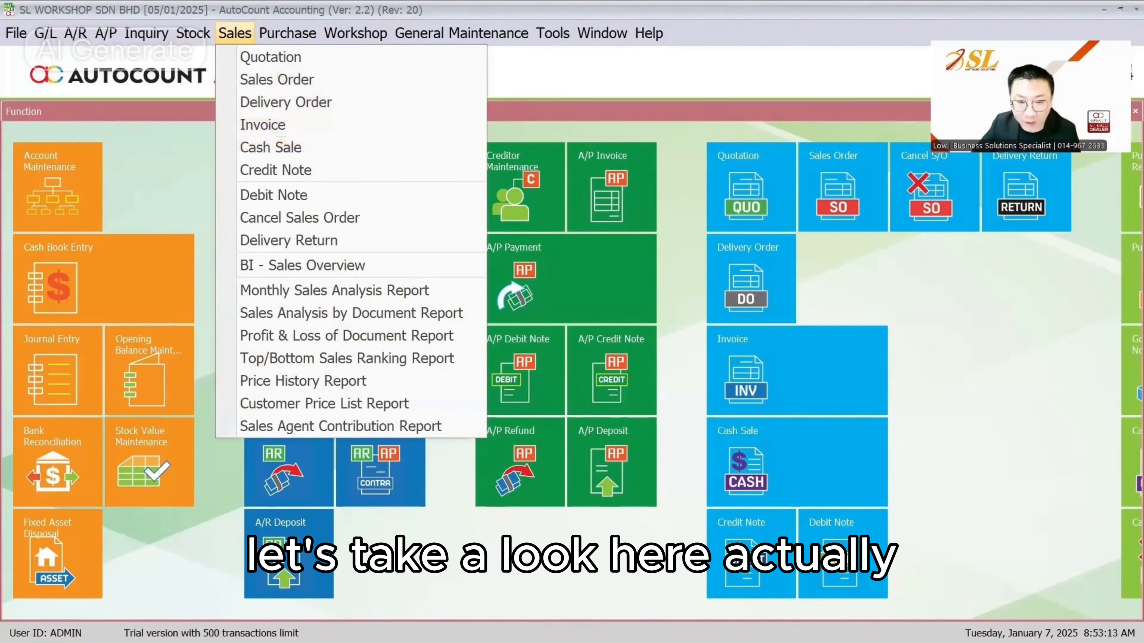
Dismiss the sales list, review the presentation slides, then open Sales > Cash Sale
left_click(581, 591)
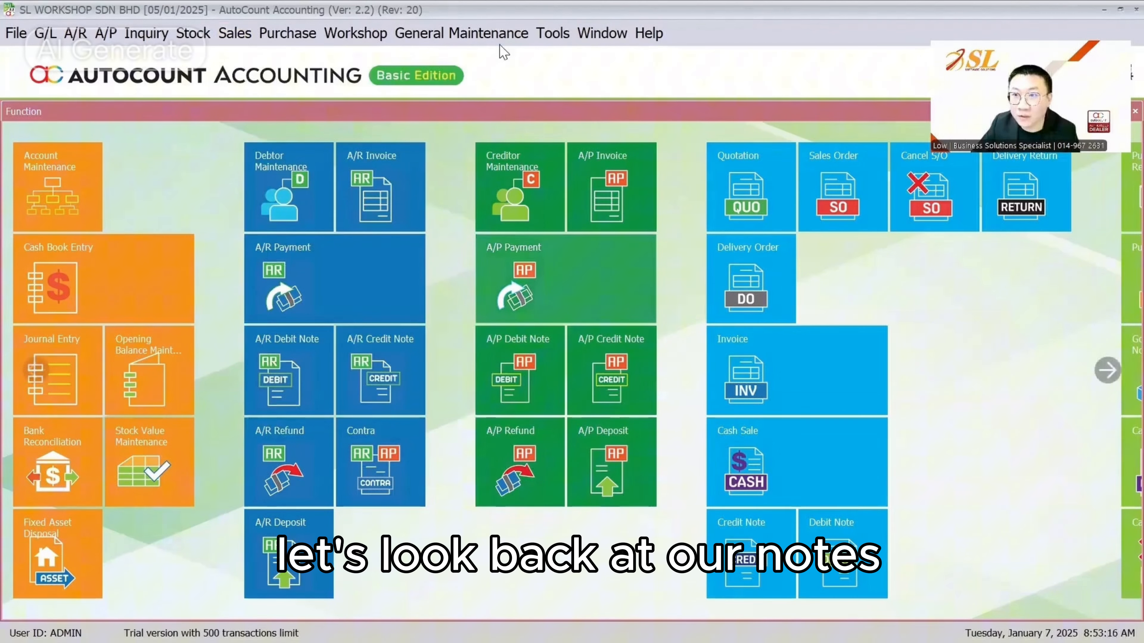
key("alt+Tab")
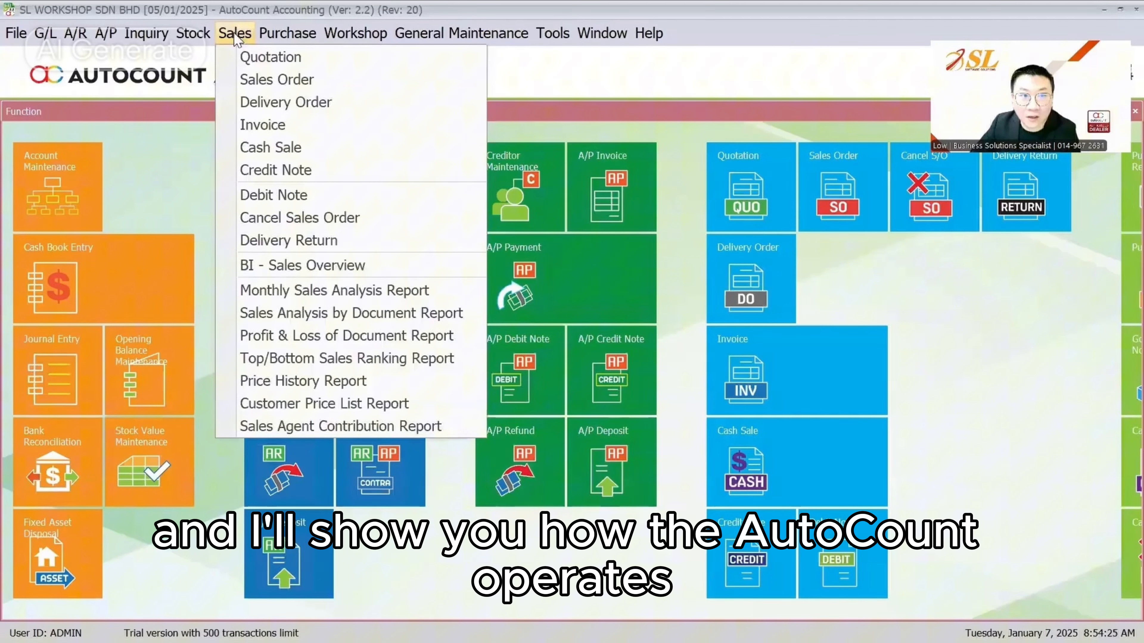
left_click(270, 148)
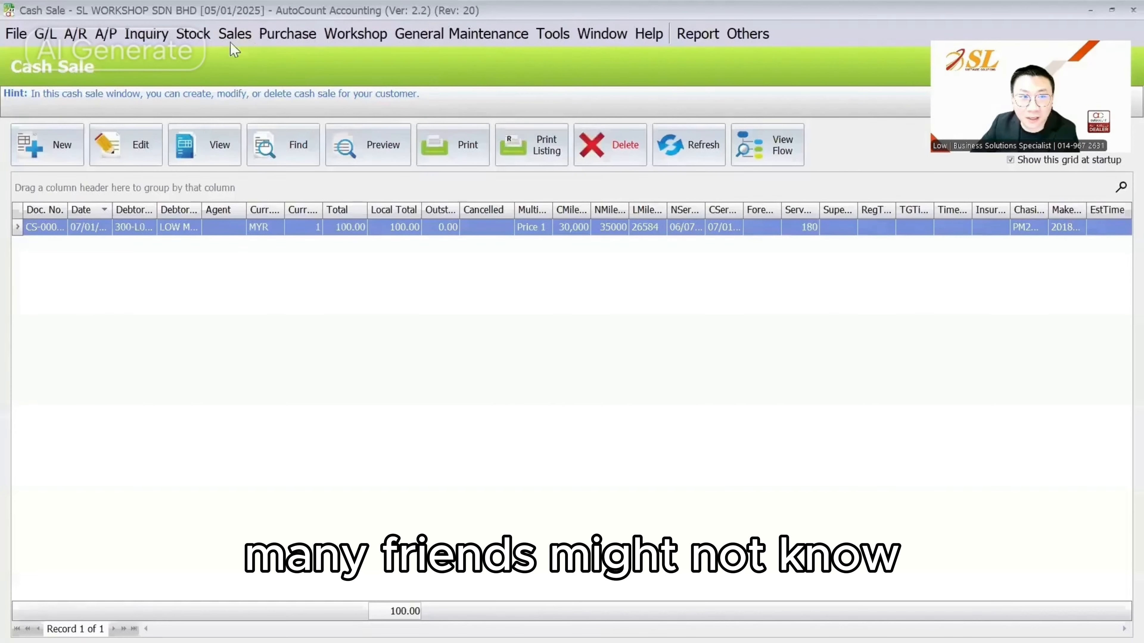
Preview the batch Cash Sales Listing by Payment Type for all cash sales
left_click(532, 144)
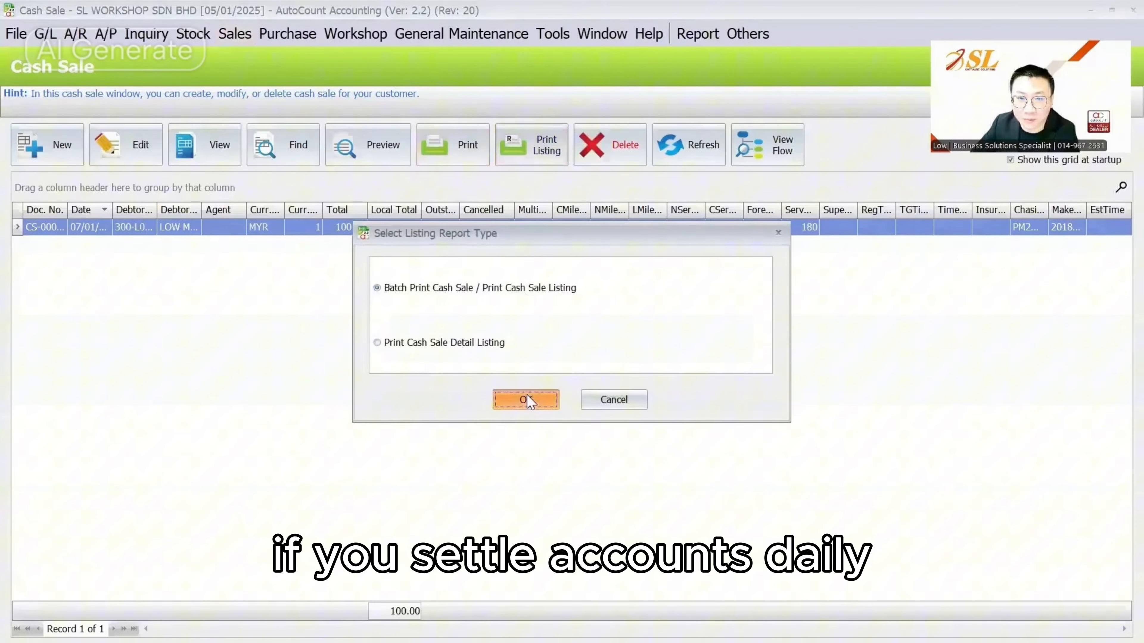
left_click(619, 399)
left_click(543, 147)
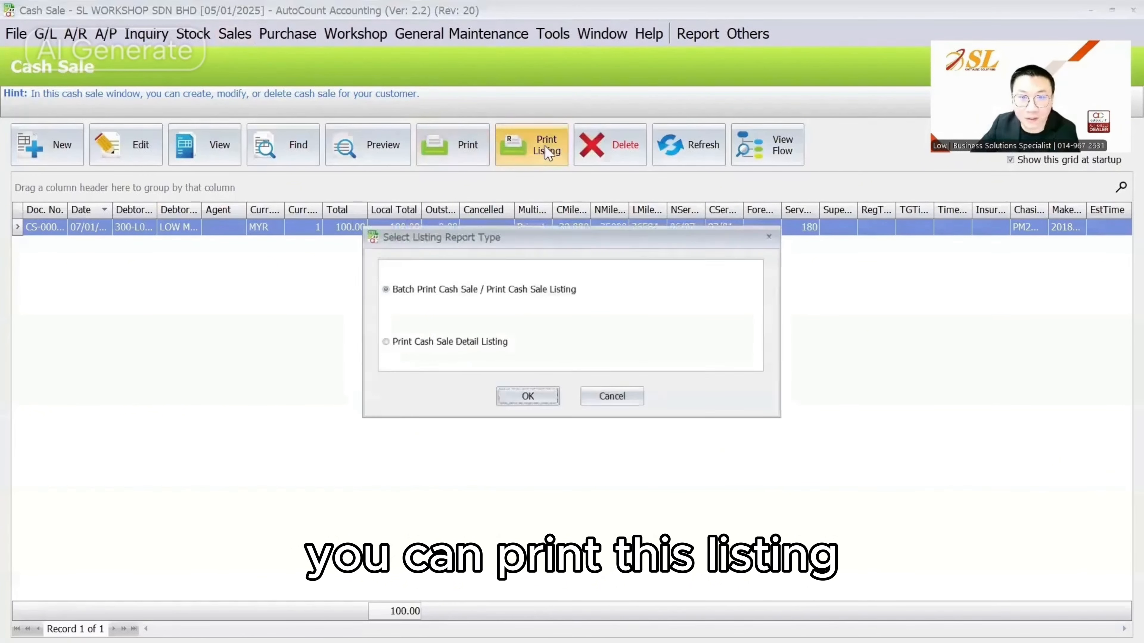
left_click(524, 397)
left_click(47, 335)
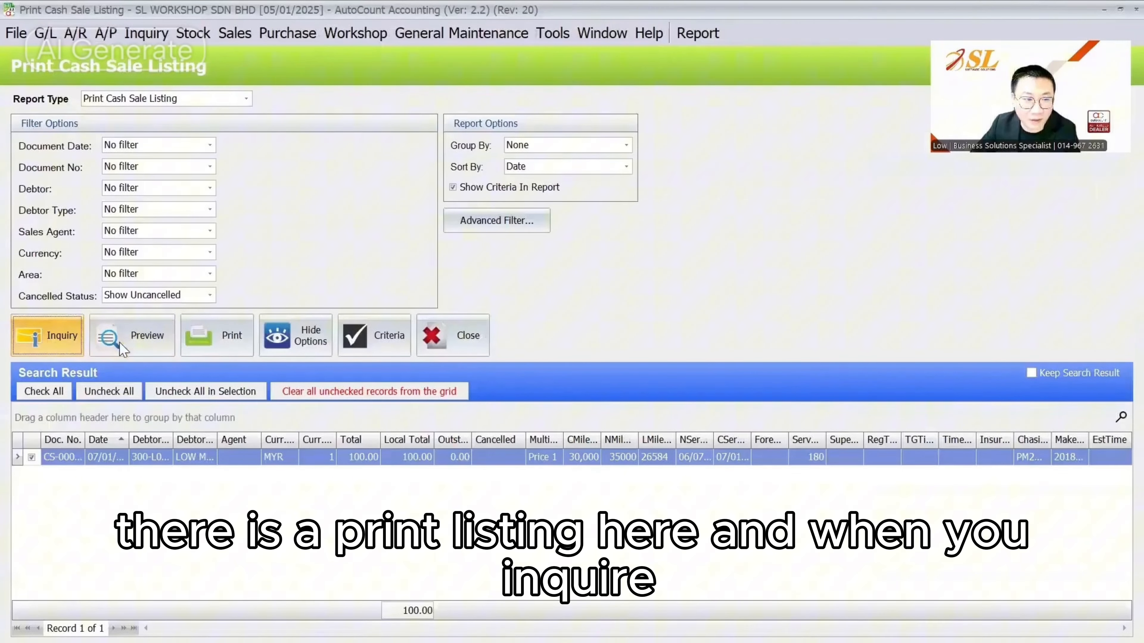
left_click(132, 336)
left_click(482, 245)
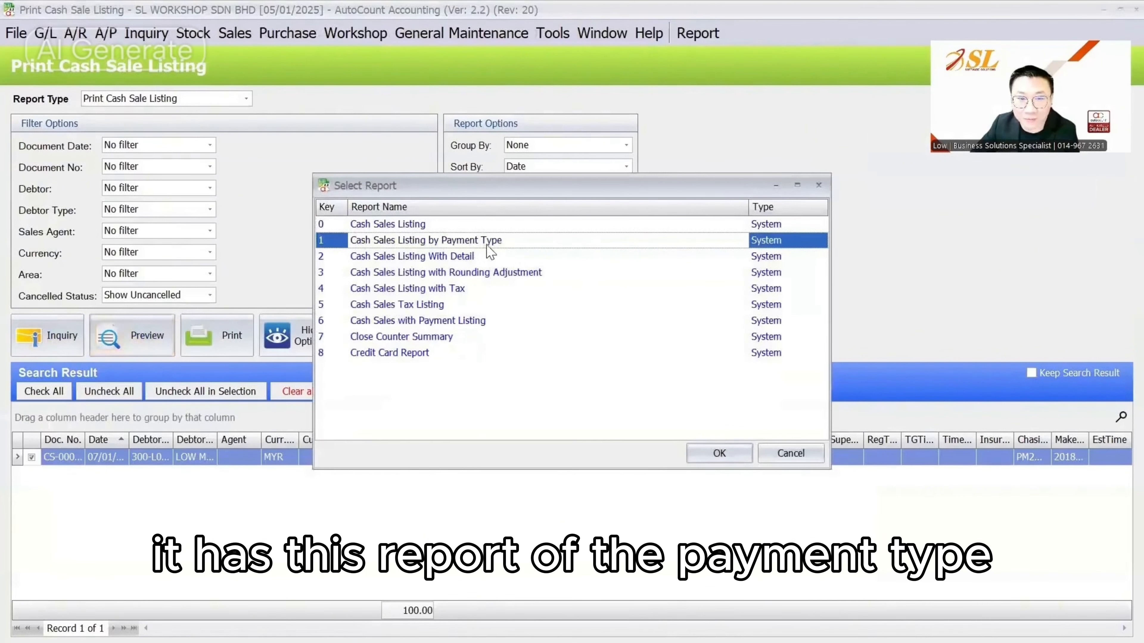
left_click(719, 453)
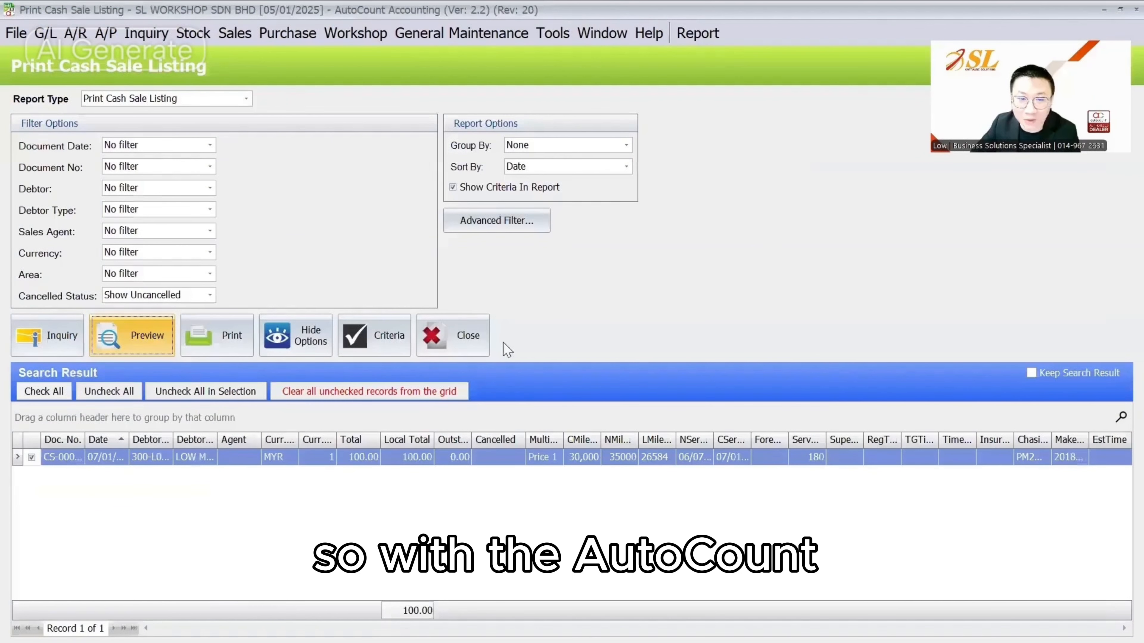
Preview the Close Counter Summary and the Credit Card Report
left_click(132, 335)
left_click(450, 337)
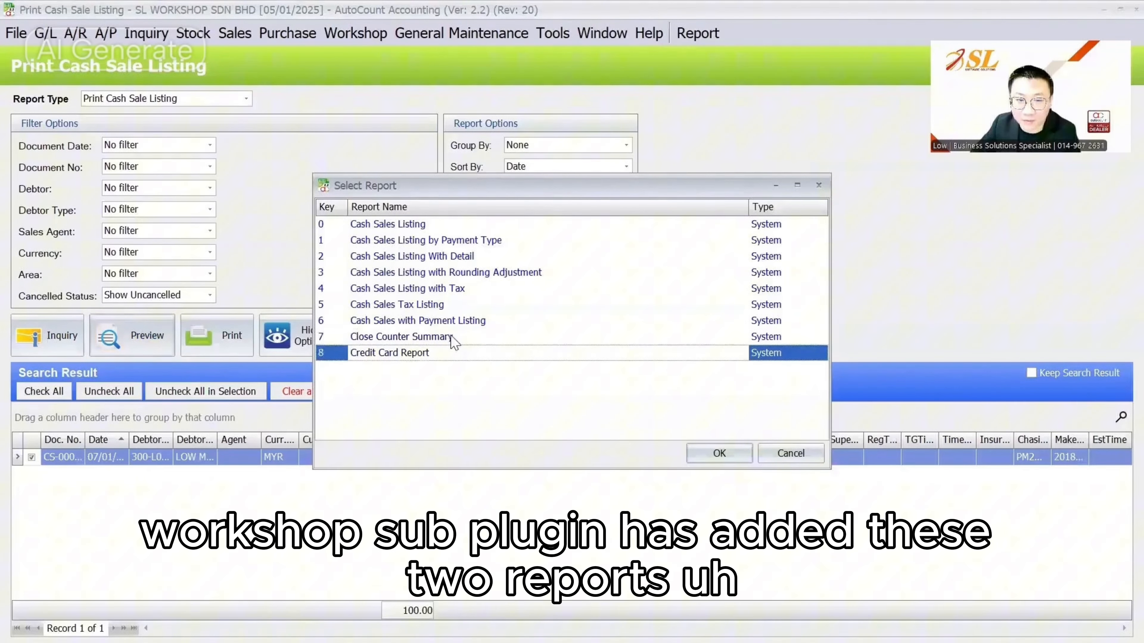
left_click(716, 453)
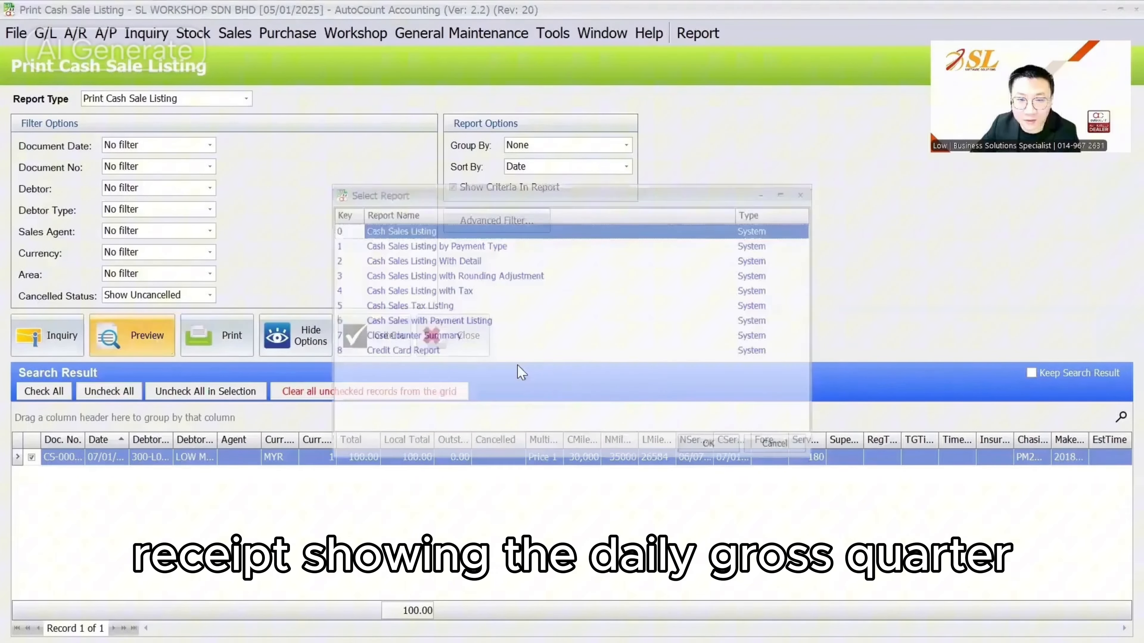
left_click(440, 356)
left_click(698, 452)
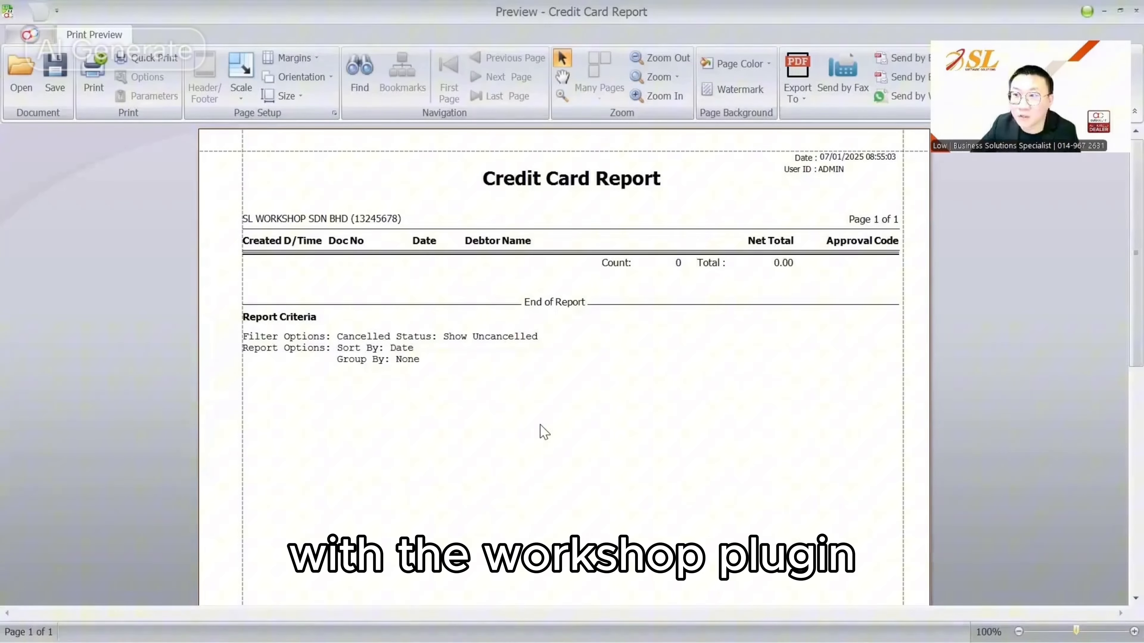
Close the report preview, cash sale listing and Cash Sale window
key("Escape")
key("Escape")
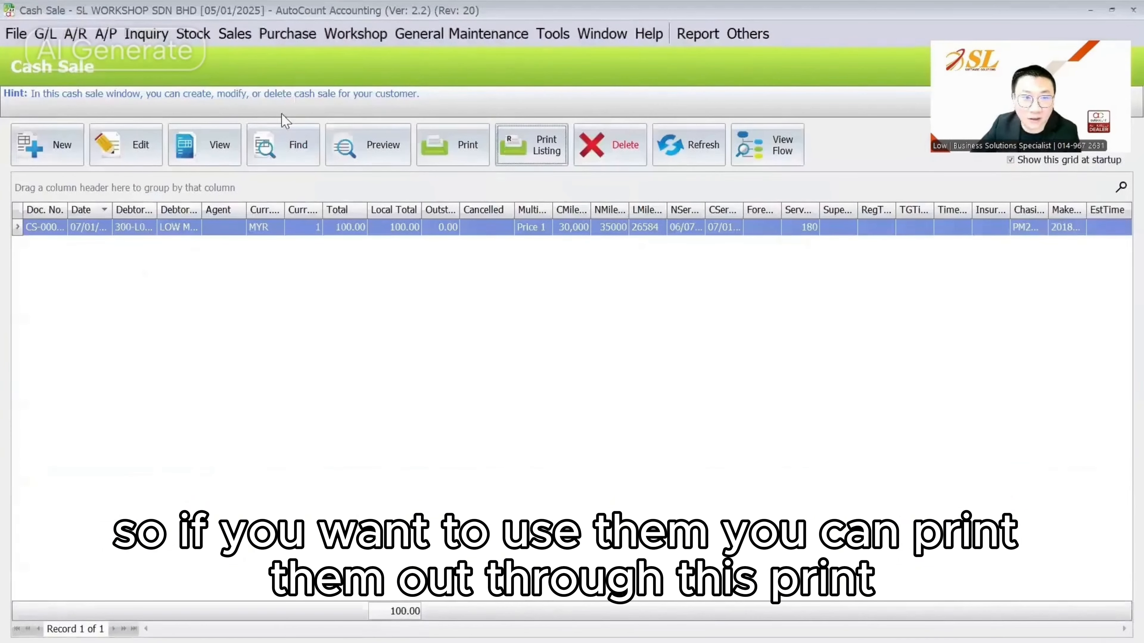
left_click(235, 35)
left_click(730, 108)
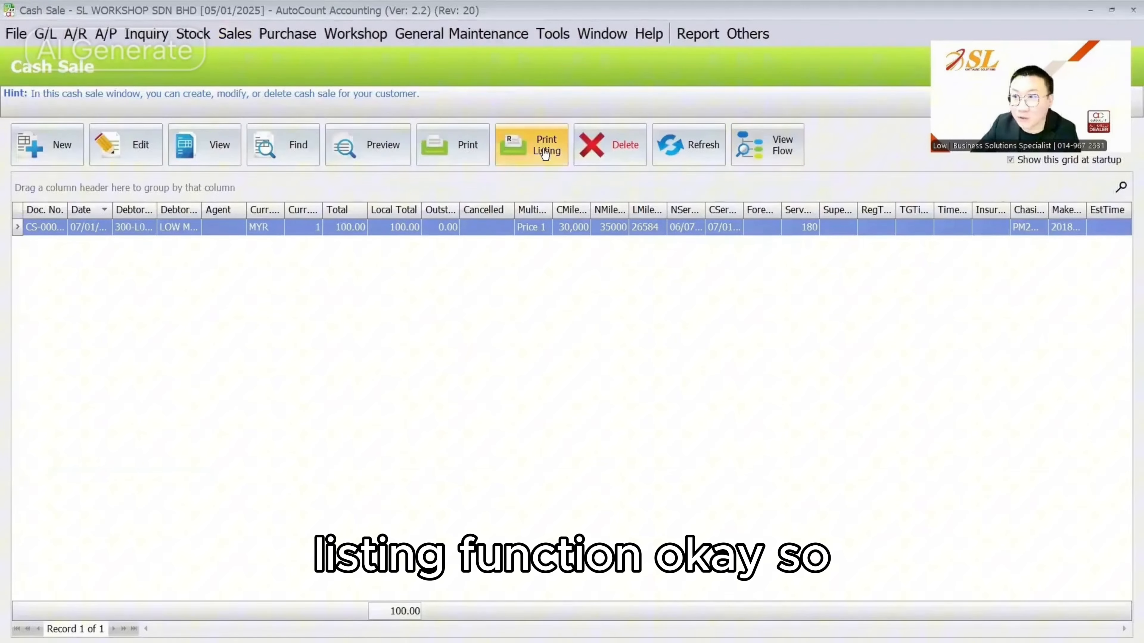
key("Escape")
left_click(146, 33)
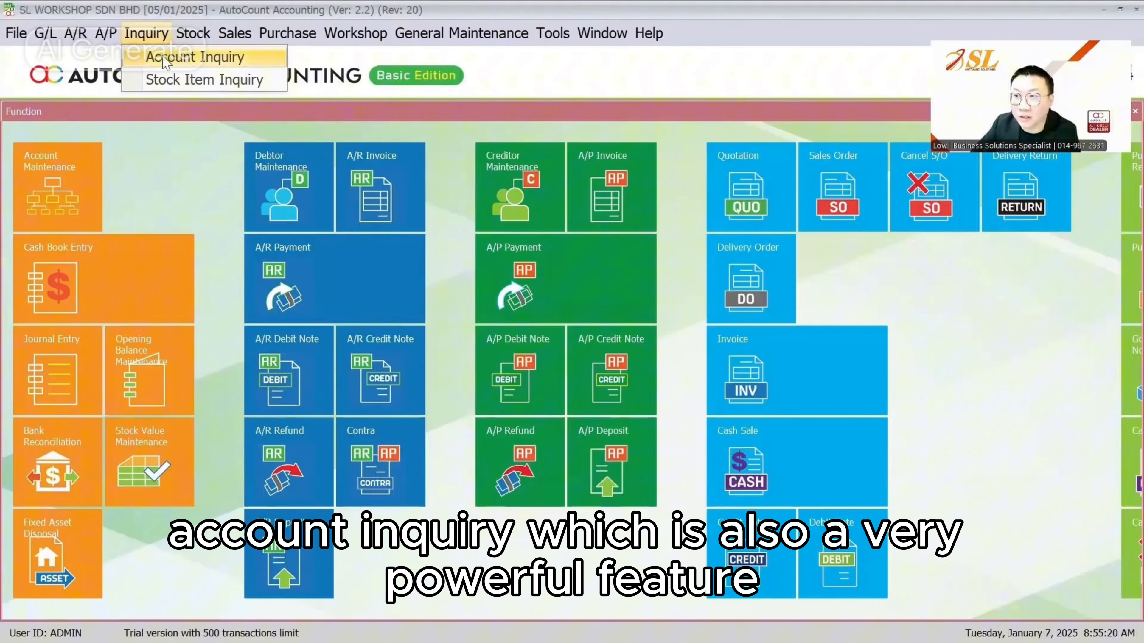
In Account Inquiry, car-search '1234' and load the account for car WYX1234
left_click(167, 58)
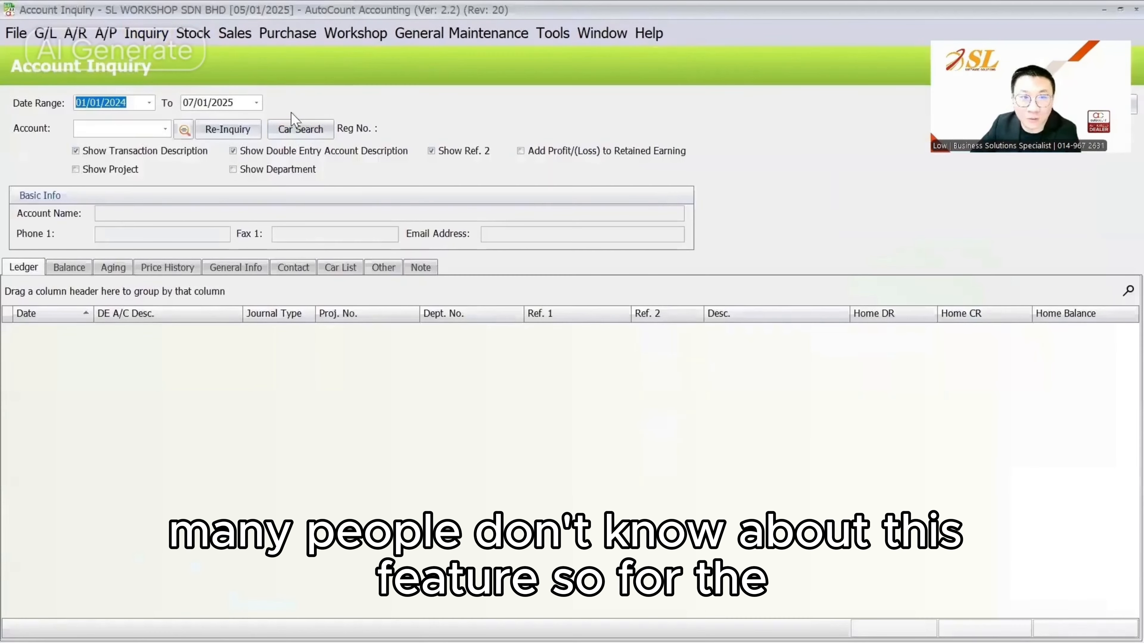
left_click(297, 130)
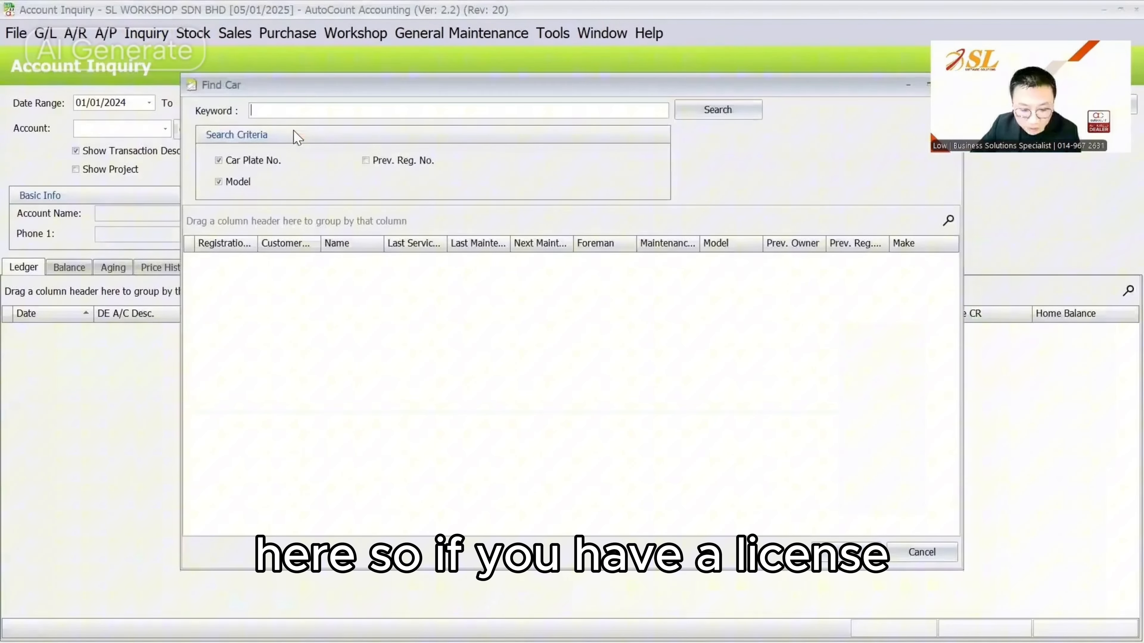
type("1234")
key("Return")
double_click(367, 263)
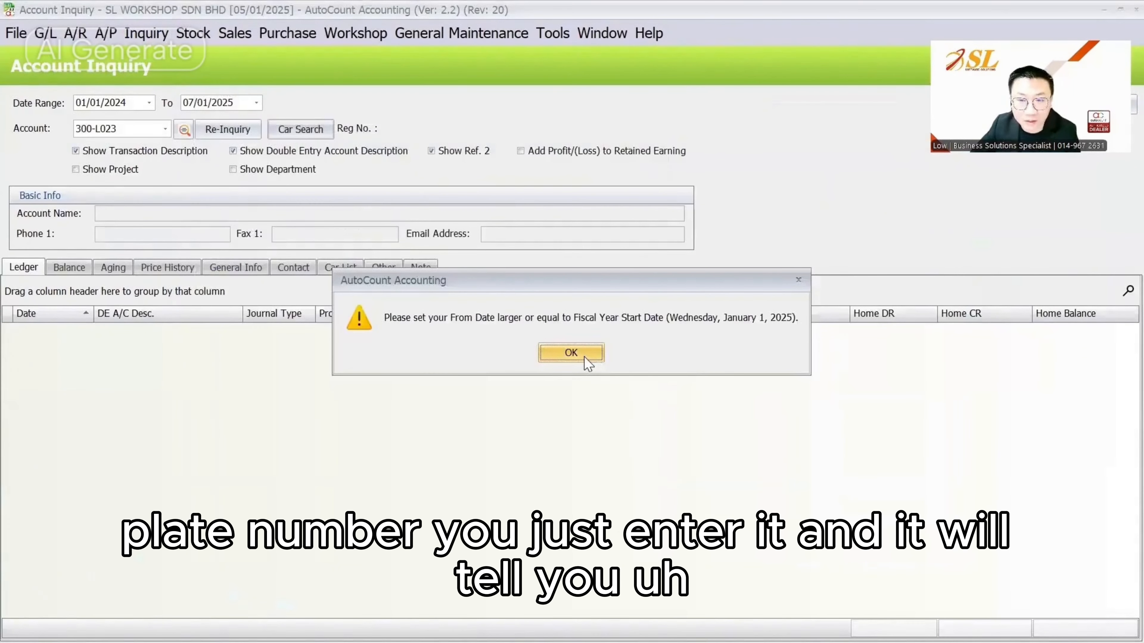
left_click(571, 353)
Set the From Date year to 2025, re-inquire, and review the ledger entries
double_click(115, 103)
type("2")
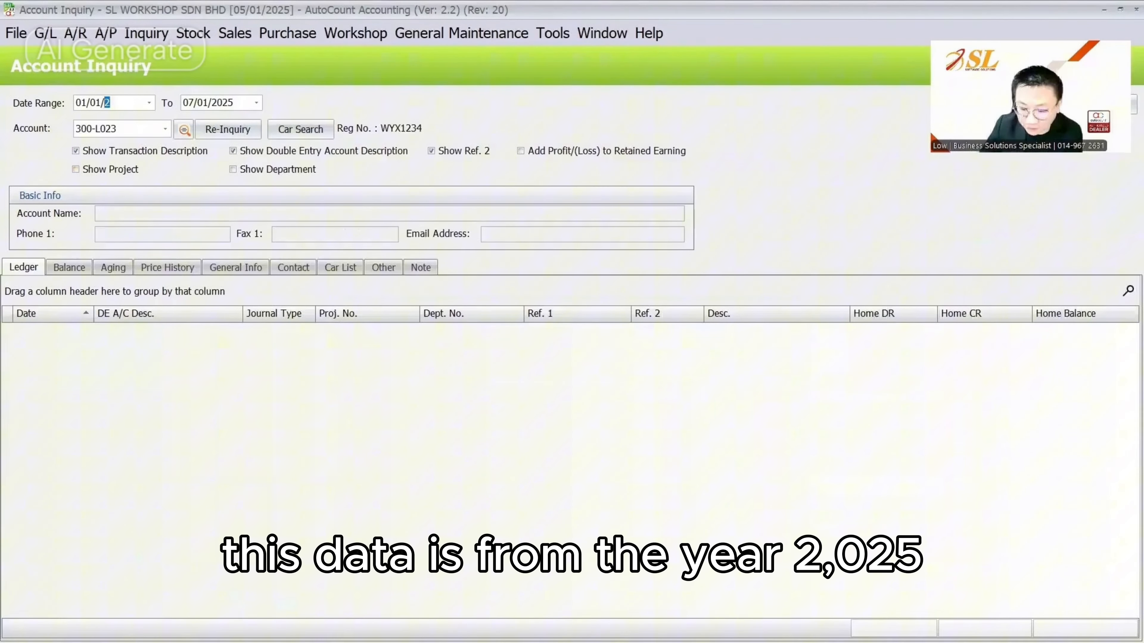
key("Tab")
left_click(246, 128)
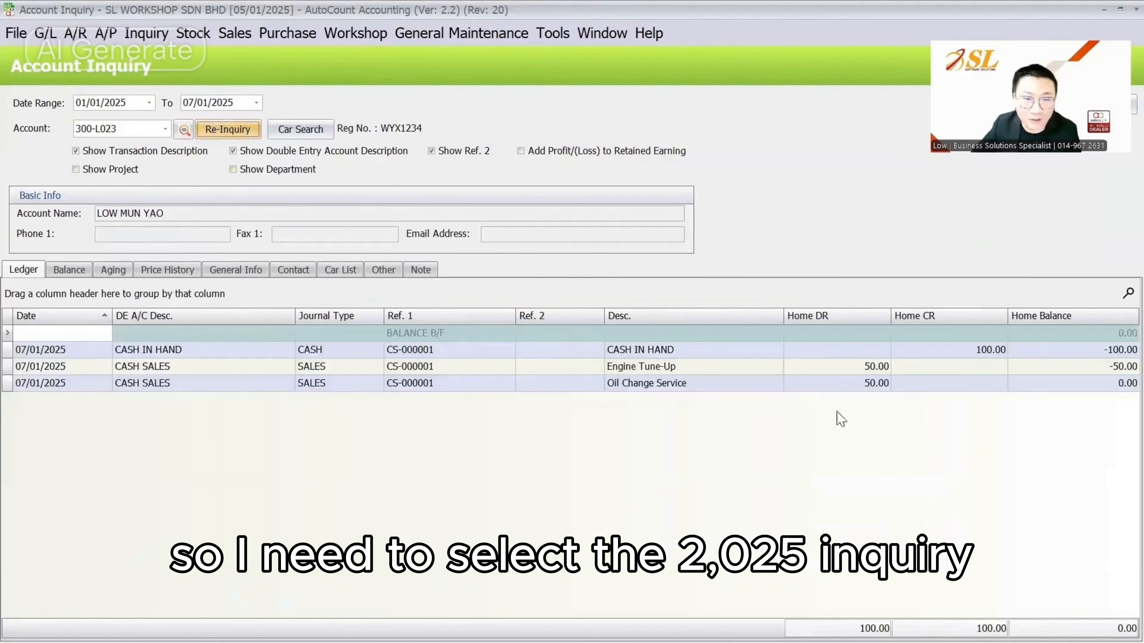
left_click(786, 356)
left_click(855, 367)
left_click(847, 385)
left_click(869, 354)
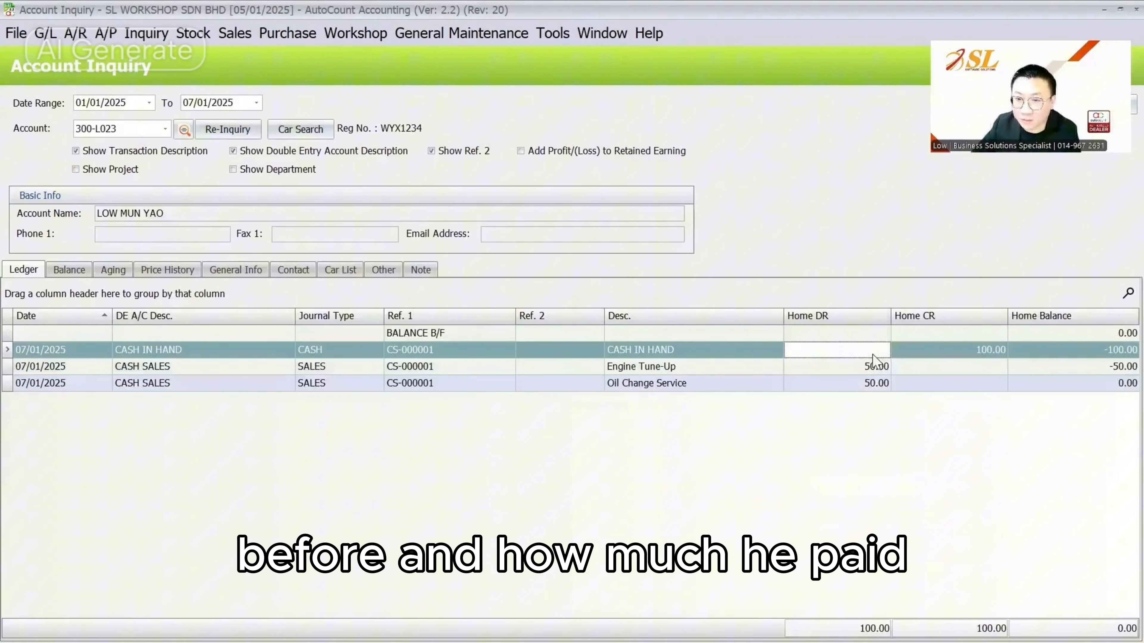
Review the customer's Price History lines for Oil Change Service and Engine Tune-Up
left_click(168, 269)
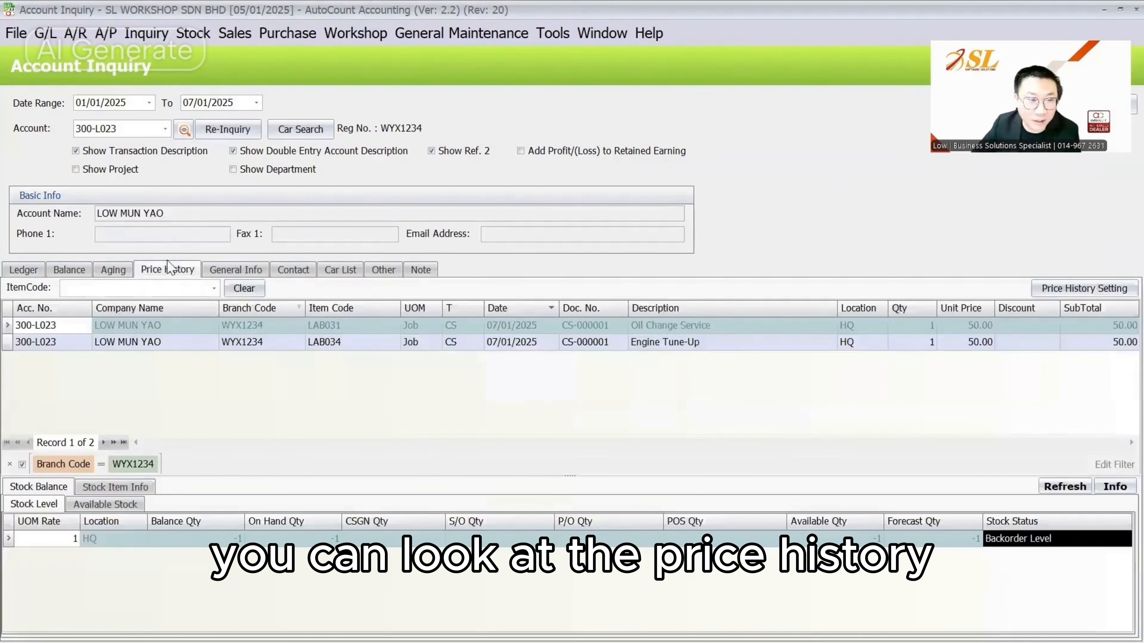
left_click(729, 325)
left_click(729, 342)
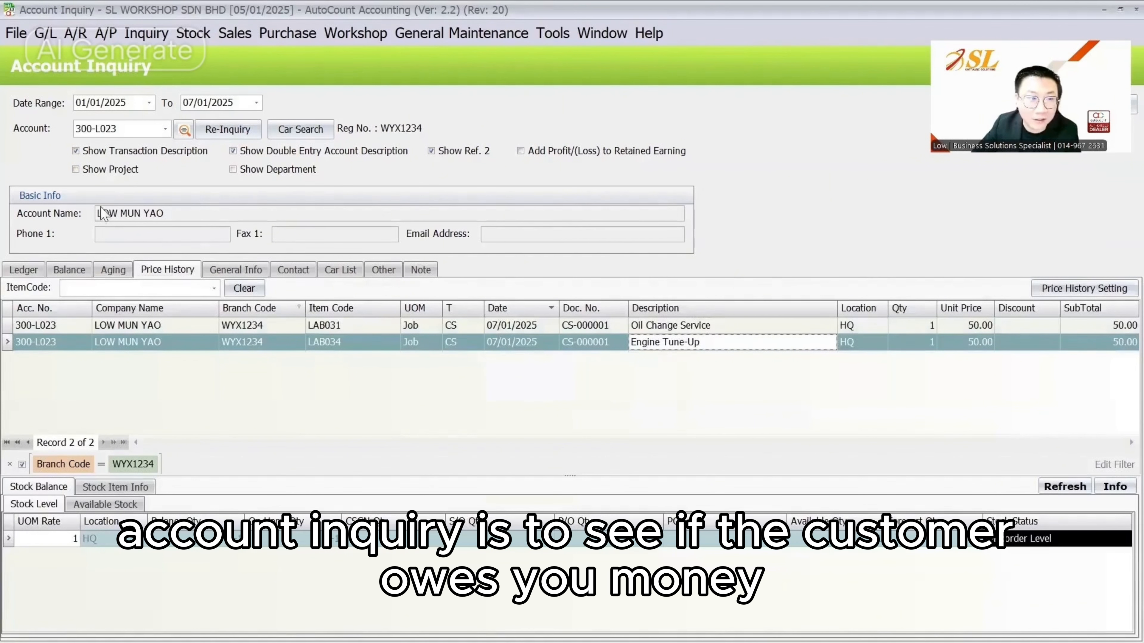
left_click(25, 270)
left_click(1008, 354)
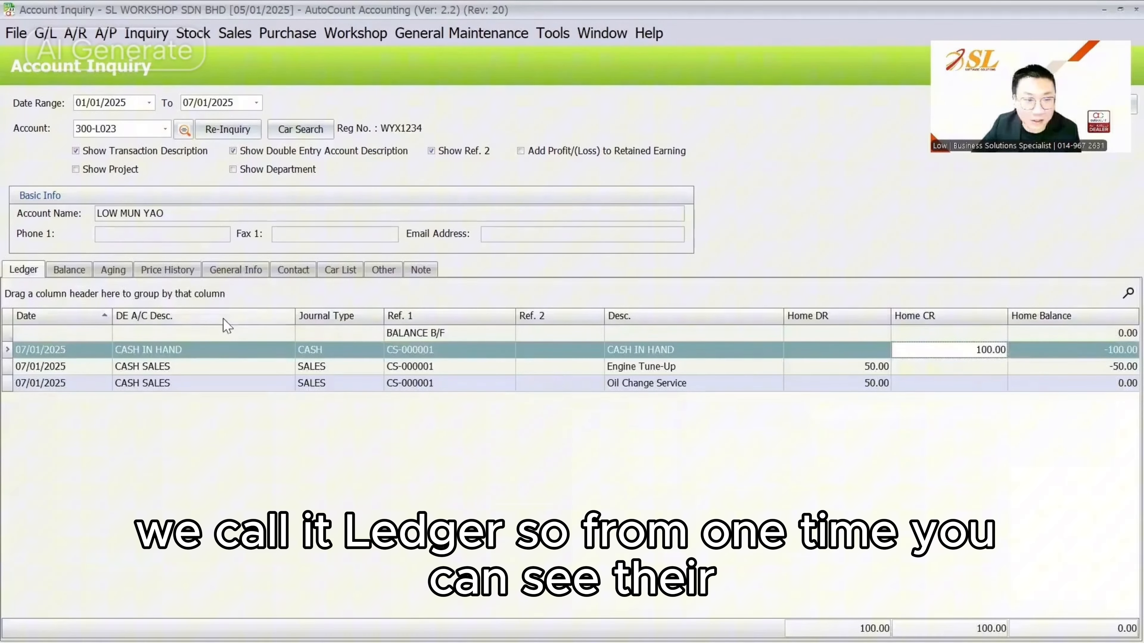
left_click(167, 270)
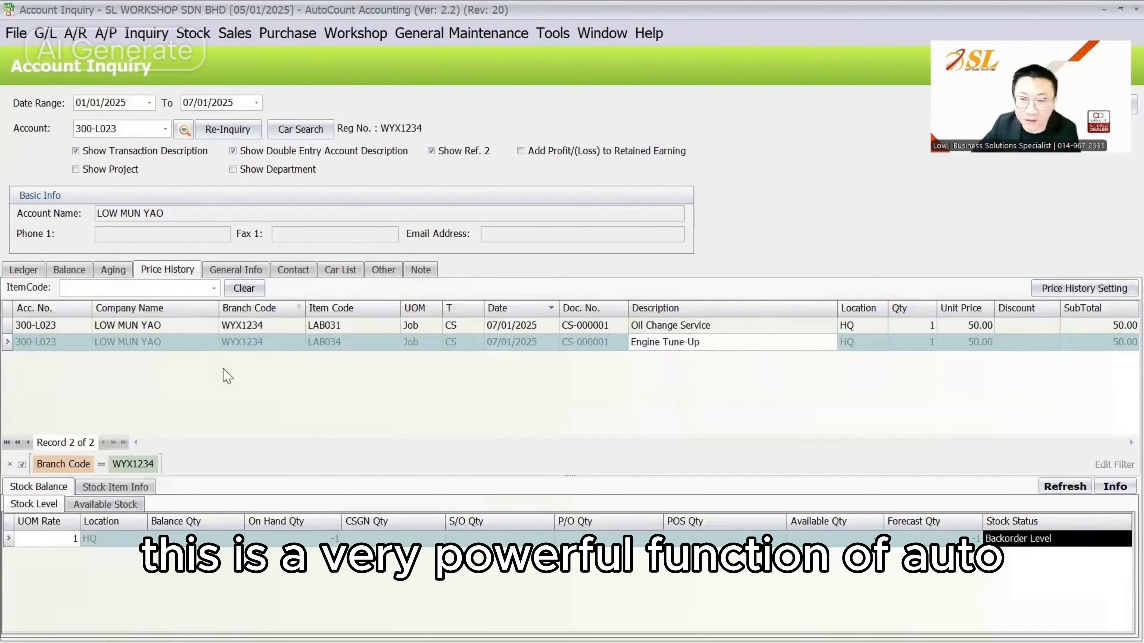
Remove the Branch Code = WYX1234 filter and view the customer's Car List
left_click(9, 464)
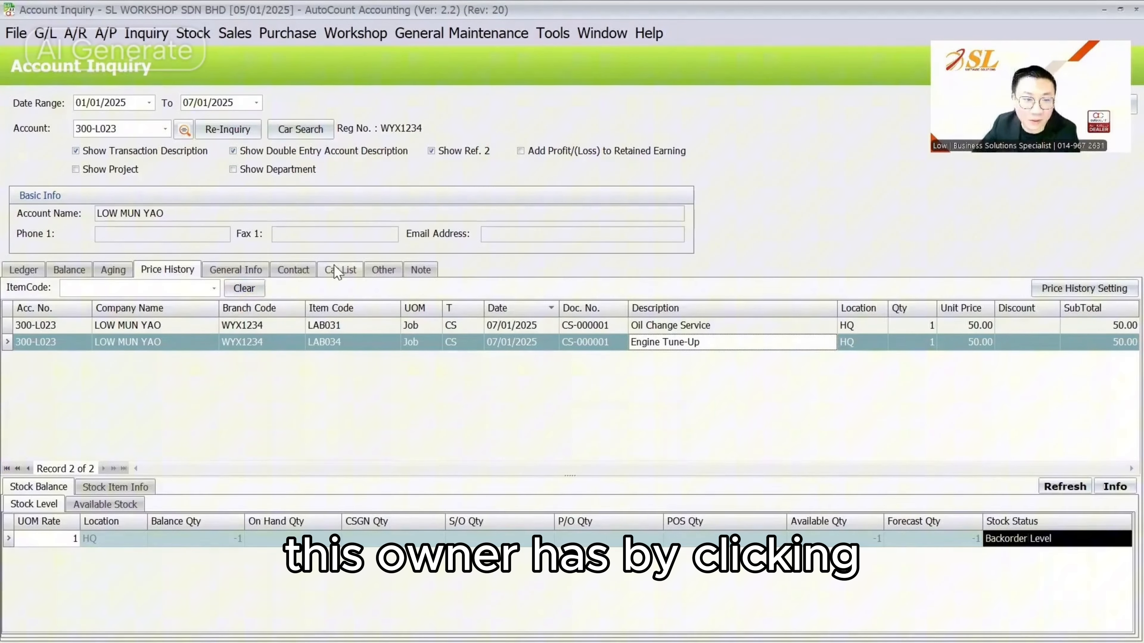
left_click(339, 273)
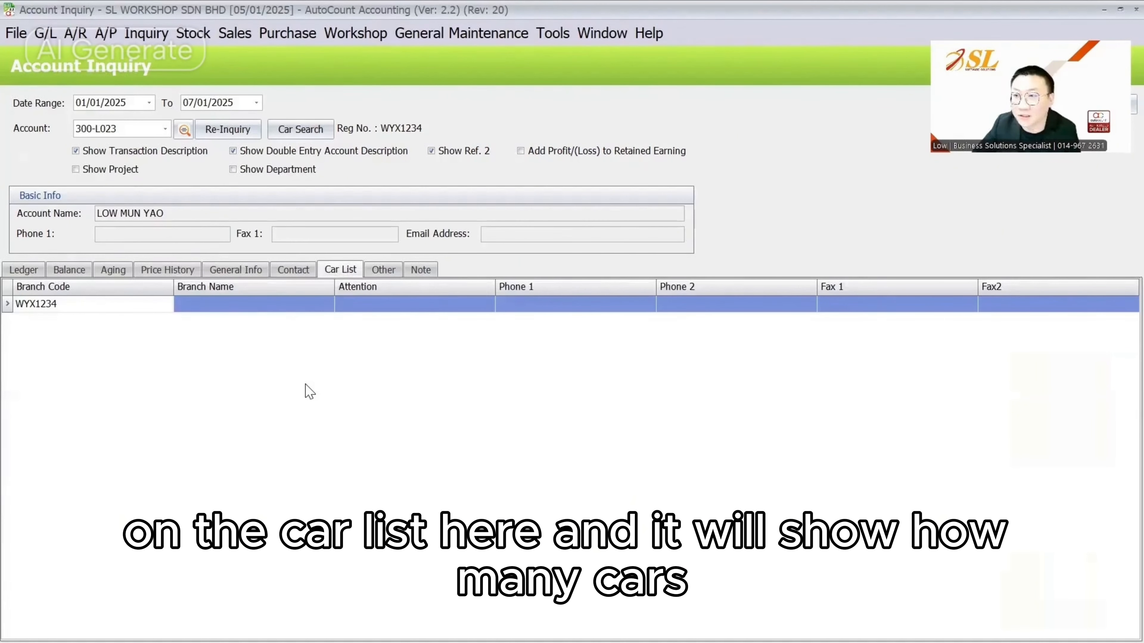
left_click(184, 272)
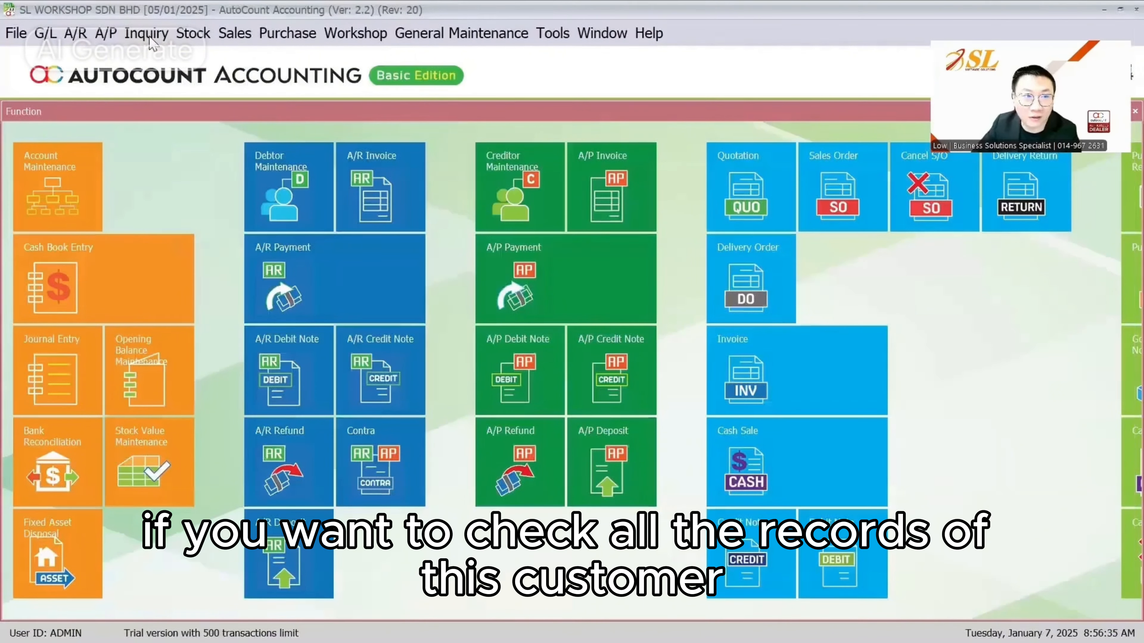
left_click(147, 33)
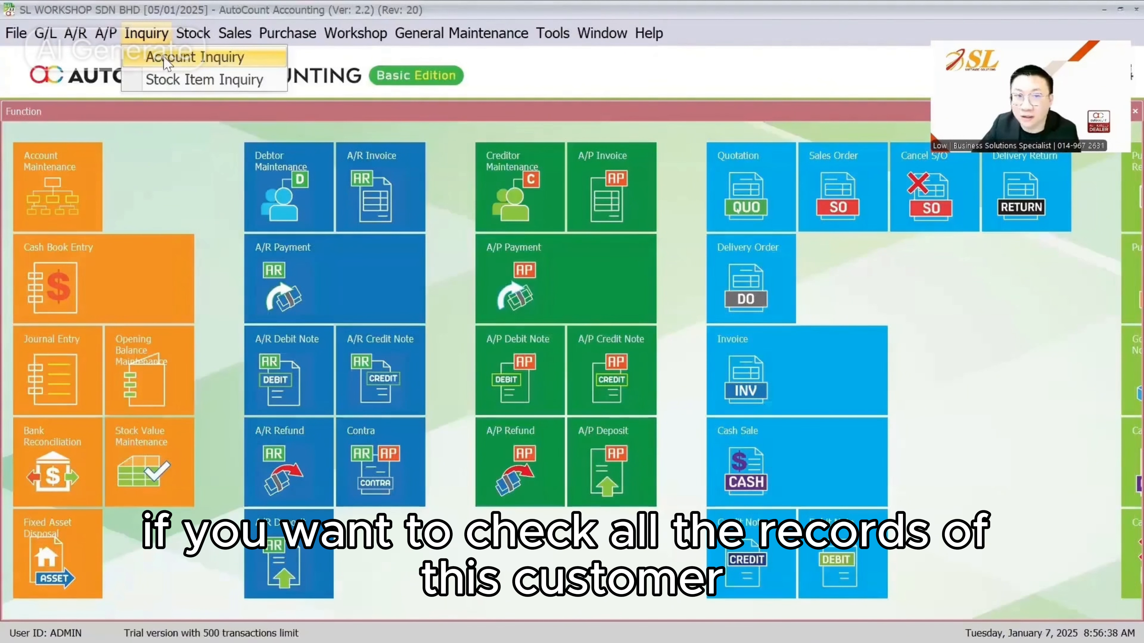
Start a new account inquiry, filter accounts by 'low', begin a car search, then advance the slide
left_click(167, 58)
left_click(165, 129)
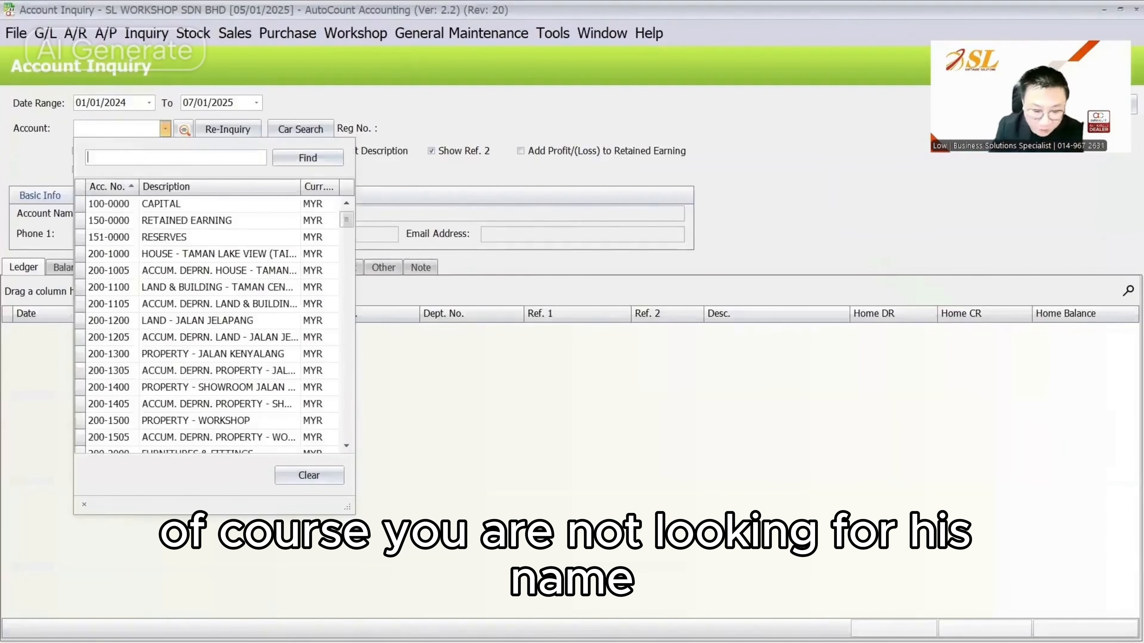
type("low")
left_click(399, 219)
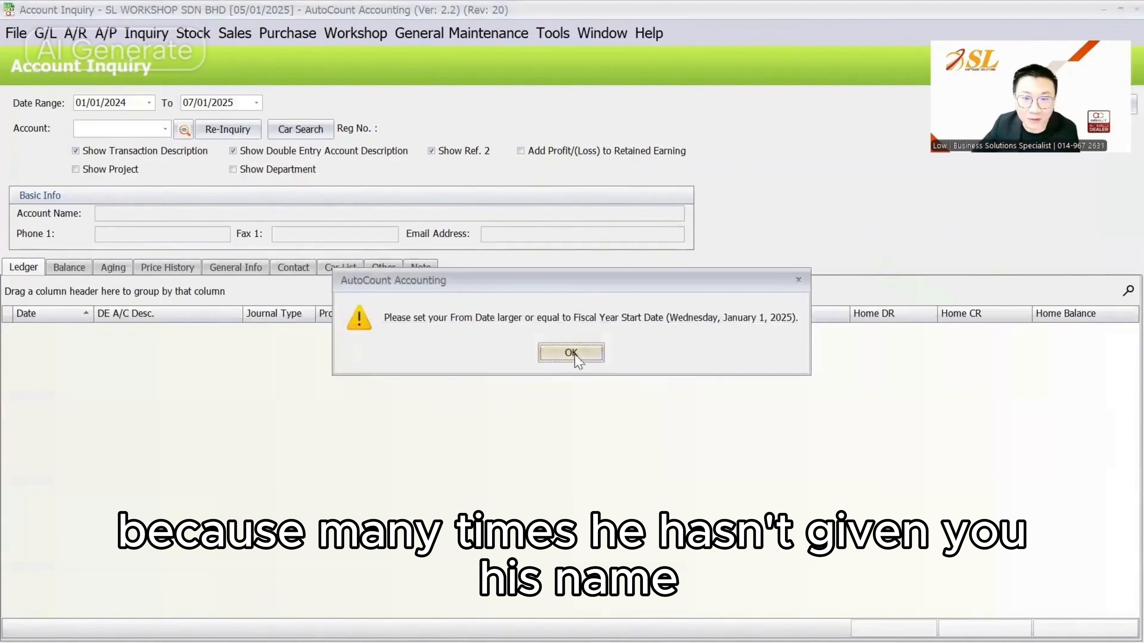
left_click(575, 356)
left_click(301, 129)
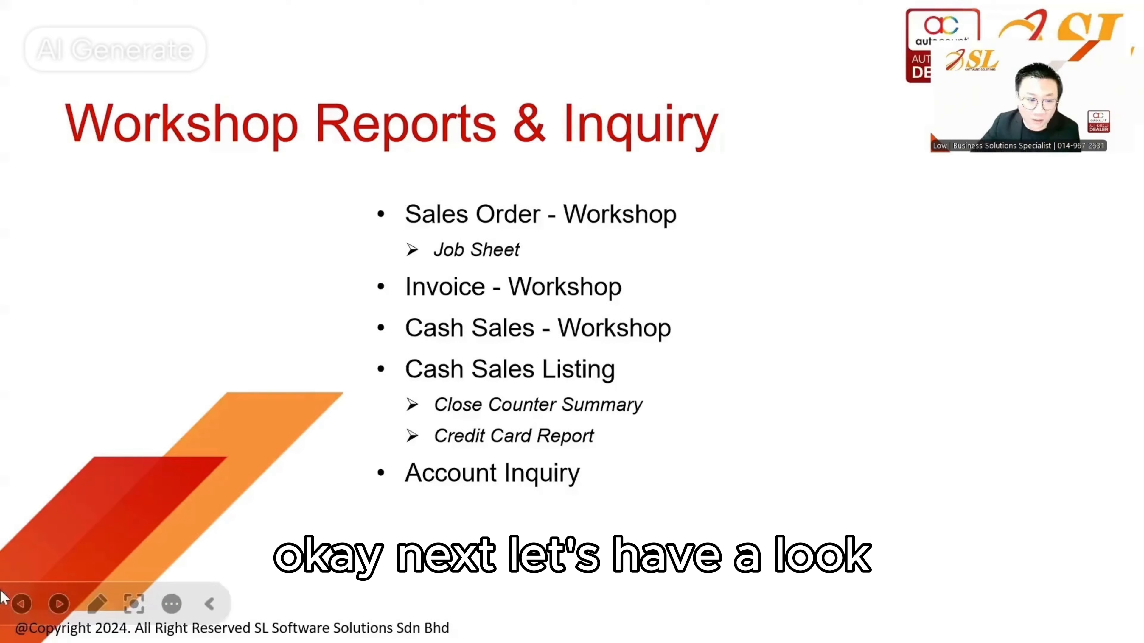
left_click(65, 605)
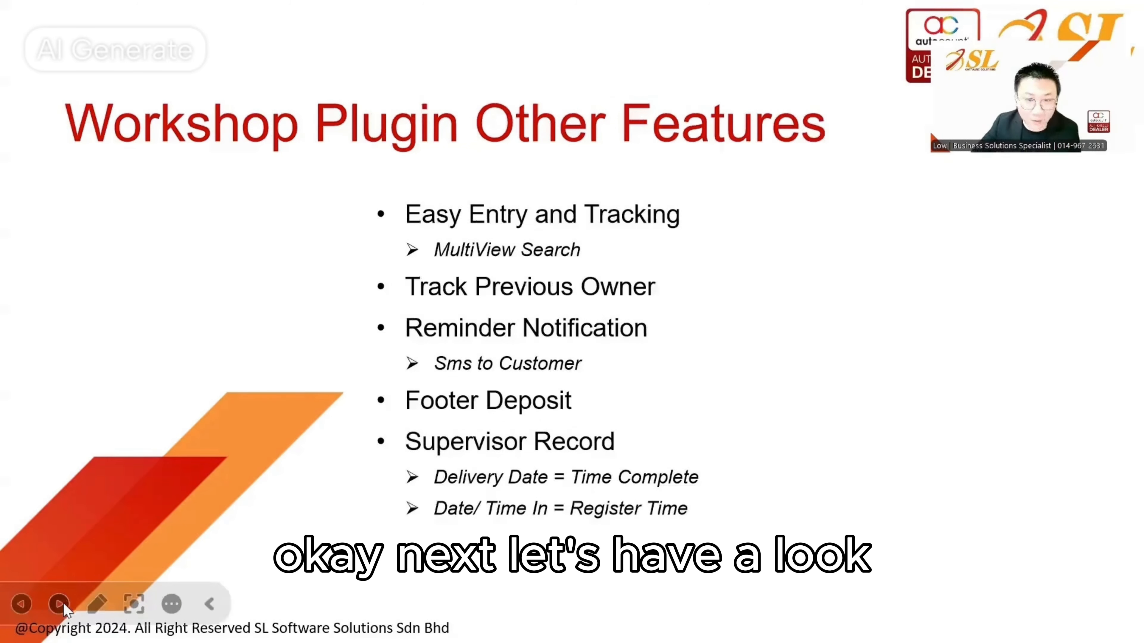
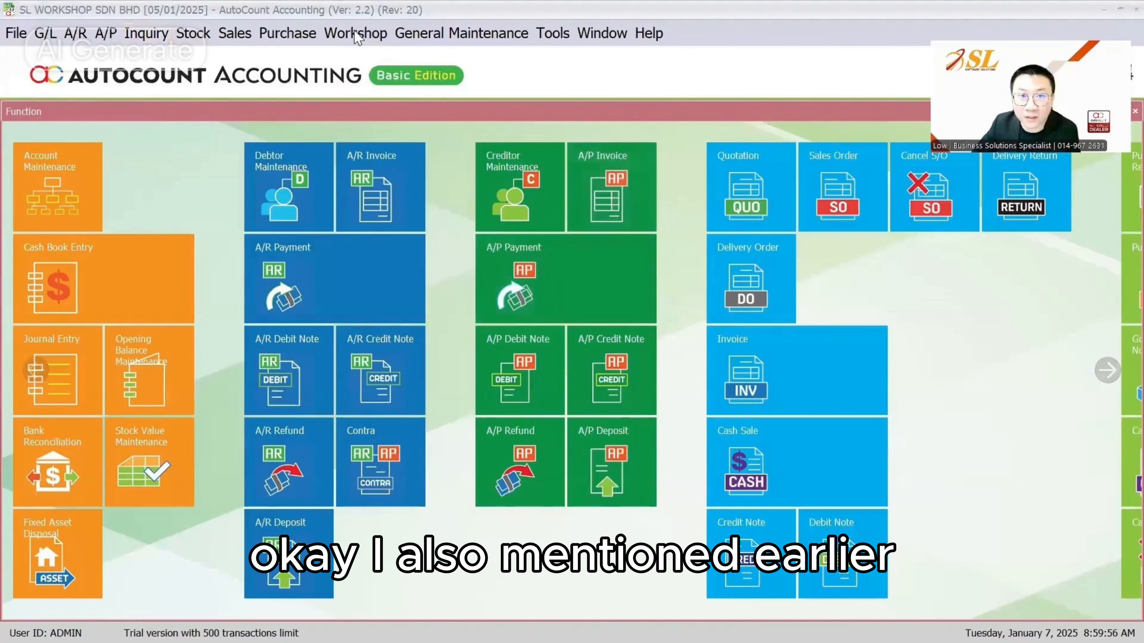
Open the Workshop menu on AutoCount's main function screen
left_click(358, 33)
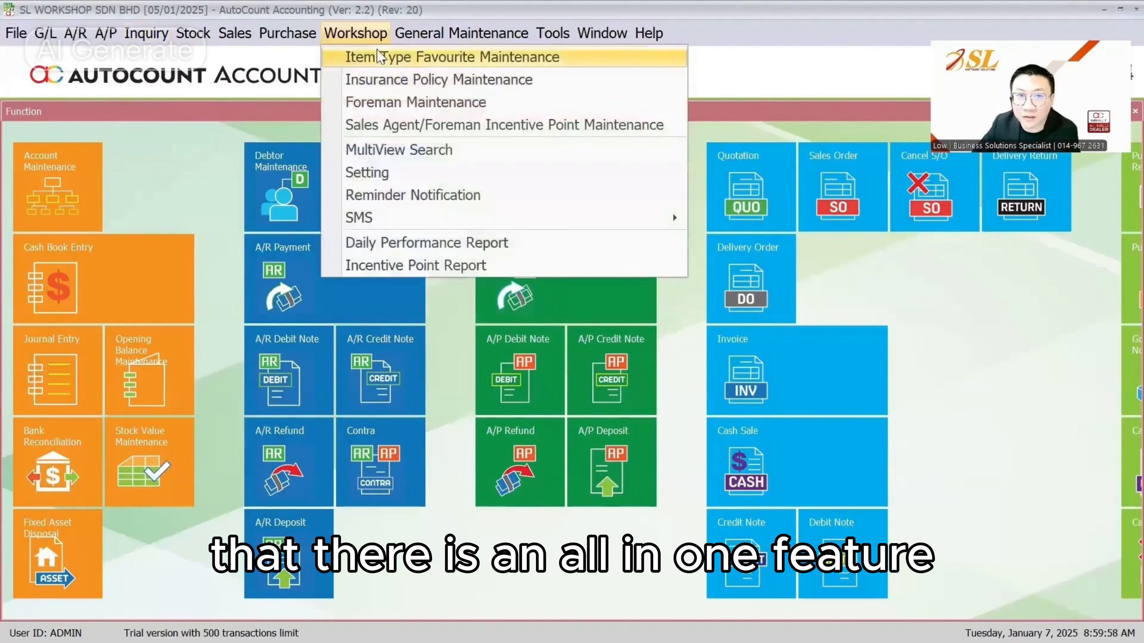
Search MultiView Search for keyword 1234, listing one debtor and two cash-sale service lines
left_click(379, 150)
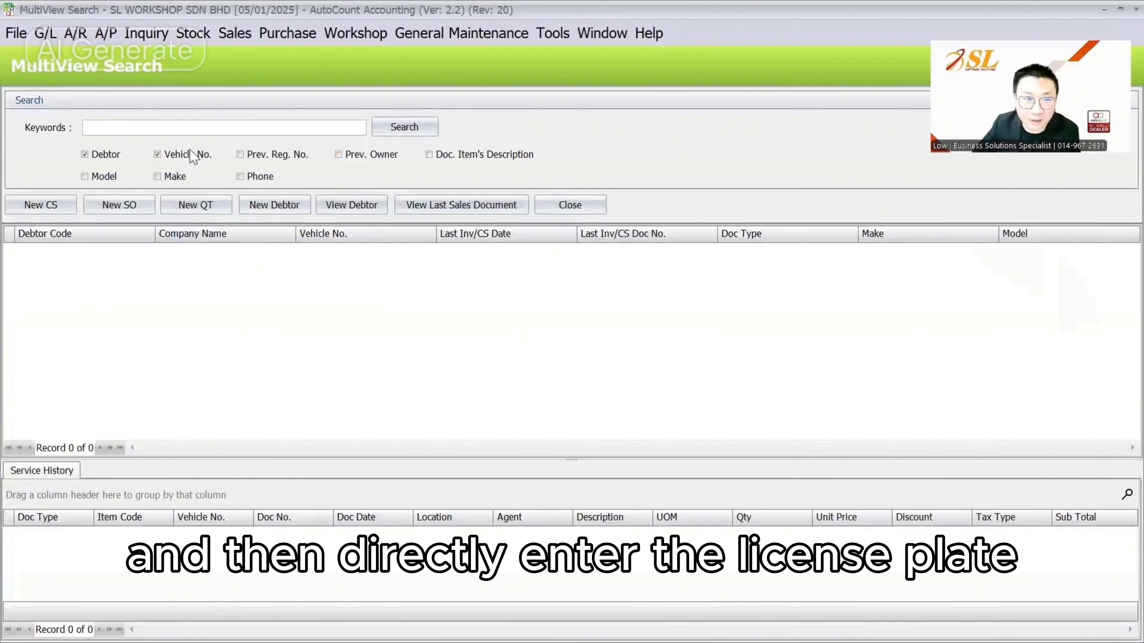
type("1234")
key("Return")
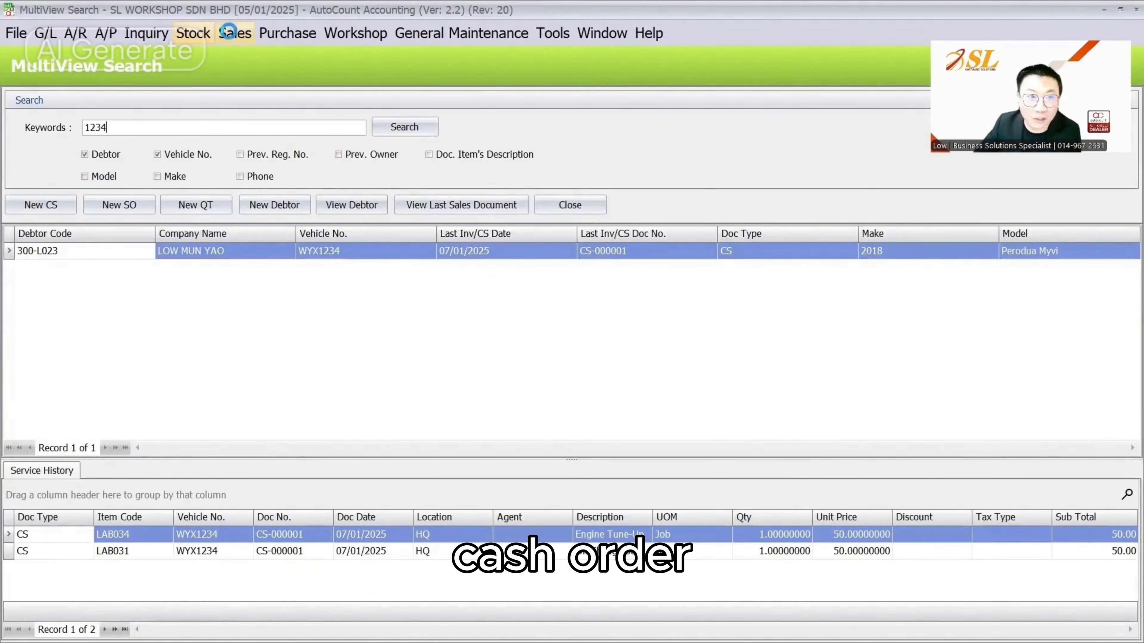
left_click(235, 33)
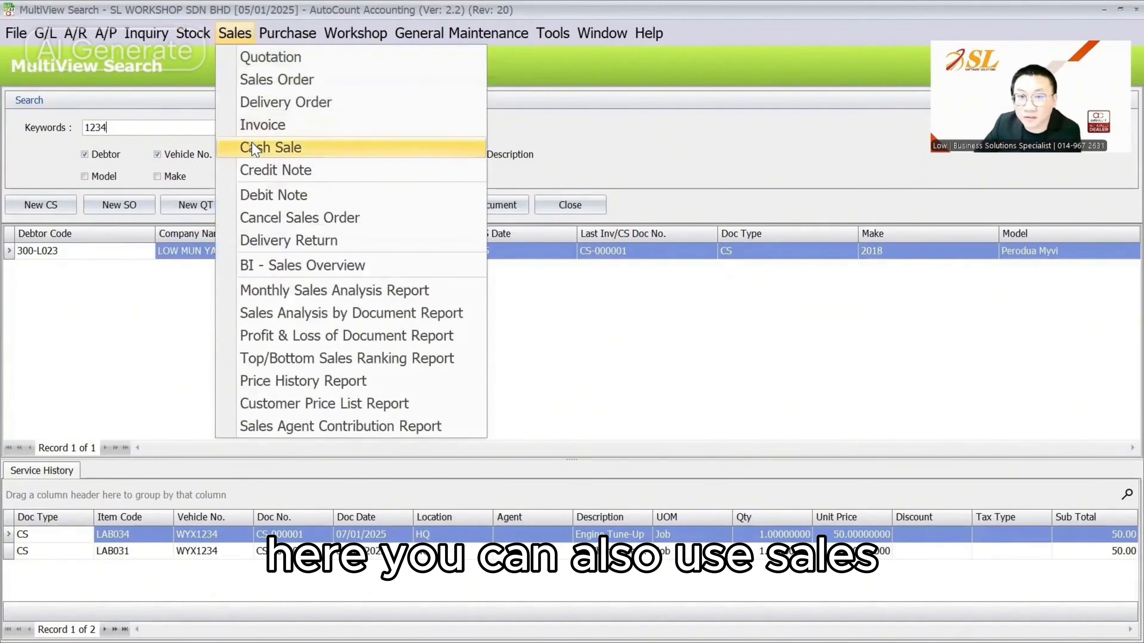
left_click(597, 134)
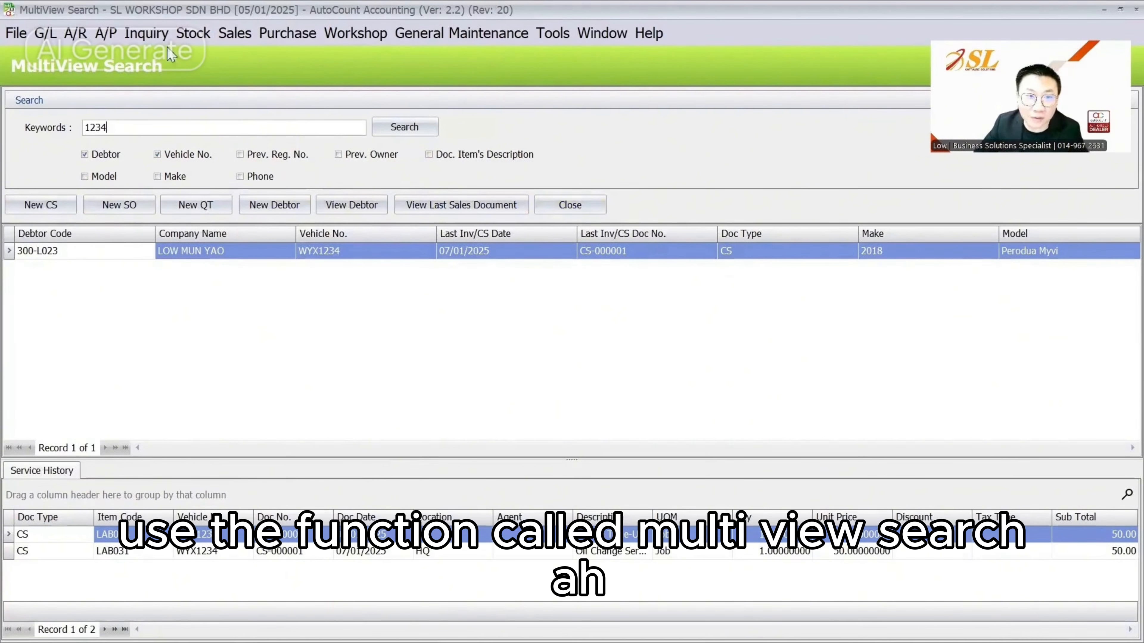
left_click(355, 33)
left_click(370, 153)
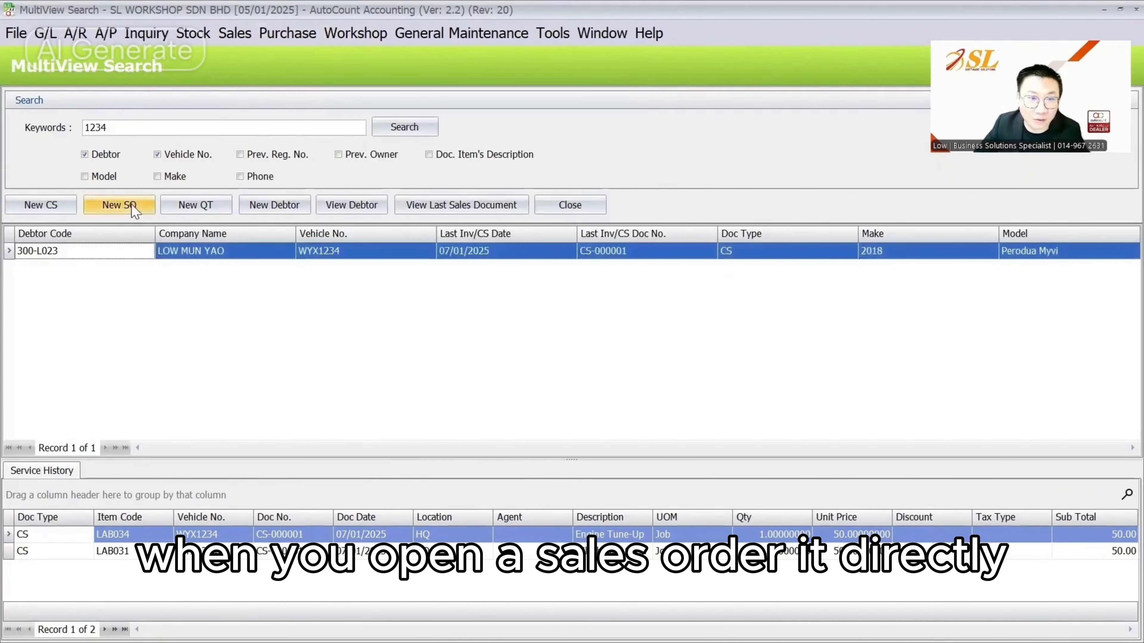
left_click(144, 208)
left_click(401, 198)
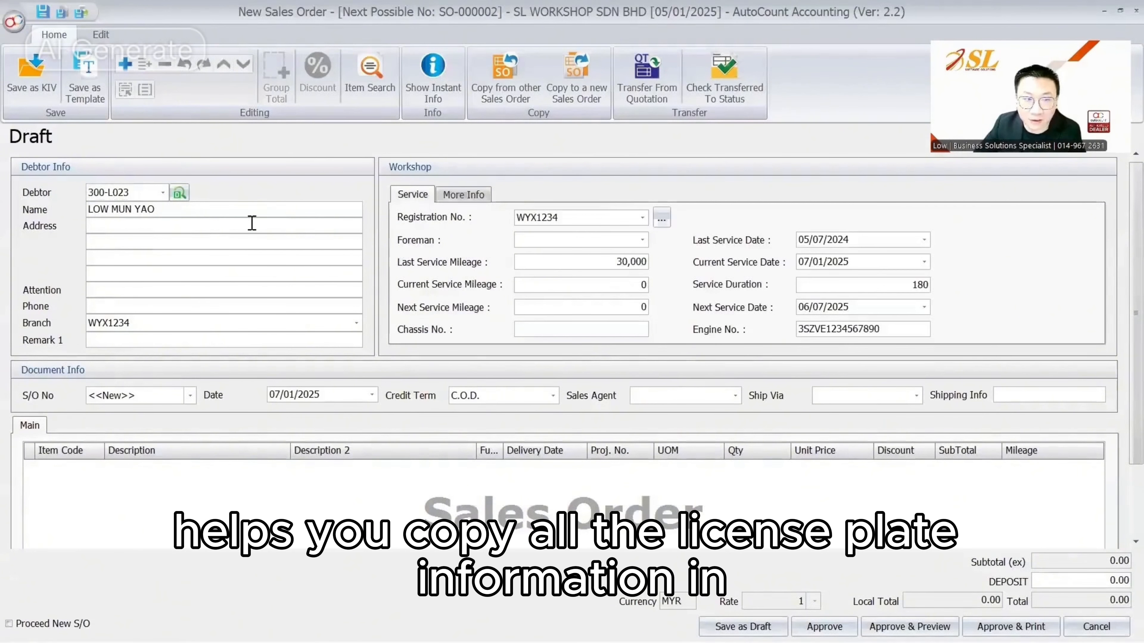
left_click(252, 205)
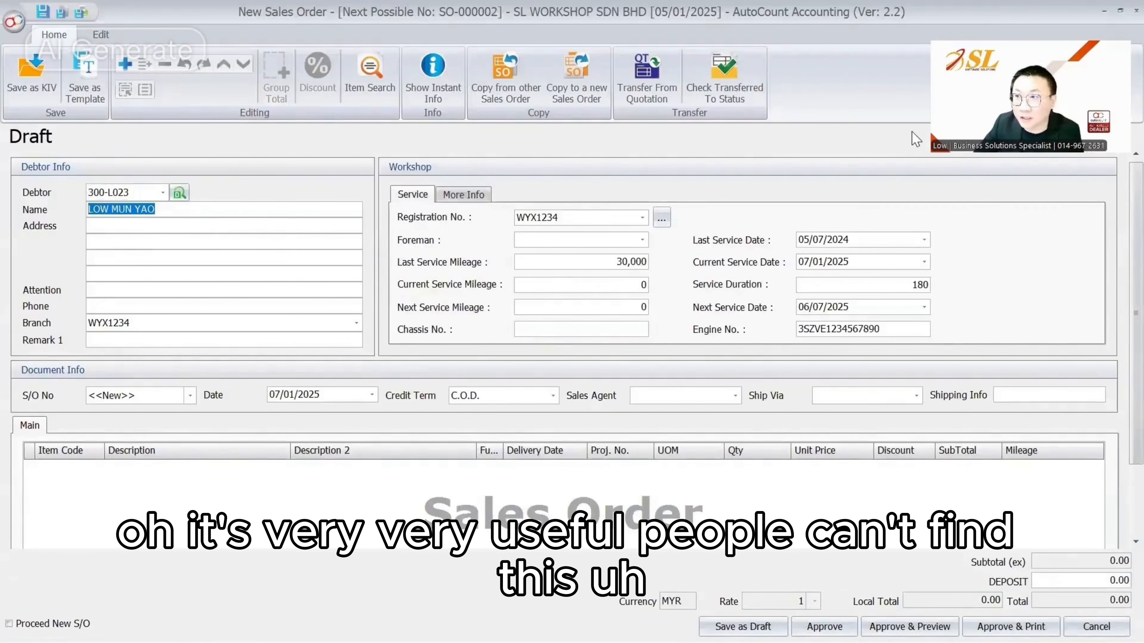
left_click(1135, 10)
left_click(565, 354)
left_click_drag(240, 126, 3, 133)
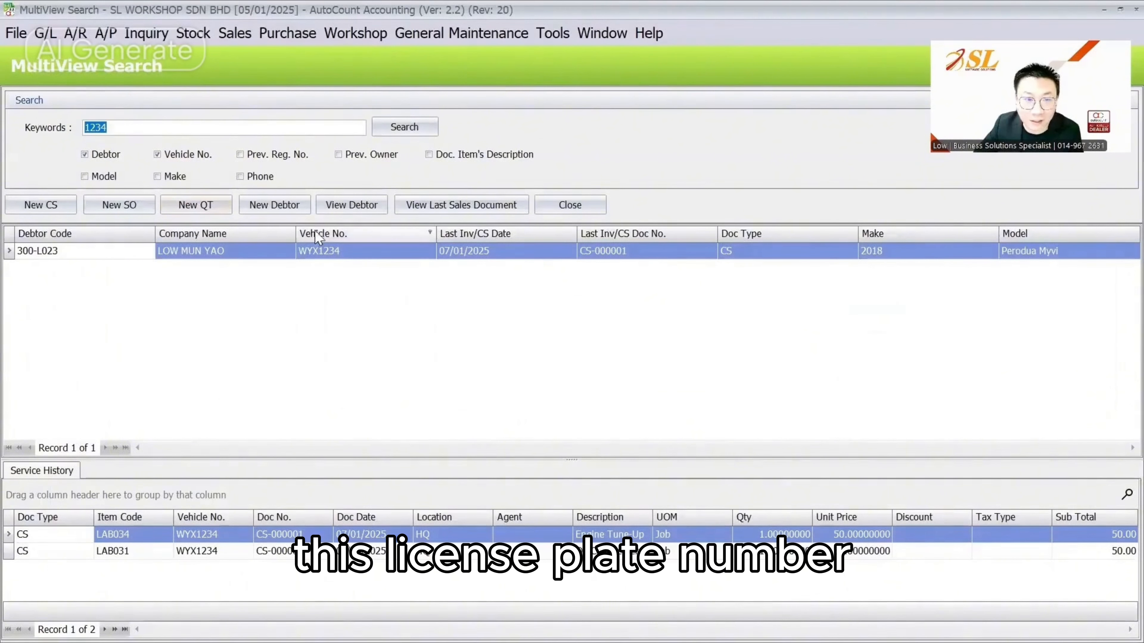
left_click(280, 208)
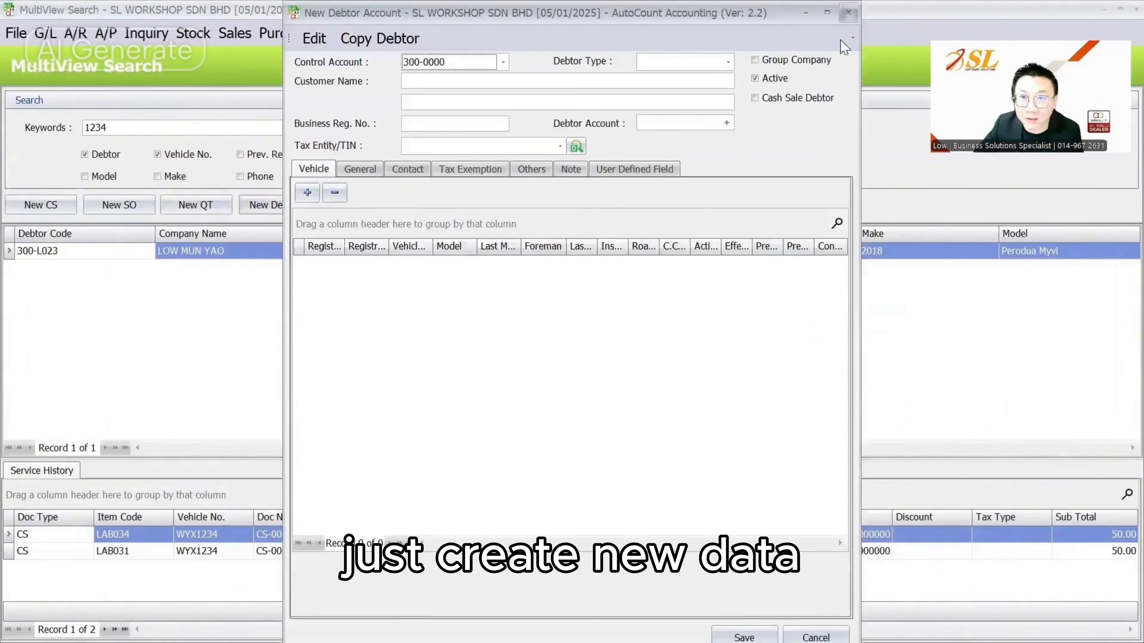
left_click(848, 12)
left_click(366, 204)
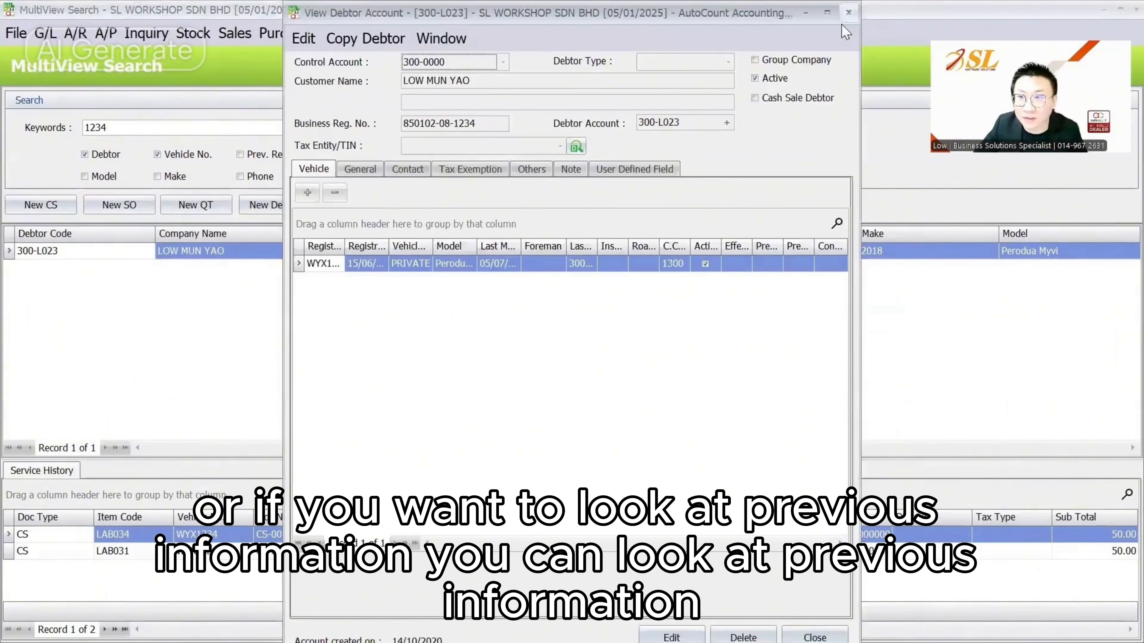
left_click(849, 12)
left_click(373, 36)
left_click(372, 35)
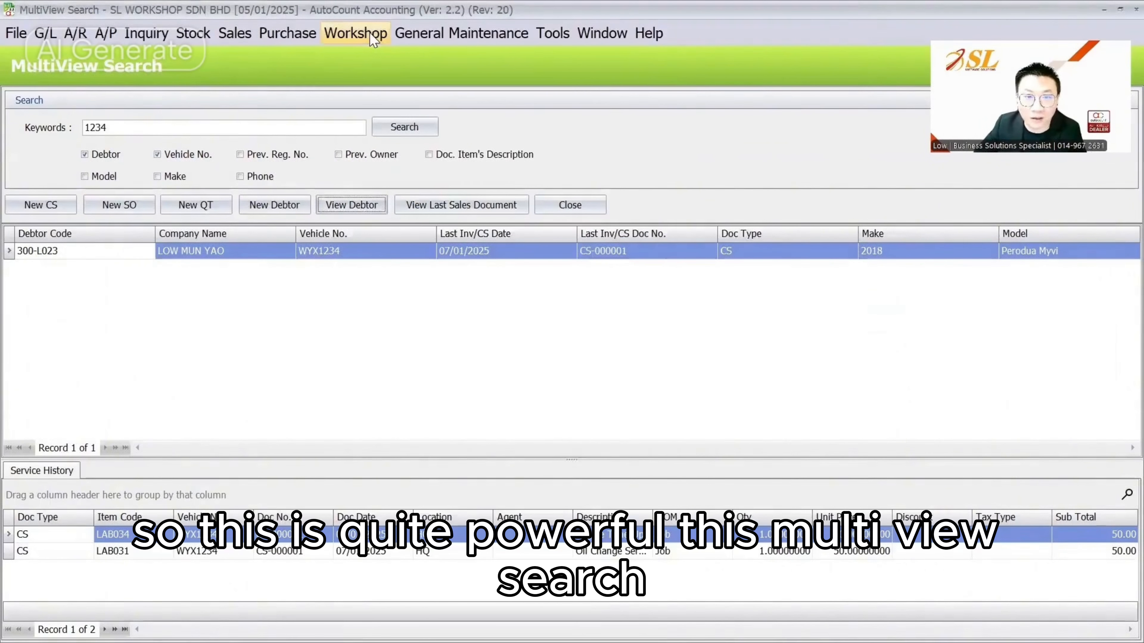
left_click(372, 35)
left_click(395, 362)
left_click(478, 209)
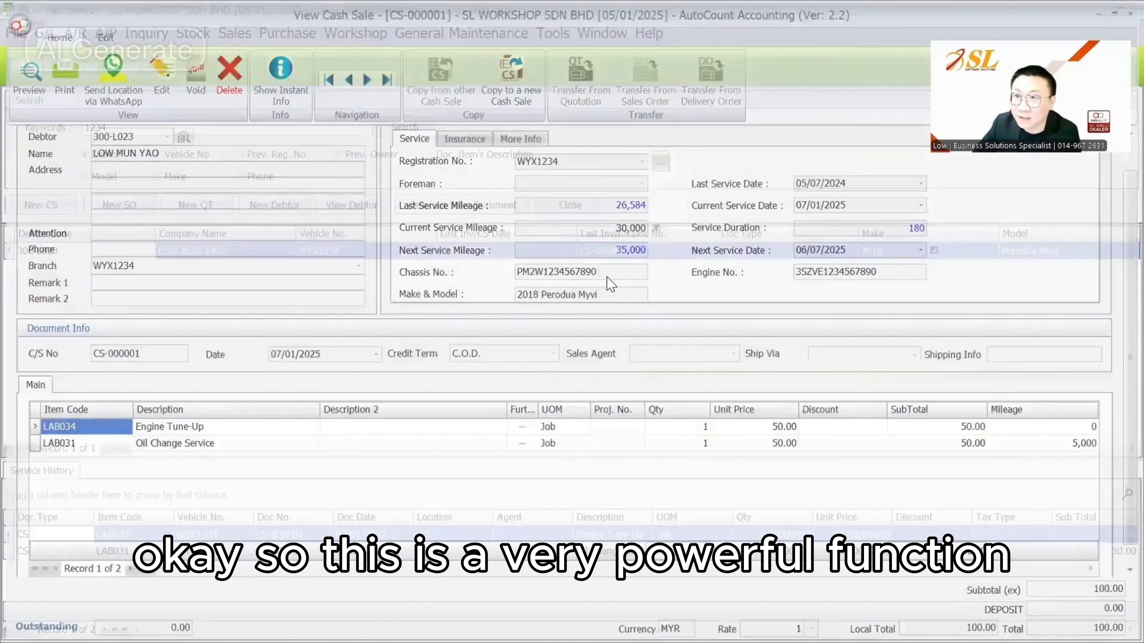
key("Escape")
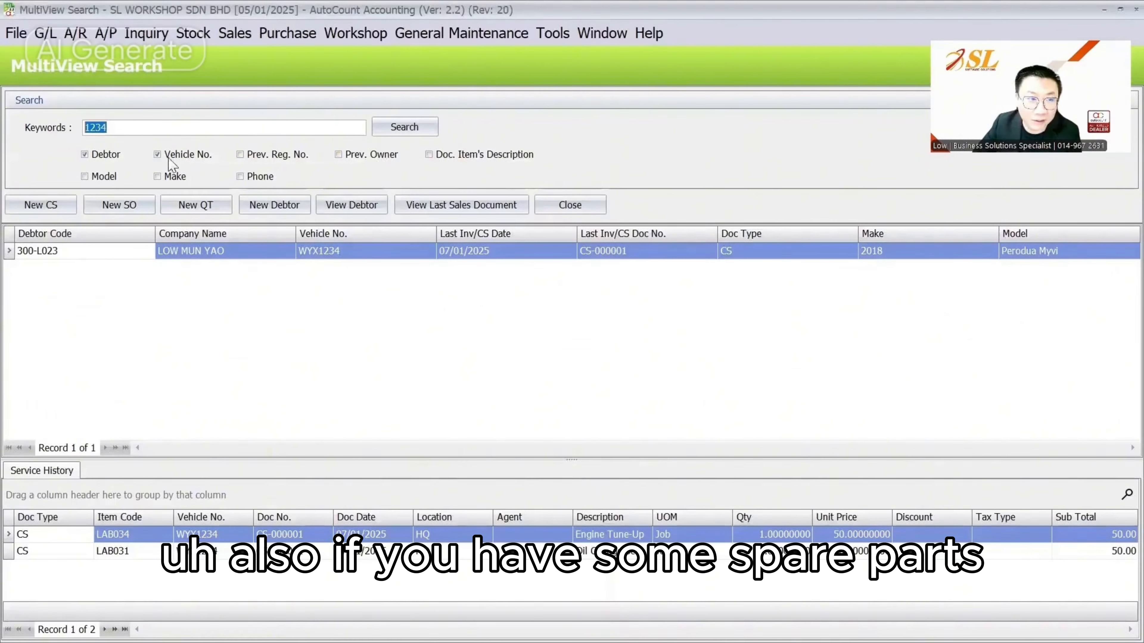
Delete the 1234 keyword and switch criteria from Debtor and Vehicle No. to Model, Make and Item Description
left_click(173, 155)
left_click(95, 156)
double_click(129, 127)
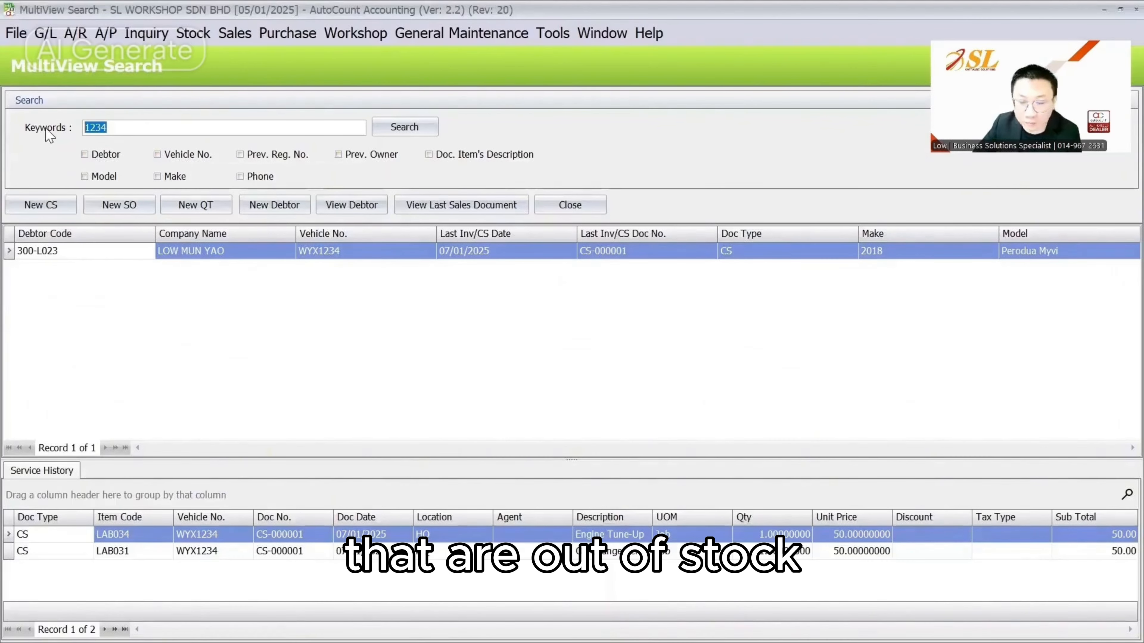
key("BackSpace")
left_click(96, 177)
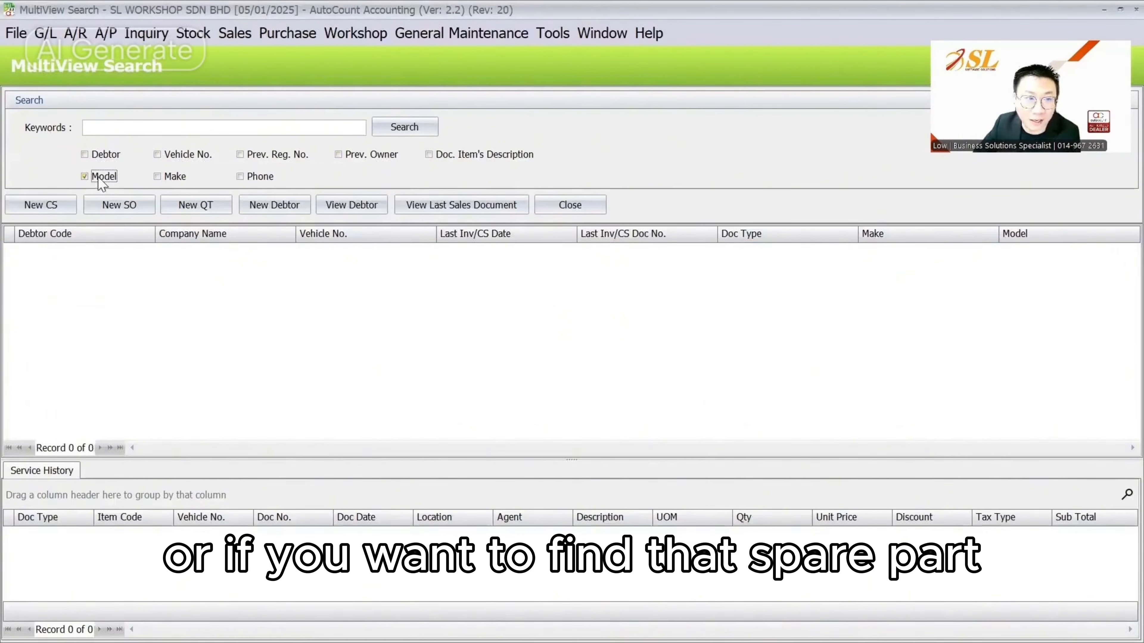
left_click(164, 177)
left_click(430, 155)
left_click(223, 128)
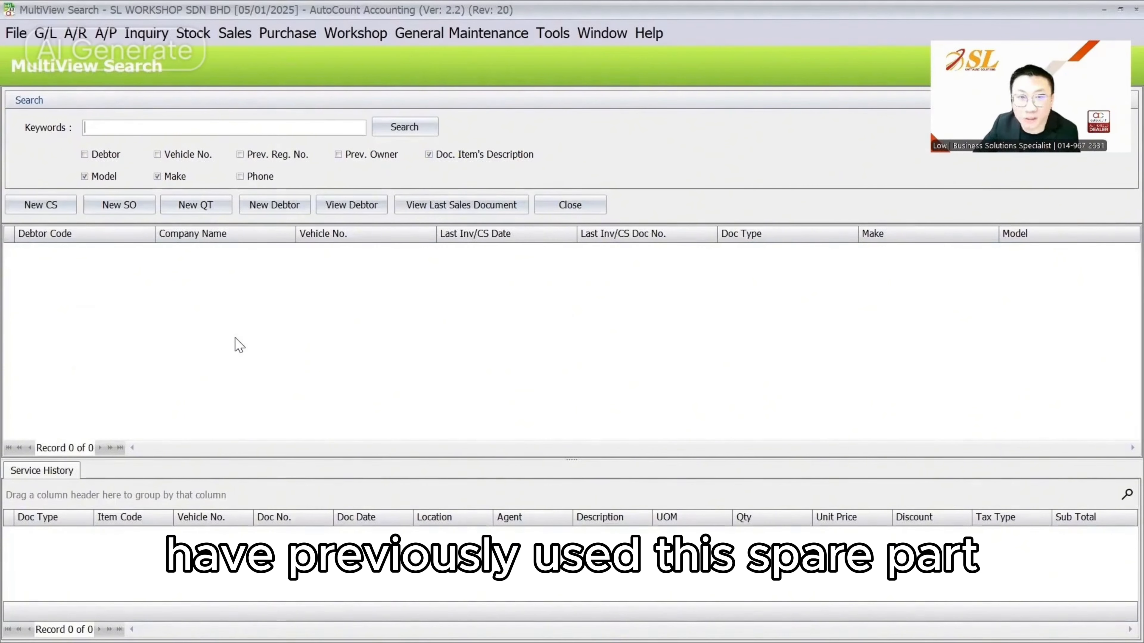
Untick Model, Make and Item Description, and retick Debtor and Vehicle No
left_click(177, 178)
left_click(105, 178)
key("shift+Tab")
key("space")
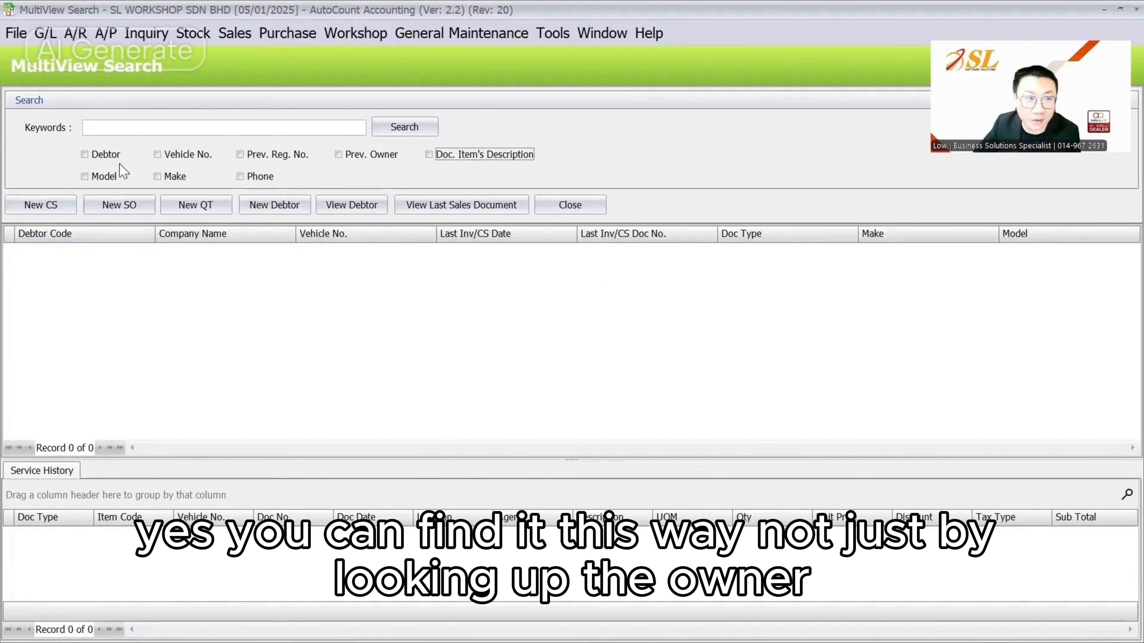
left_click(107, 155)
left_click(181, 155)
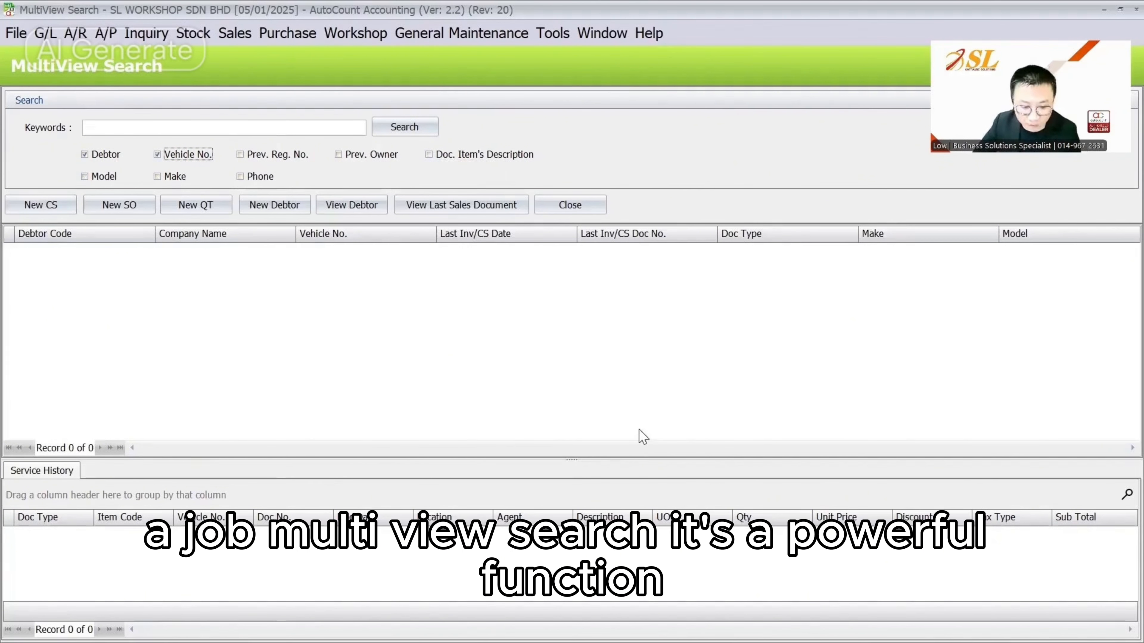
Present the 'Workshop Plugin Other Features' slide in WPS, then return to AutoCount
key("super")
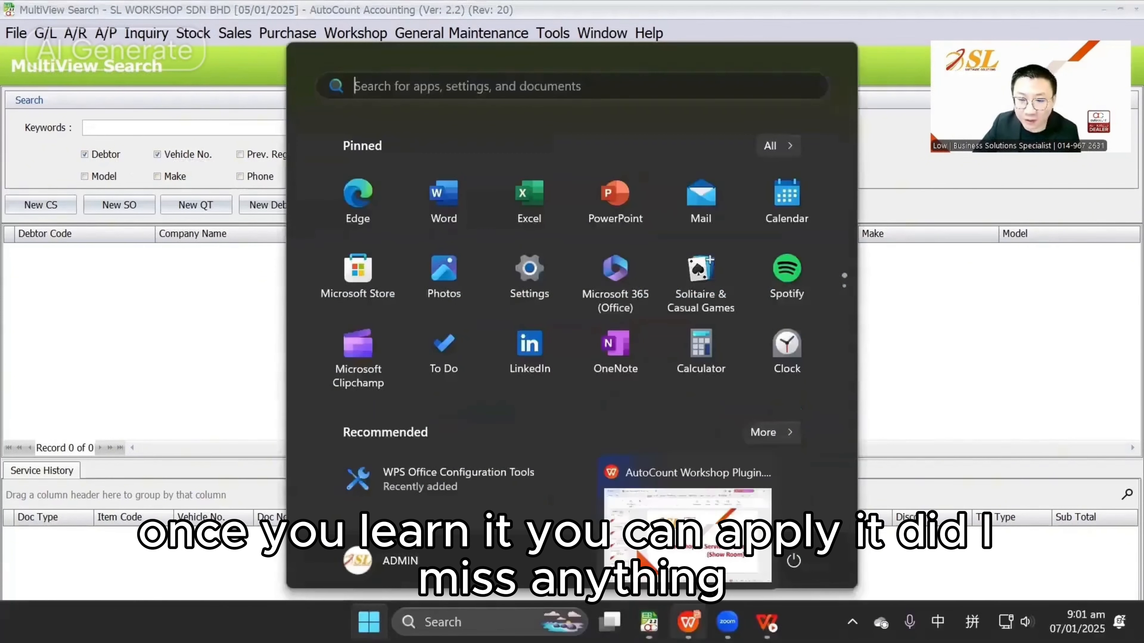
left_click(689, 622)
key("super")
key("Escape")
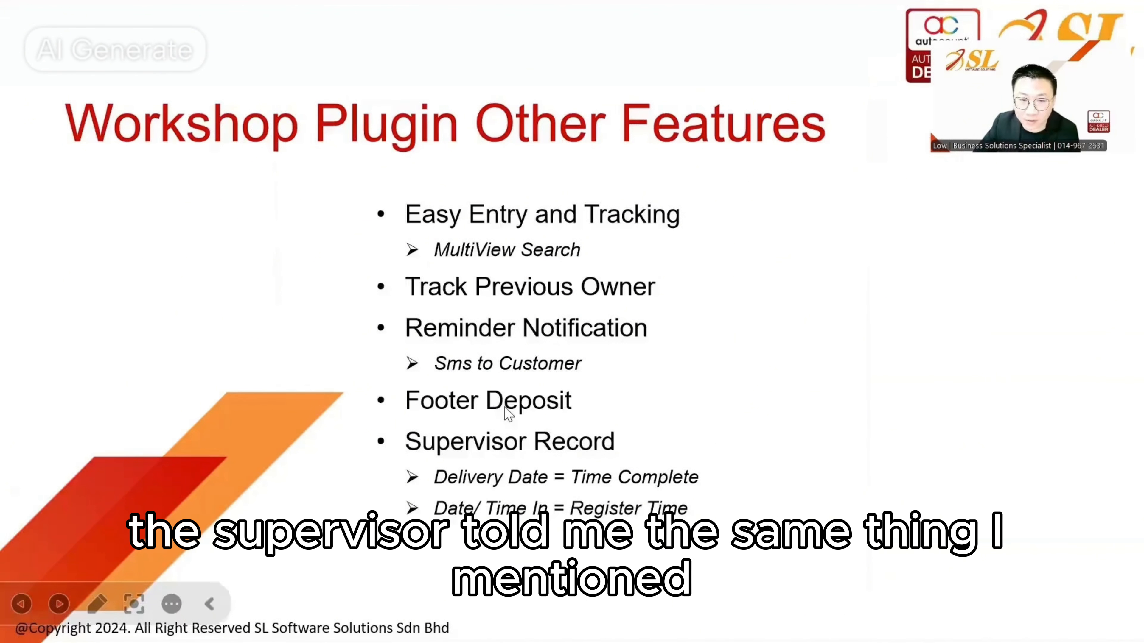
key("Escape")
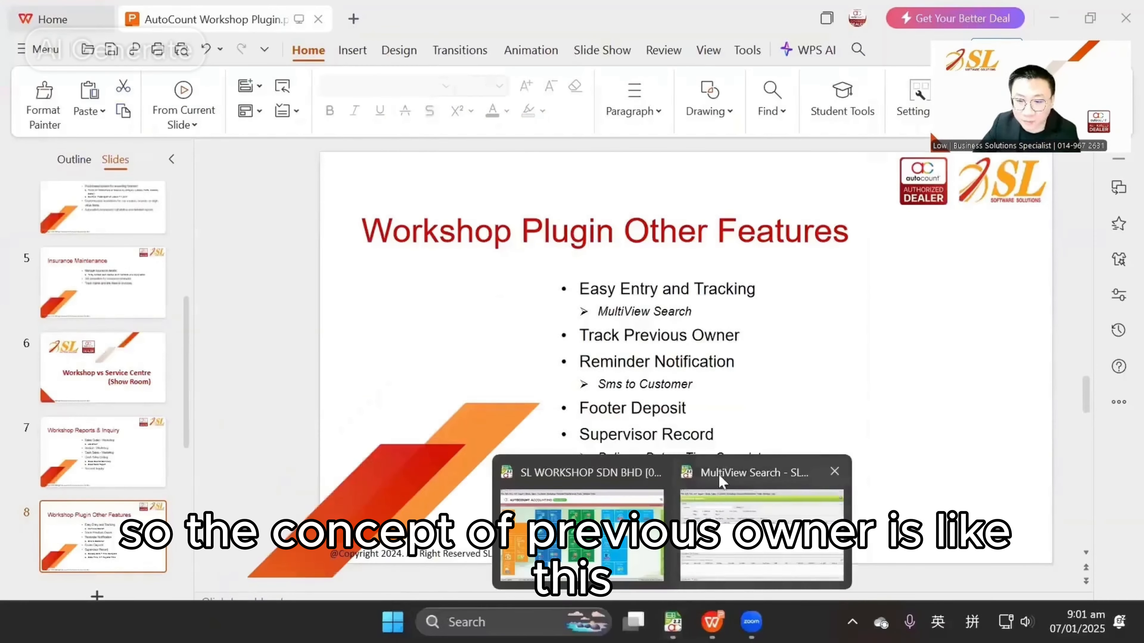
left_click(674, 523)
Open Debtor Maintenance, view the found debtor's account, then close it
left_click(81, 36)
left_click(144, 58)
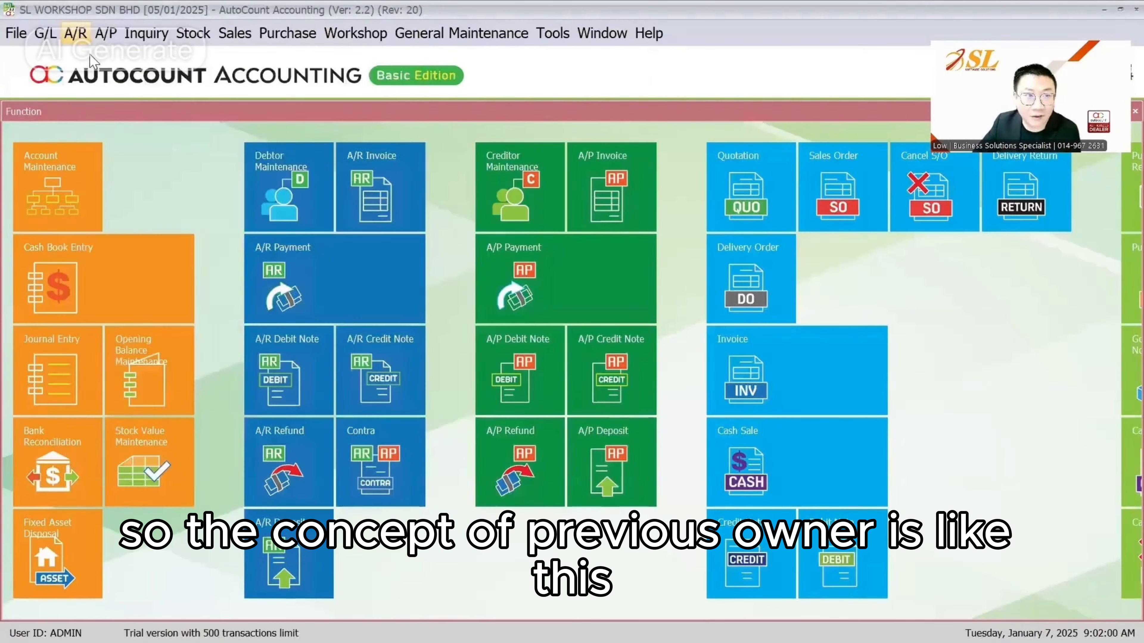
left_click(124, 149)
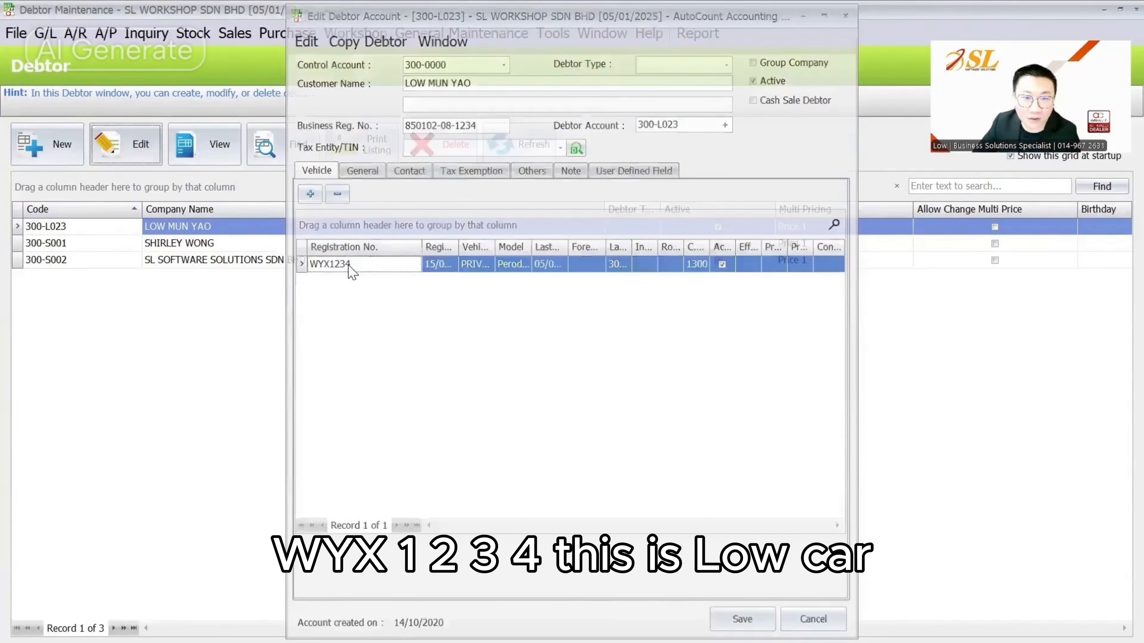
key("Escape")
Create a new debtor named AUTOCOUNT SDN BHD and start adding a vehicle to it
left_click(66, 158)
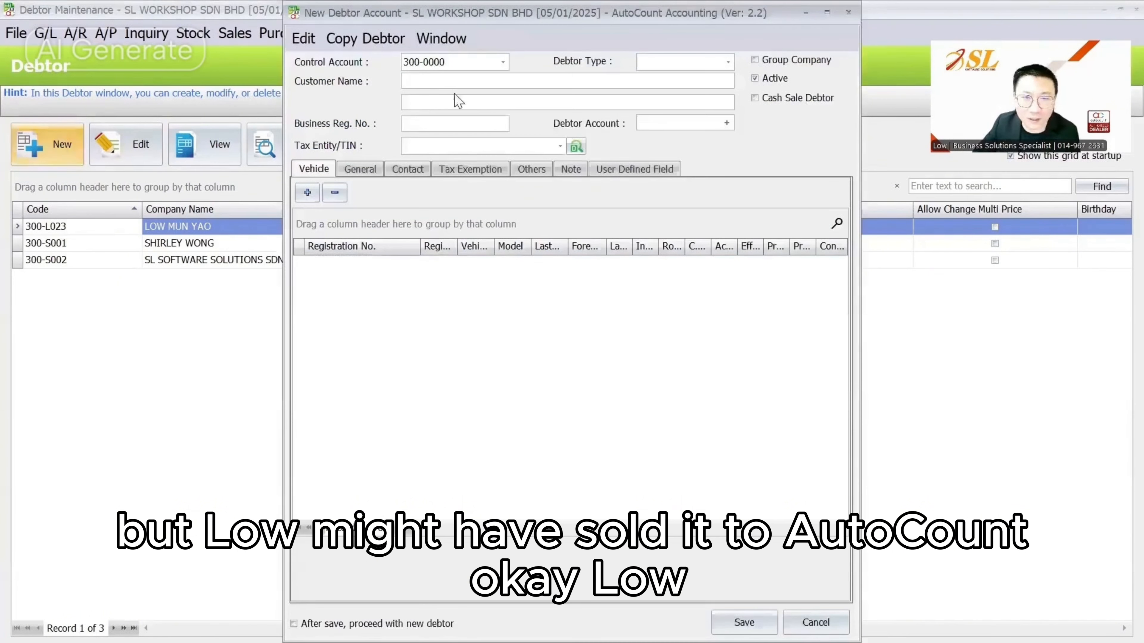
type("autoco")
key("BackSpace")
key("BackSpace")
type("AITP")
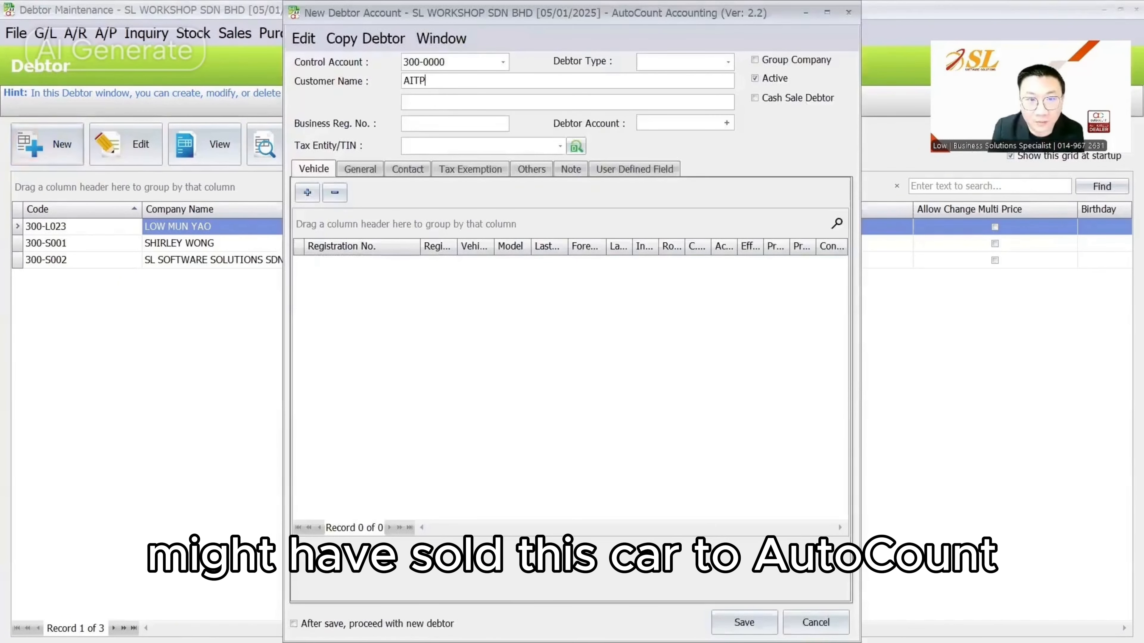
type(" COUNT SDN BHD")
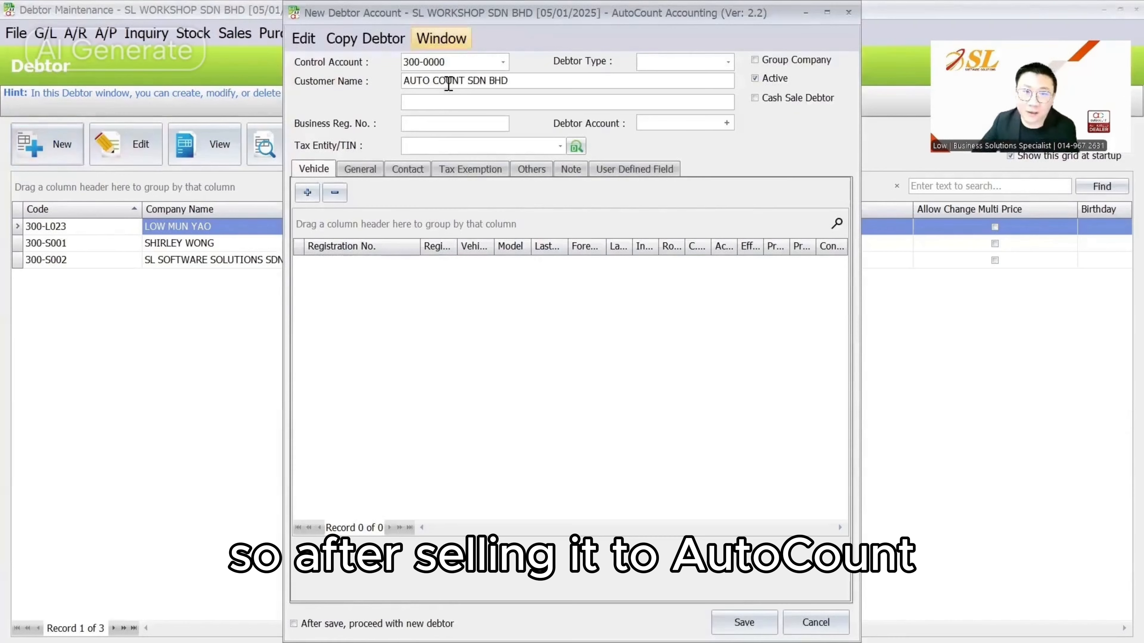
left_click(433, 81)
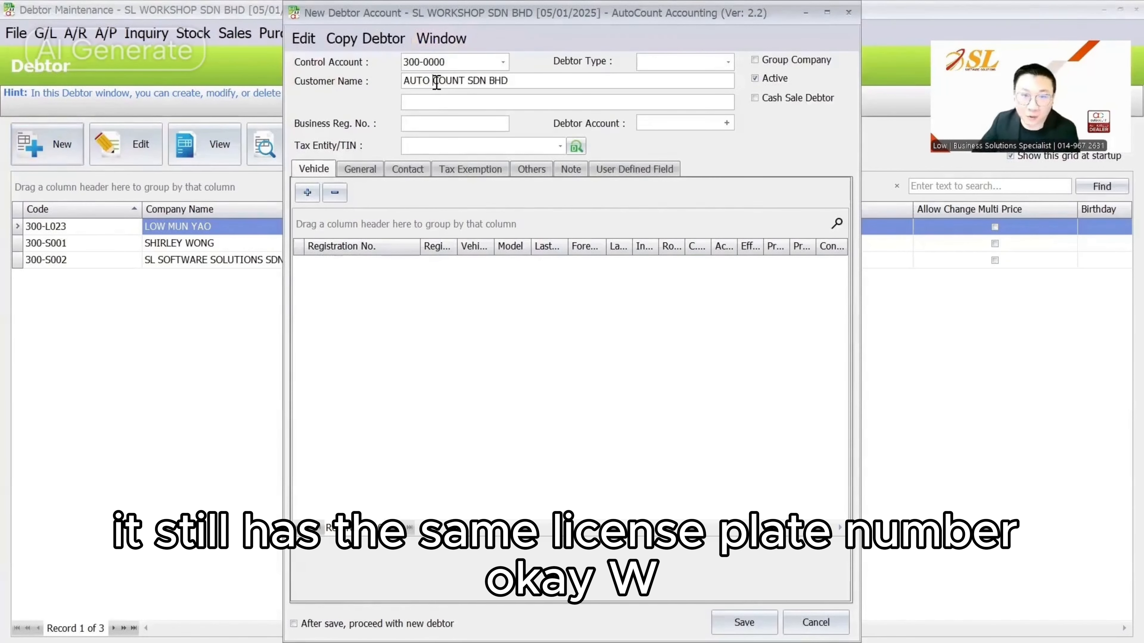
key("BackSpace")
left_click(307, 192)
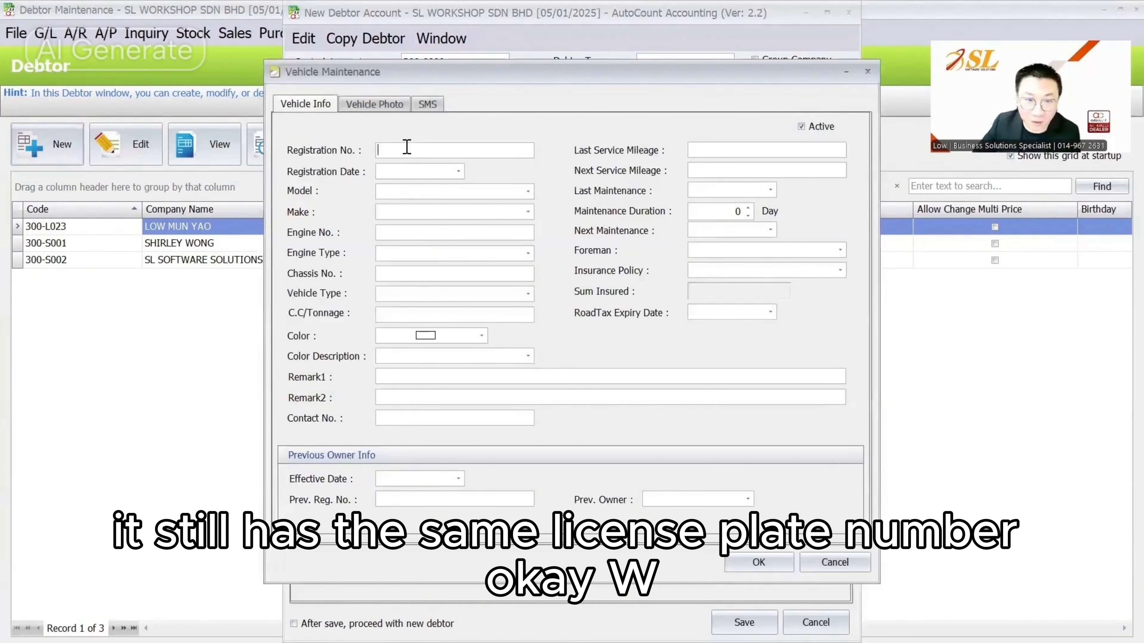
Enter registration WYX1234, copy the duplicate vehicle's details, then discard that entry
type("WYX1234")
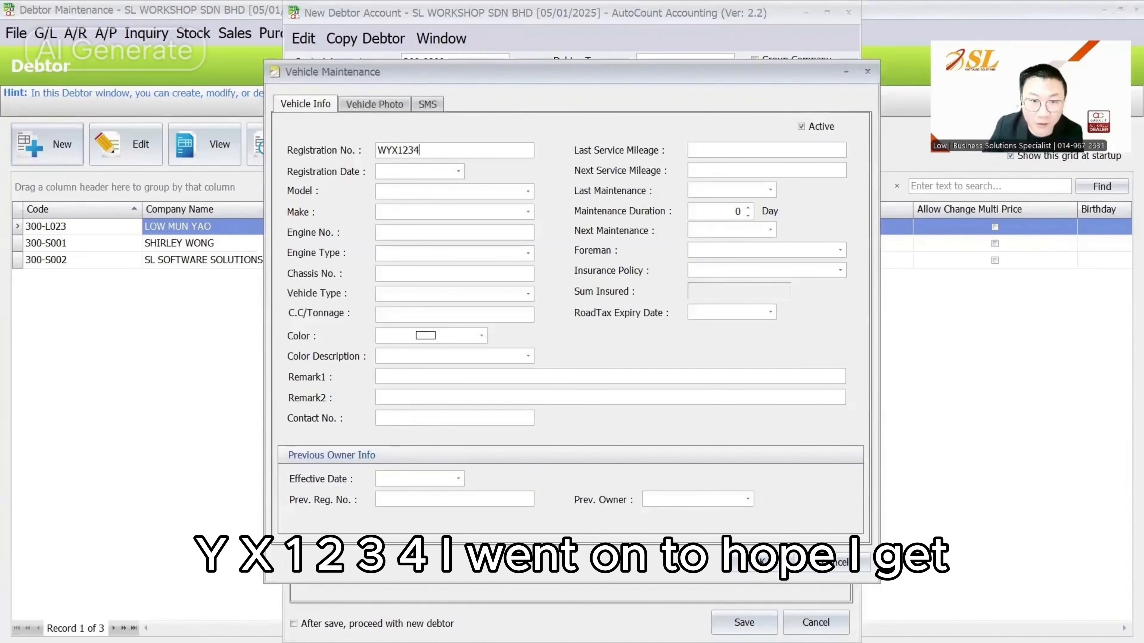
key("Tab")
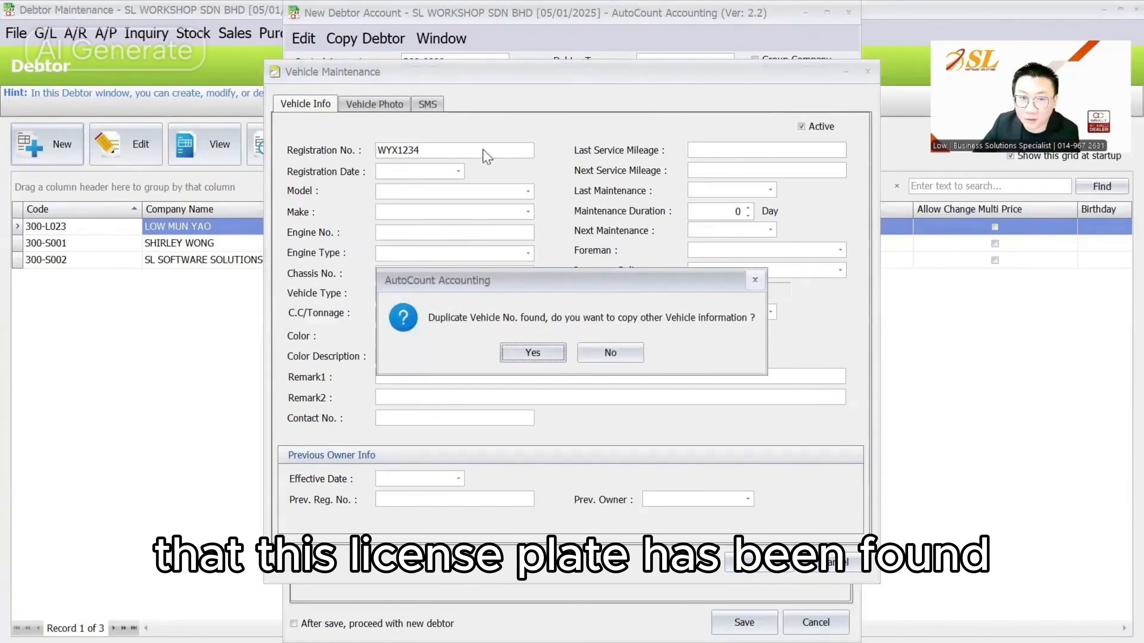
key("Return")
left_click(718, 501)
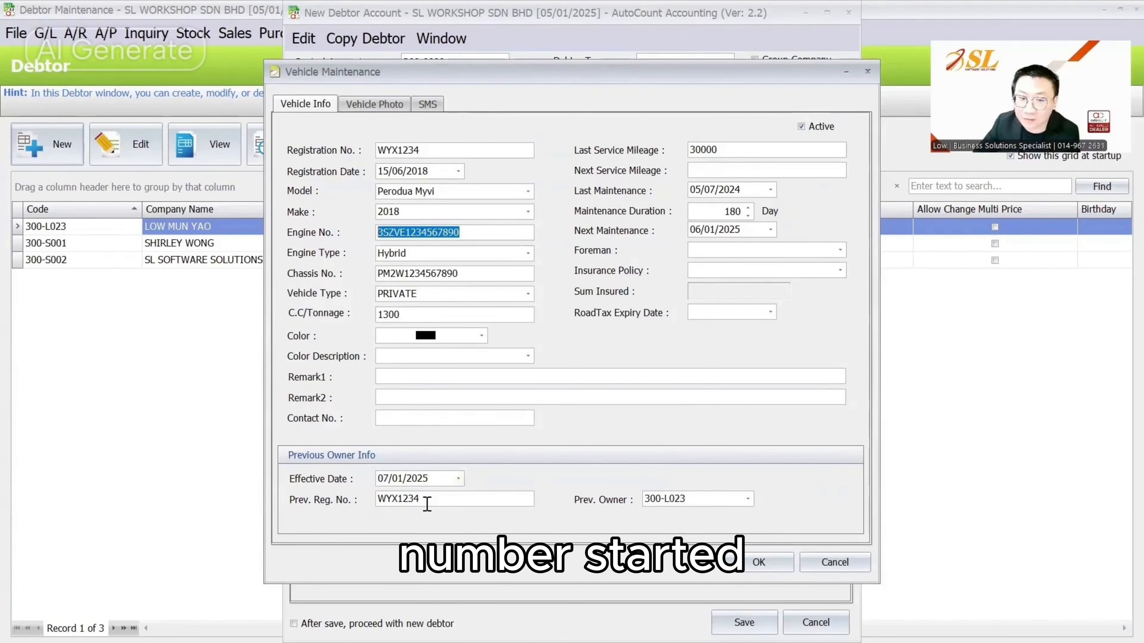
left_click(355, 479)
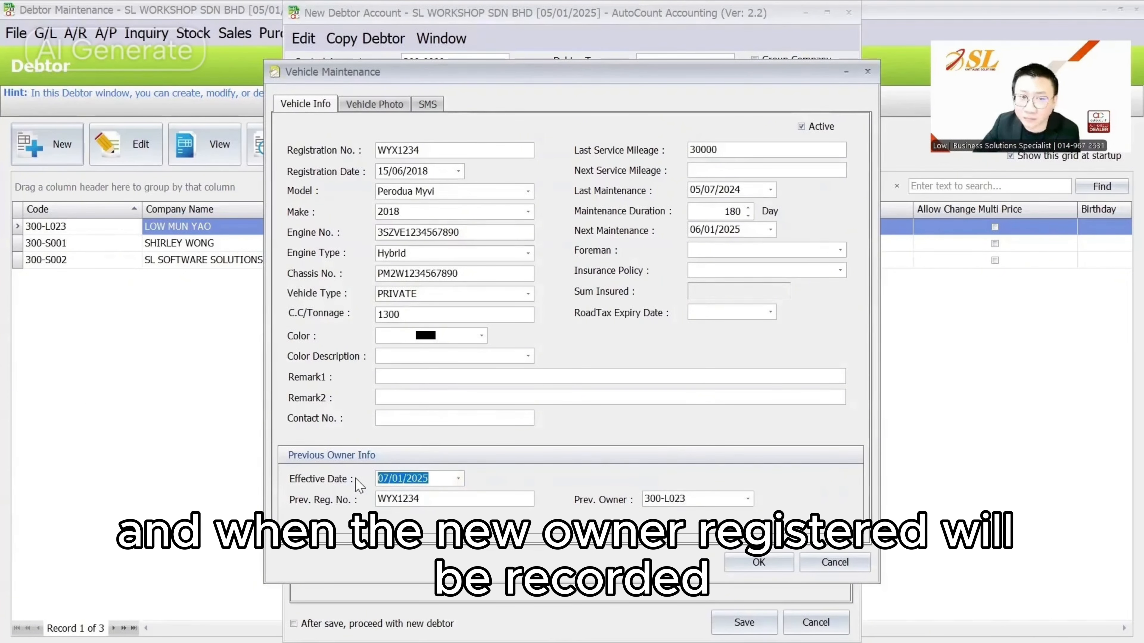
left_click(382, 477)
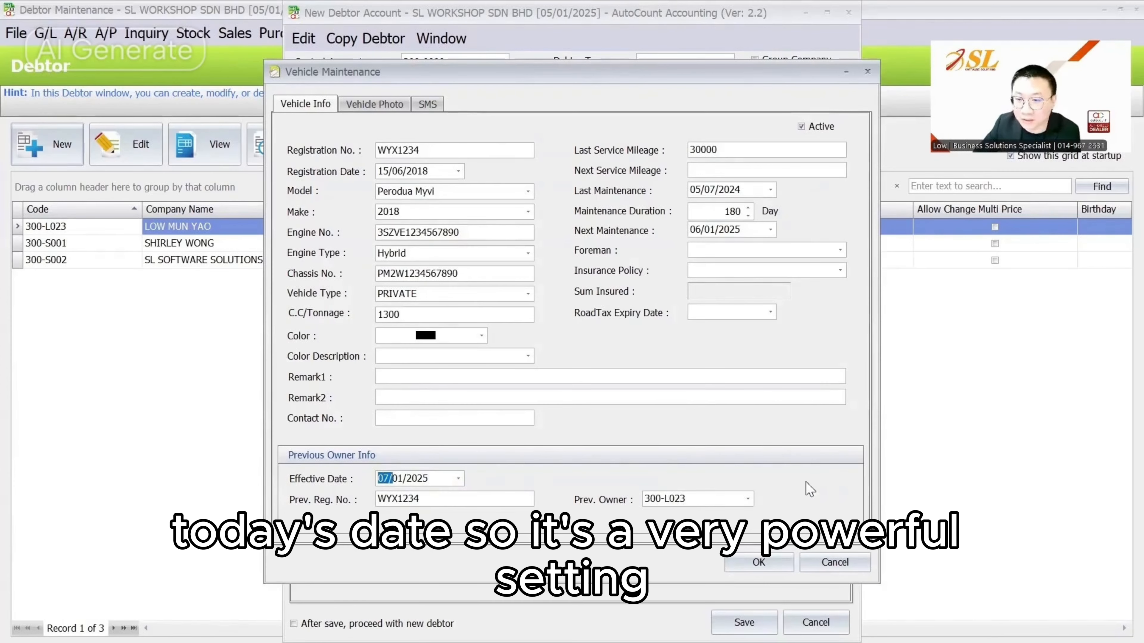
left_click_drag(428, 150, 218, 129)
left_click(827, 557)
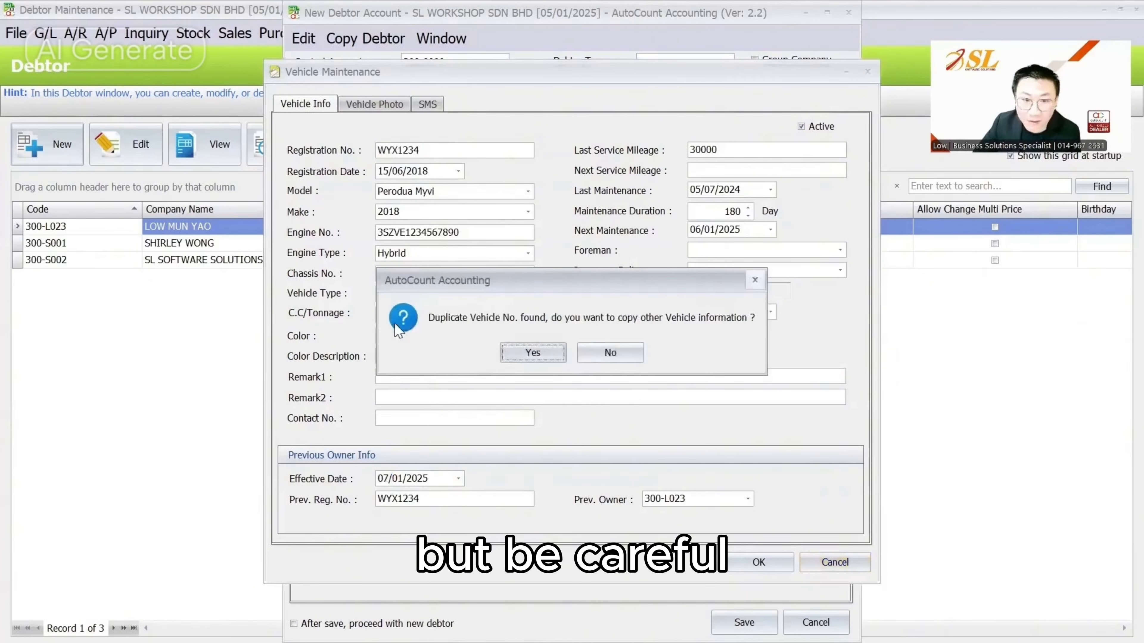
left_click(610, 353)
Re-enter WYX1234 and copy the duplicate Perodua Myvi 2018's details with previous-owner info
left_click(307, 195)
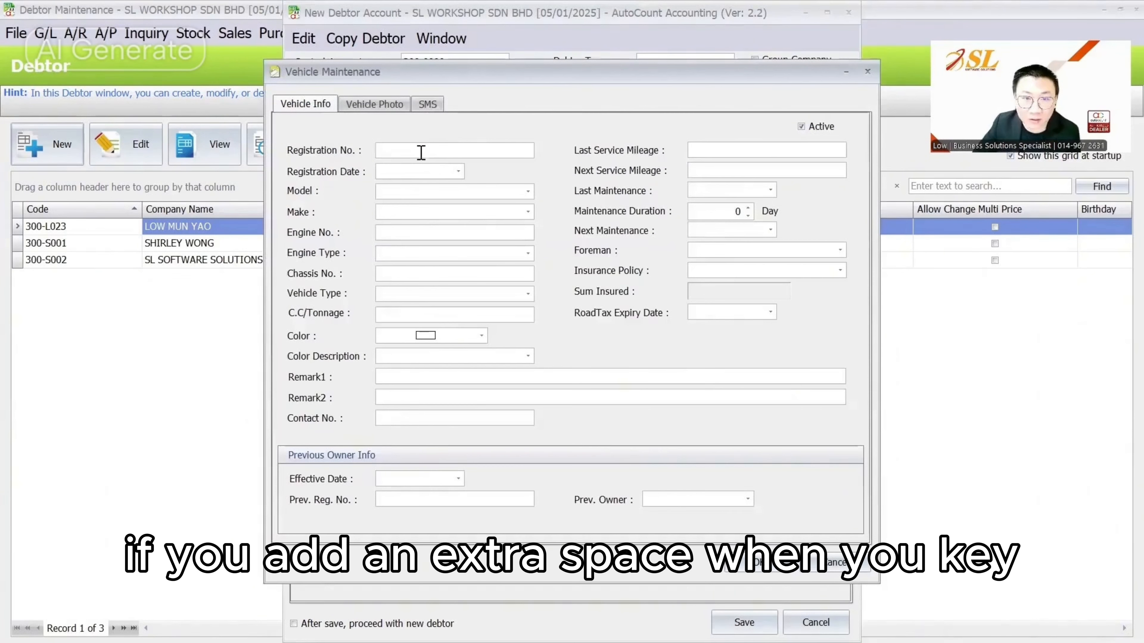
left_click(421, 152)
type("WYX 1234")
left_click(478, 271)
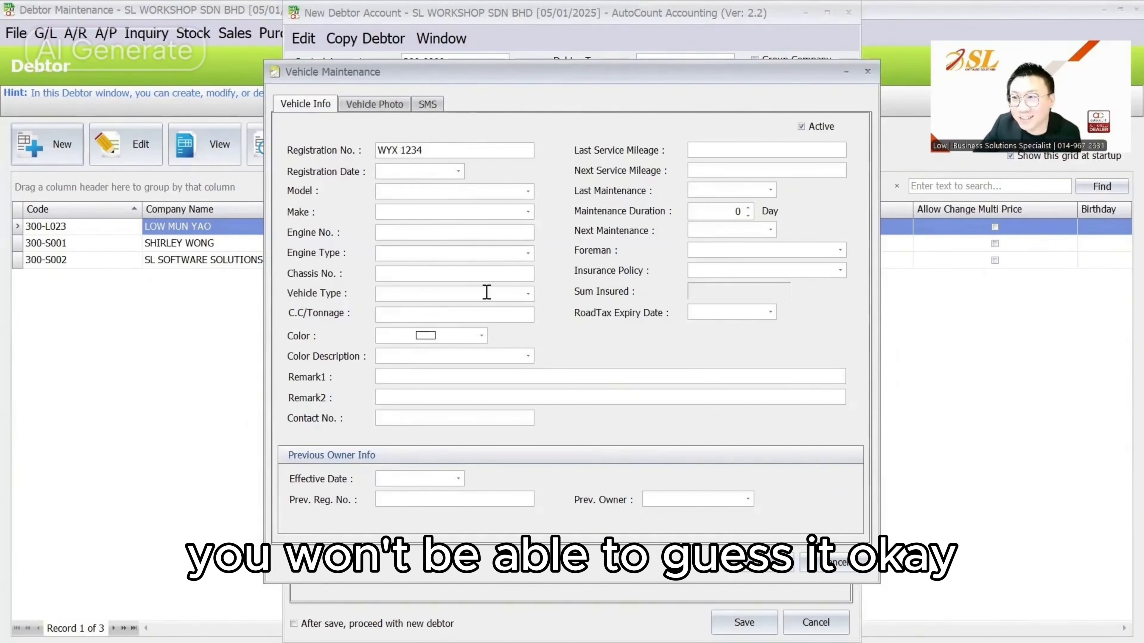
key("BackSpace")
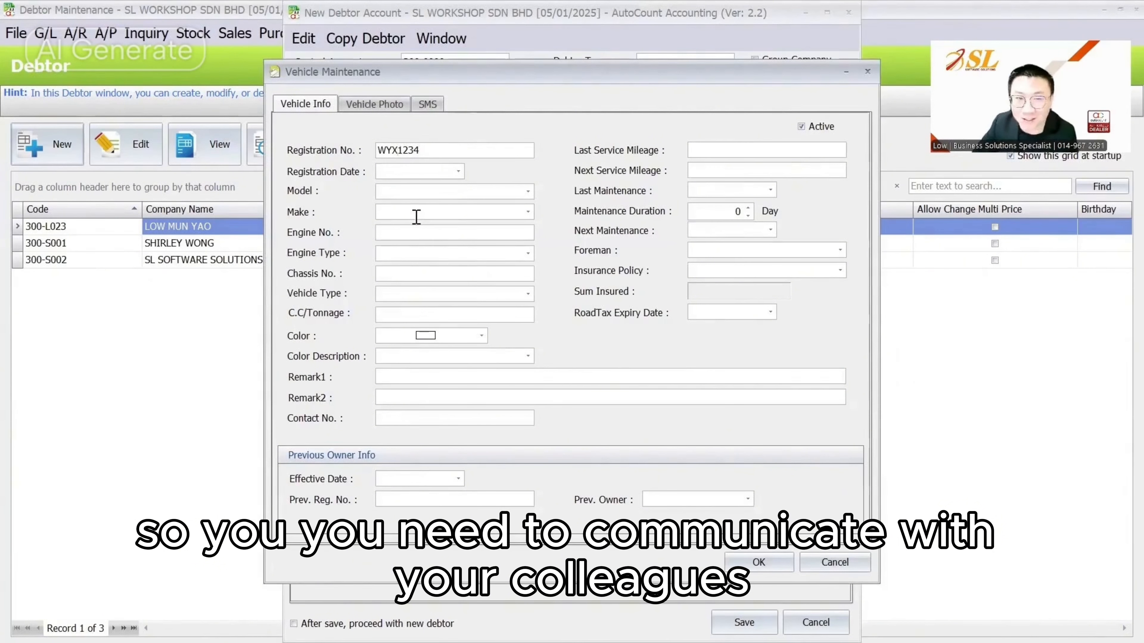
left_click(415, 218)
left_click(502, 346)
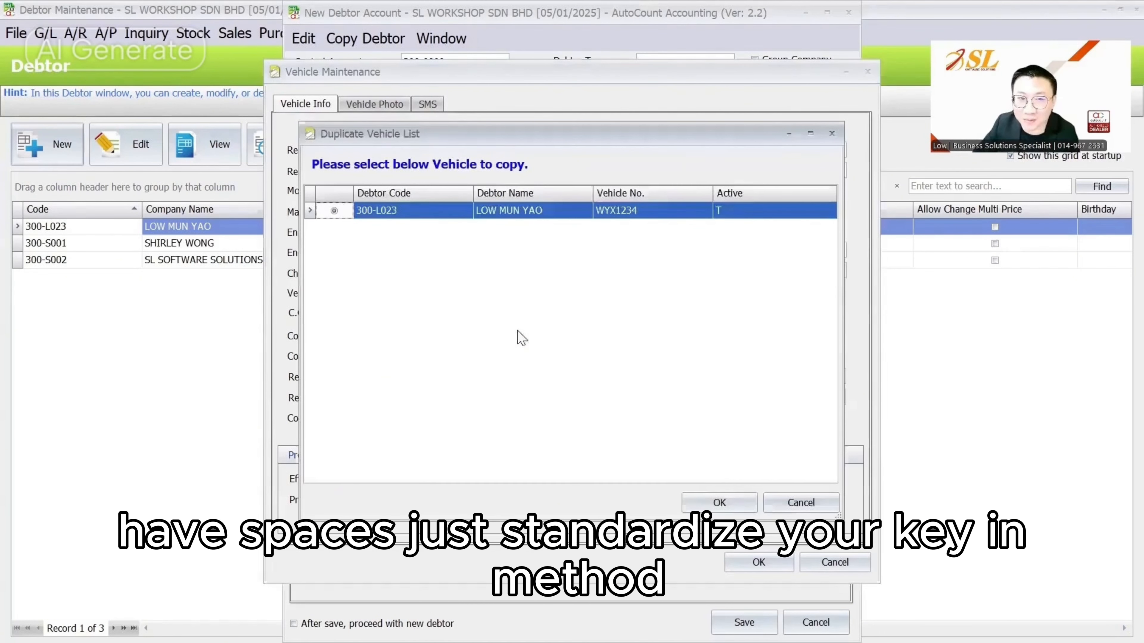
left_click(720, 504)
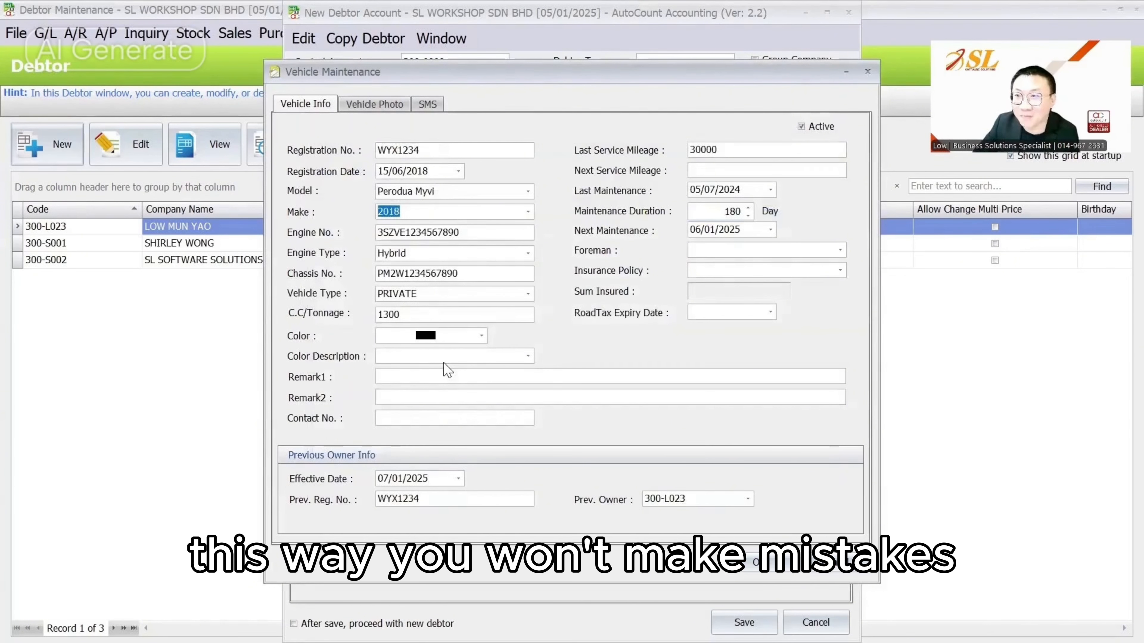
Add vehicle WYX1234 and save AUTOCOUNT SDN BHD as a new debtor with its account code
left_click(739, 562)
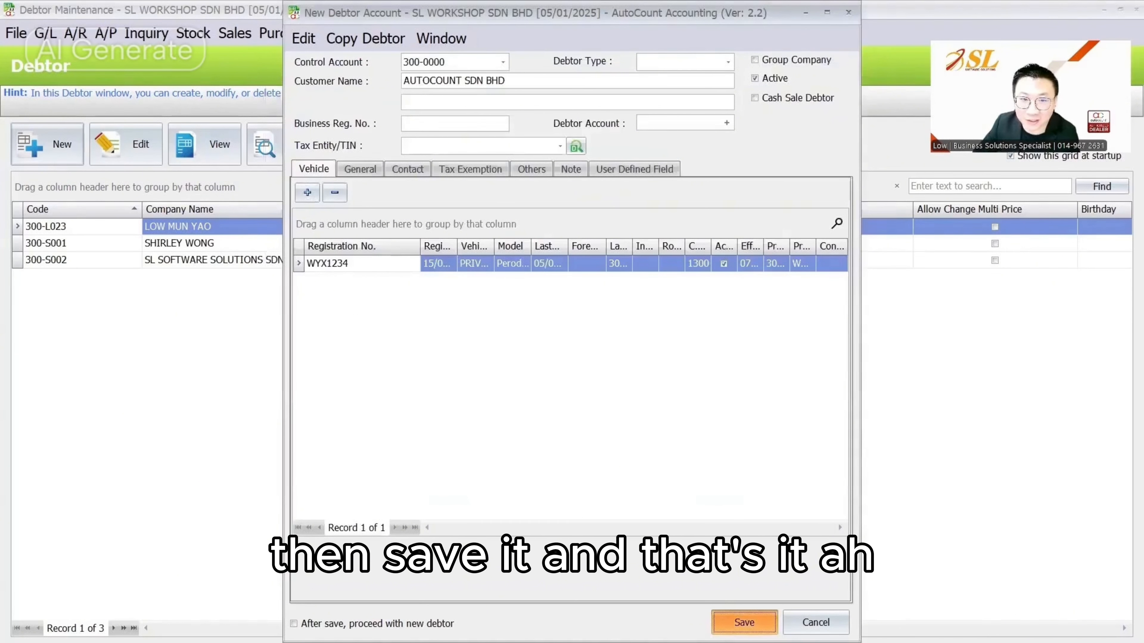
left_click(744, 622)
left_click(583, 344)
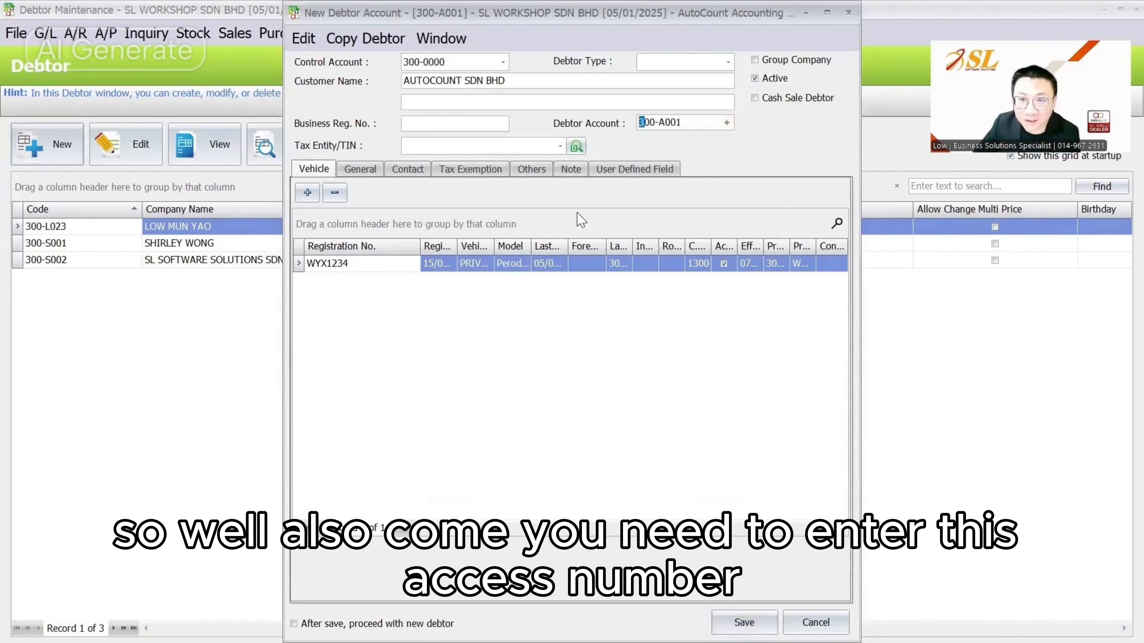
left_click(744, 622)
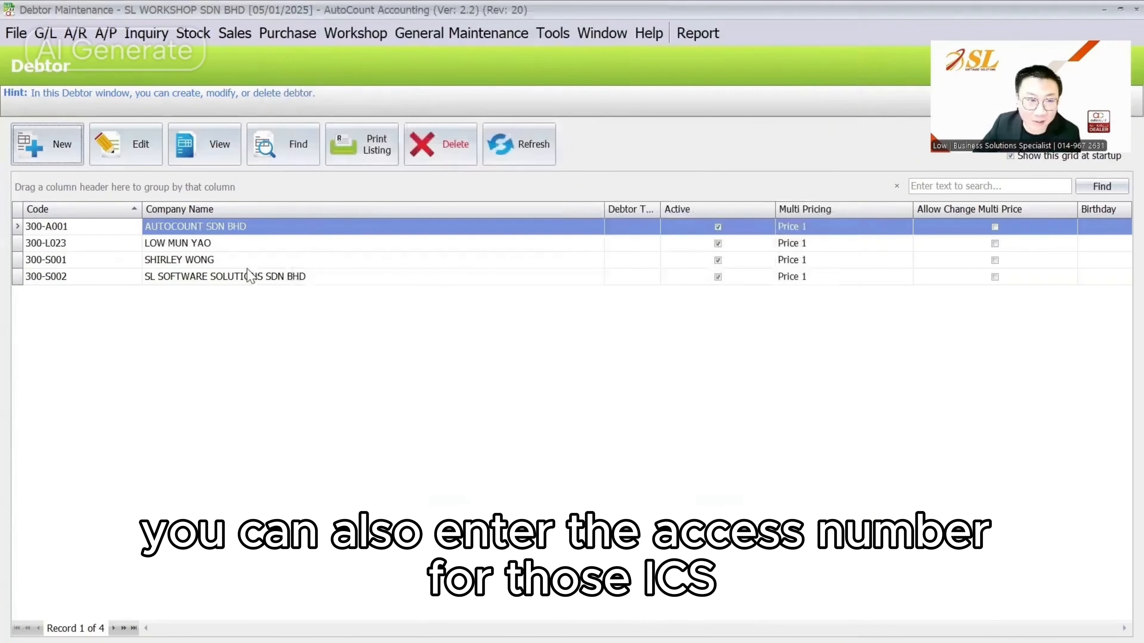
Review the original car owner's debtor record, including user defined fields and vehicle list, then close it
left_click(117, 135)
left_click(402, 123)
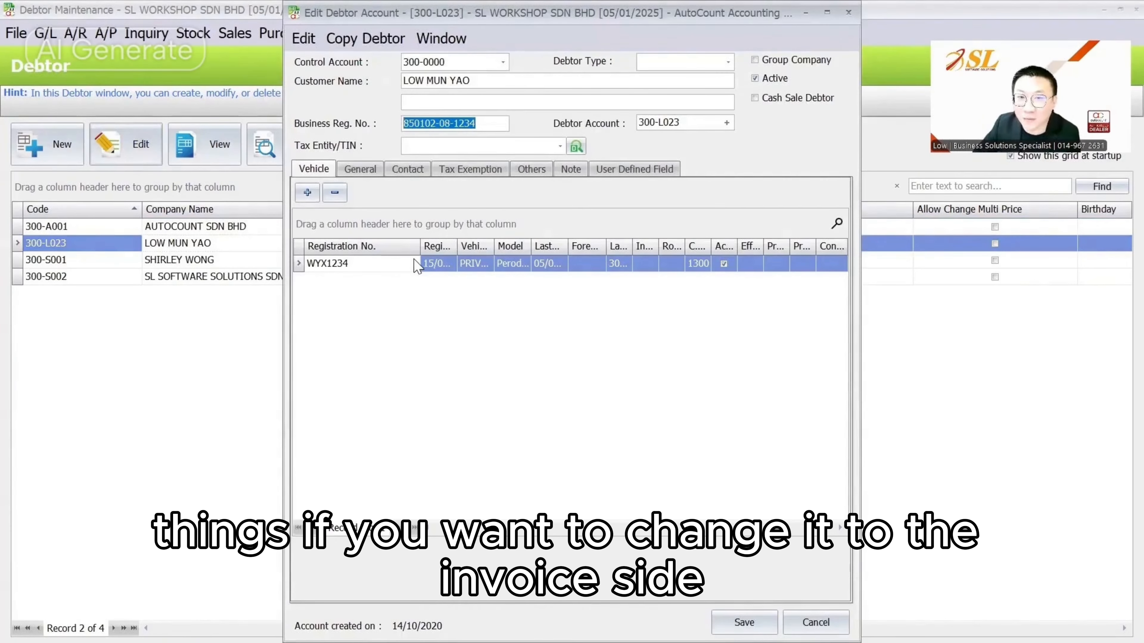
left_click(622, 170)
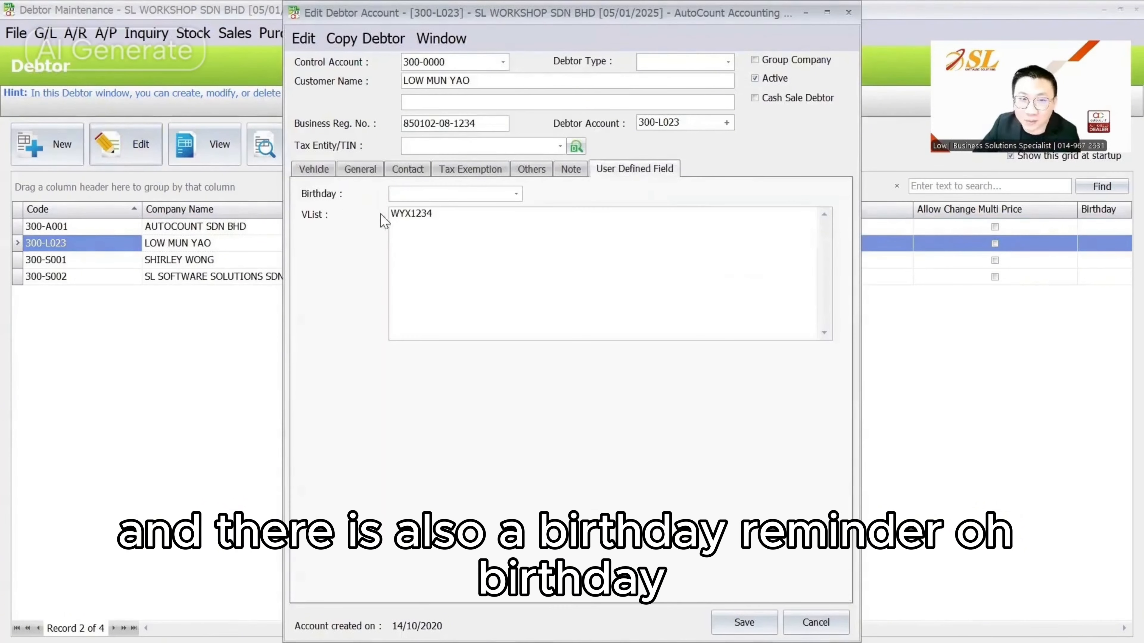
left_click(515, 194)
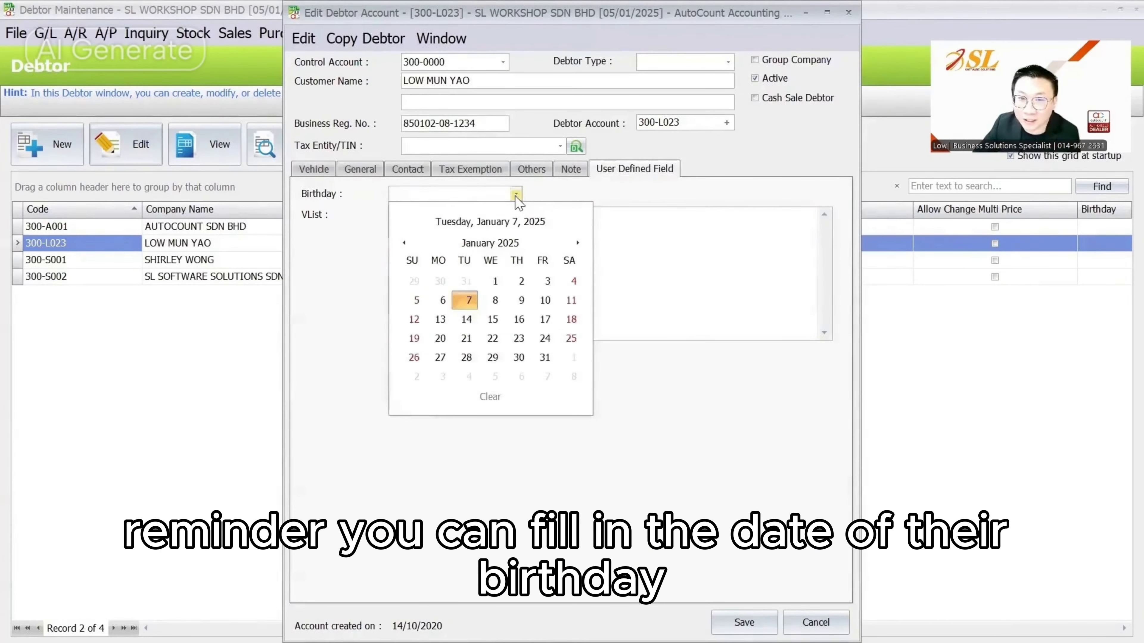
left_click(515, 194)
left_click(323, 172)
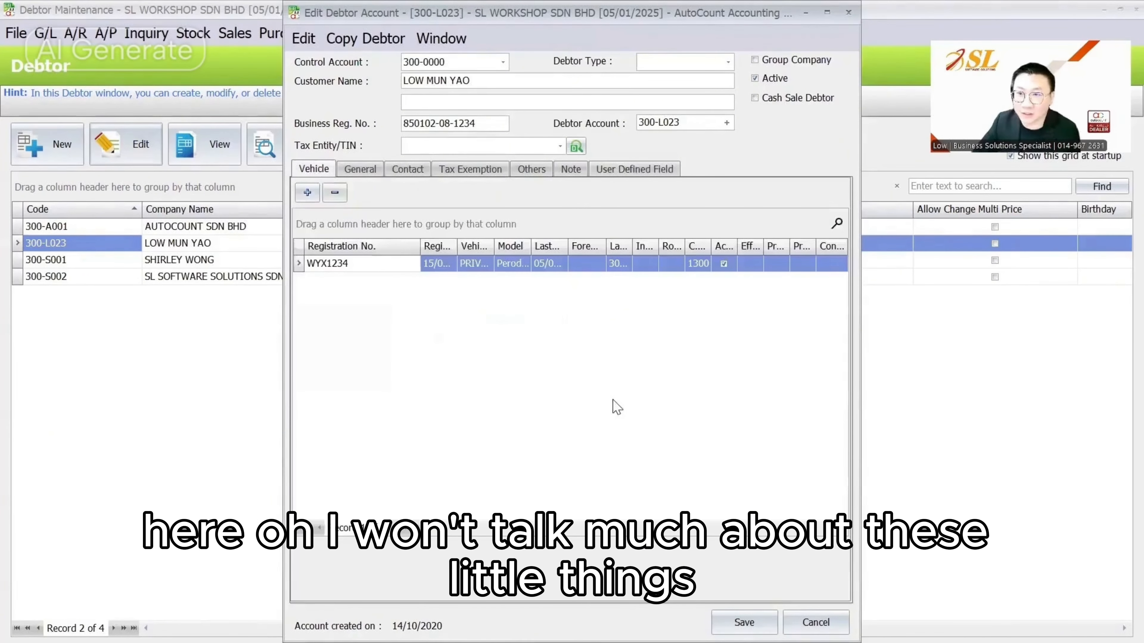
key("Escape")
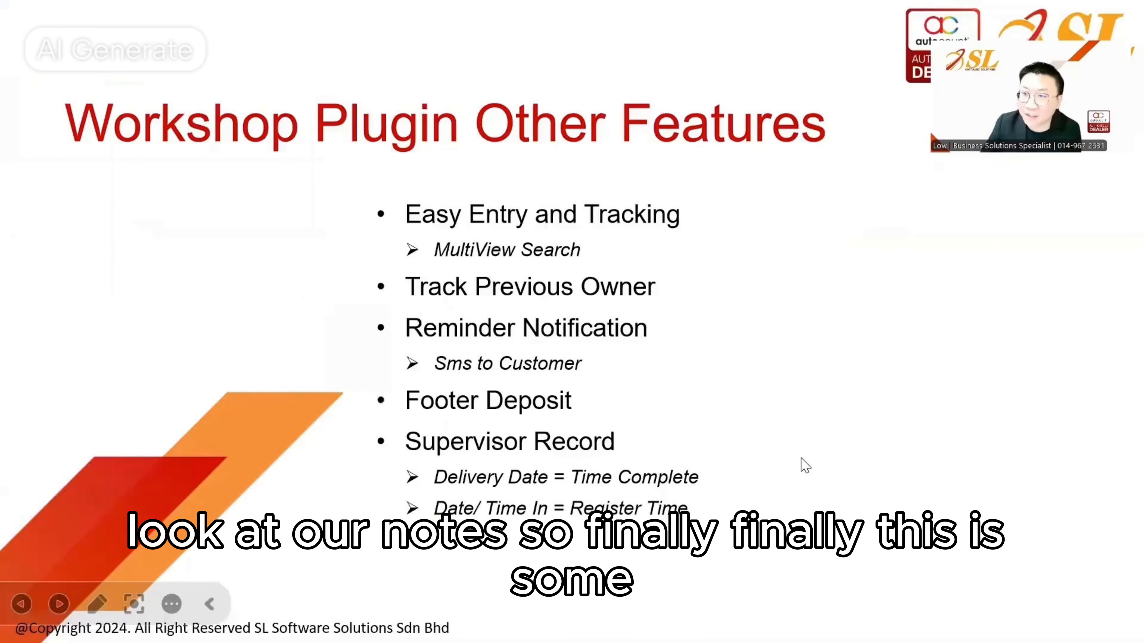
Advance to slide 9, 'Other Settings', showing Access Rights Maintenance, then exit the slideshow
key("Right")
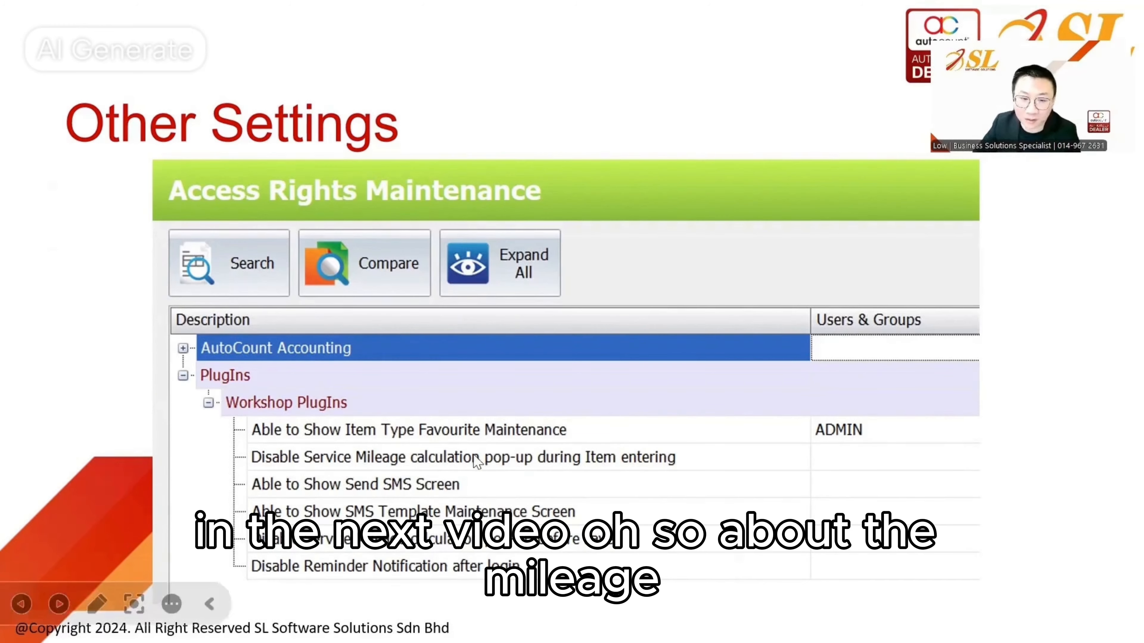
key("Escape")
Start a new sales invoice for debtor AUTOCOUNT SDN BHD
mouse_move(672, 622)
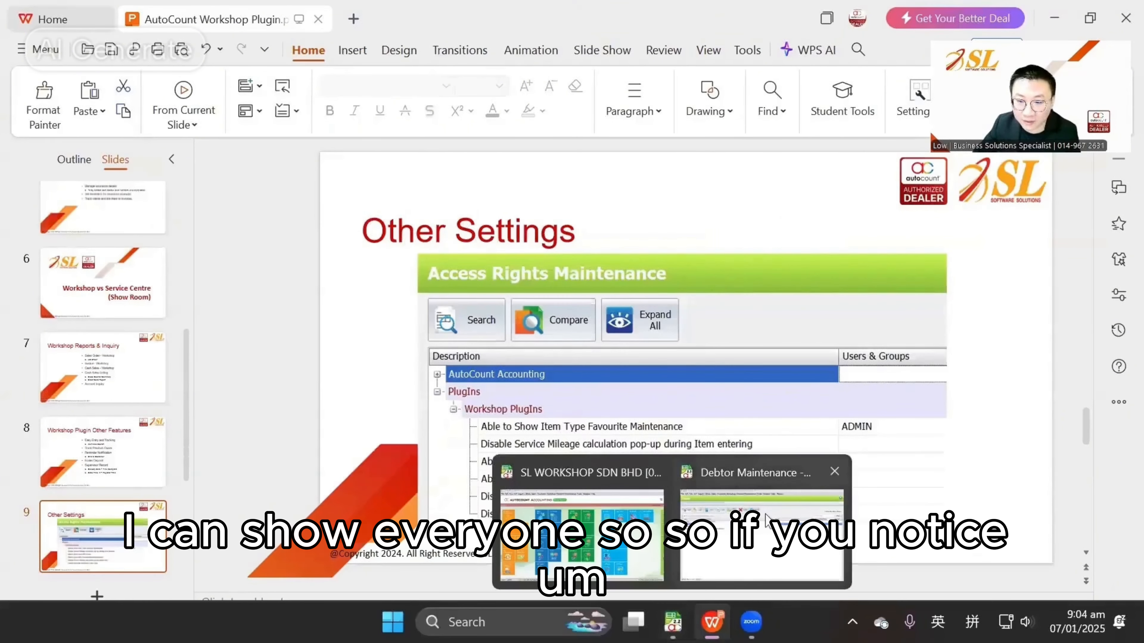
left_click(631, 525)
left_click(235, 32)
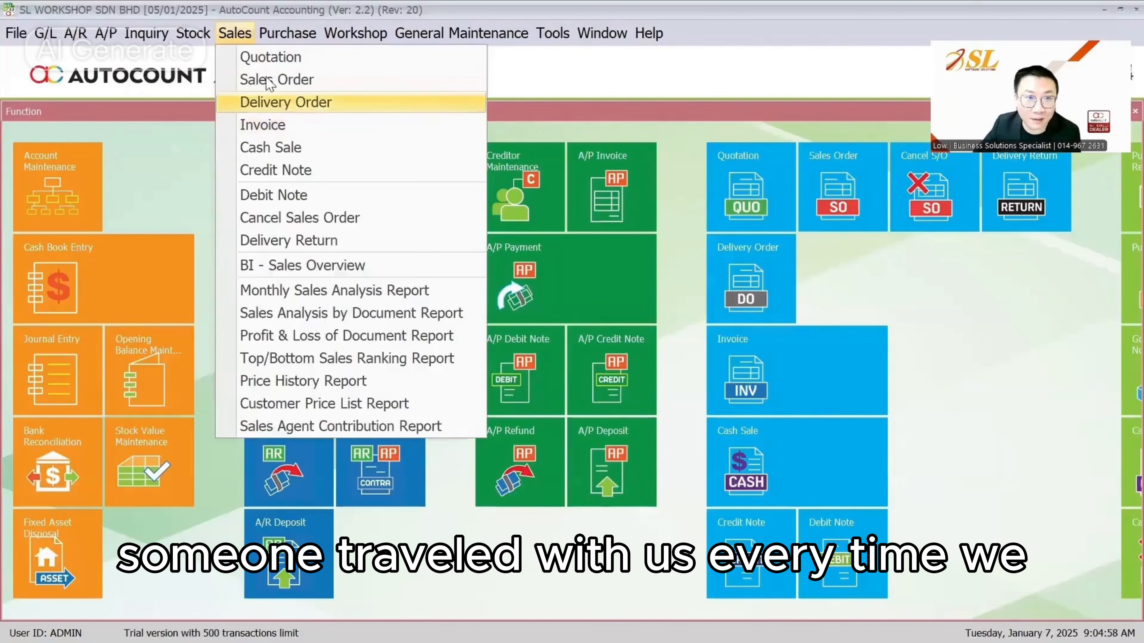
left_click(259, 125)
left_click(48, 143)
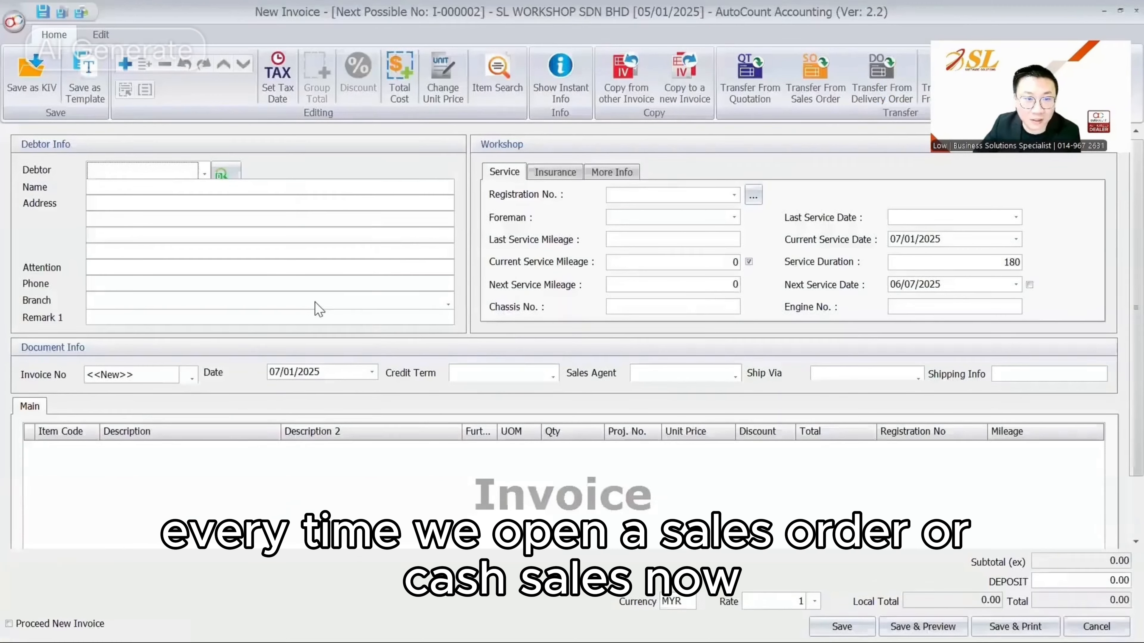
left_click(166, 172)
left_click(245, 258)
Add item LAB033 to the invoice, bringing up the service mileage prompt
right_click(273, 479)
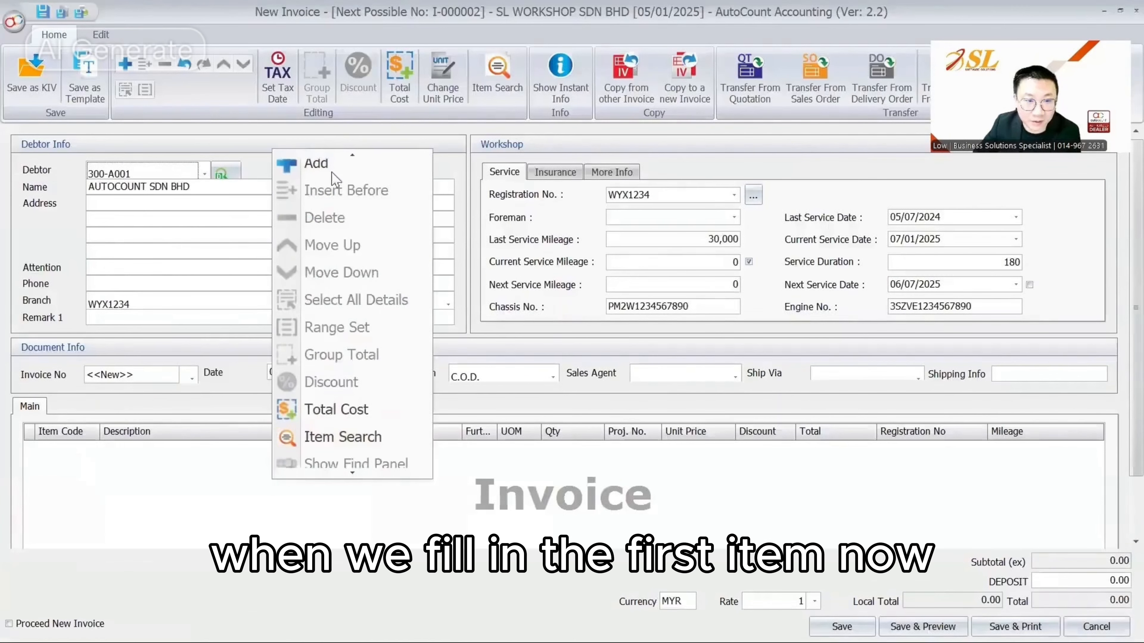
left_click(327, 166)
left_click(93, 397)
left_click(213, 140)
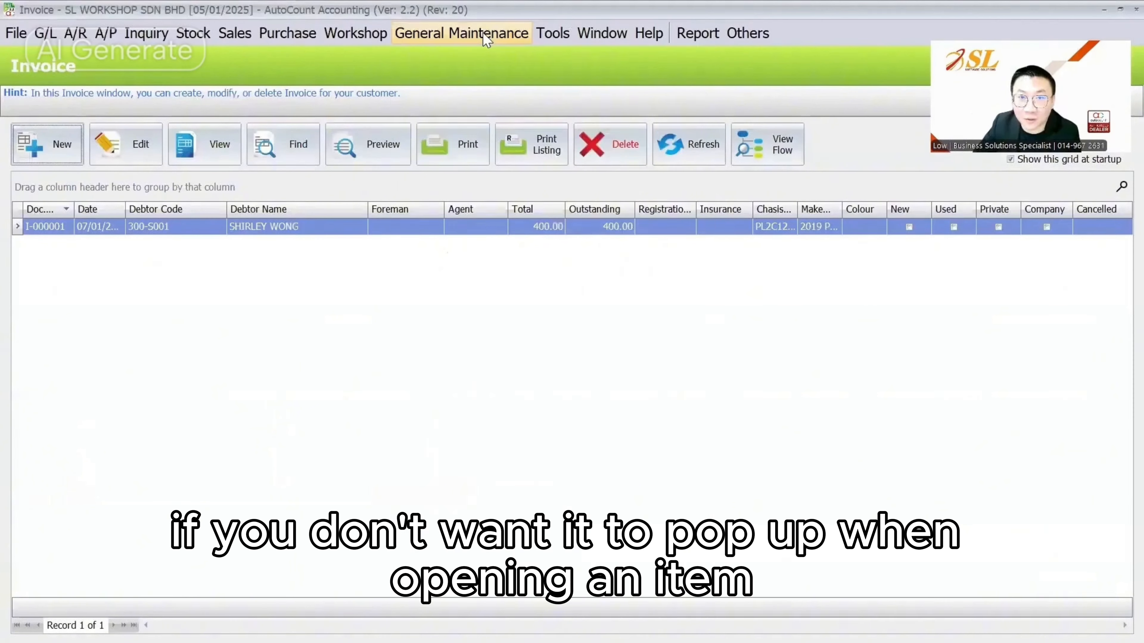
left_click(528, 36)
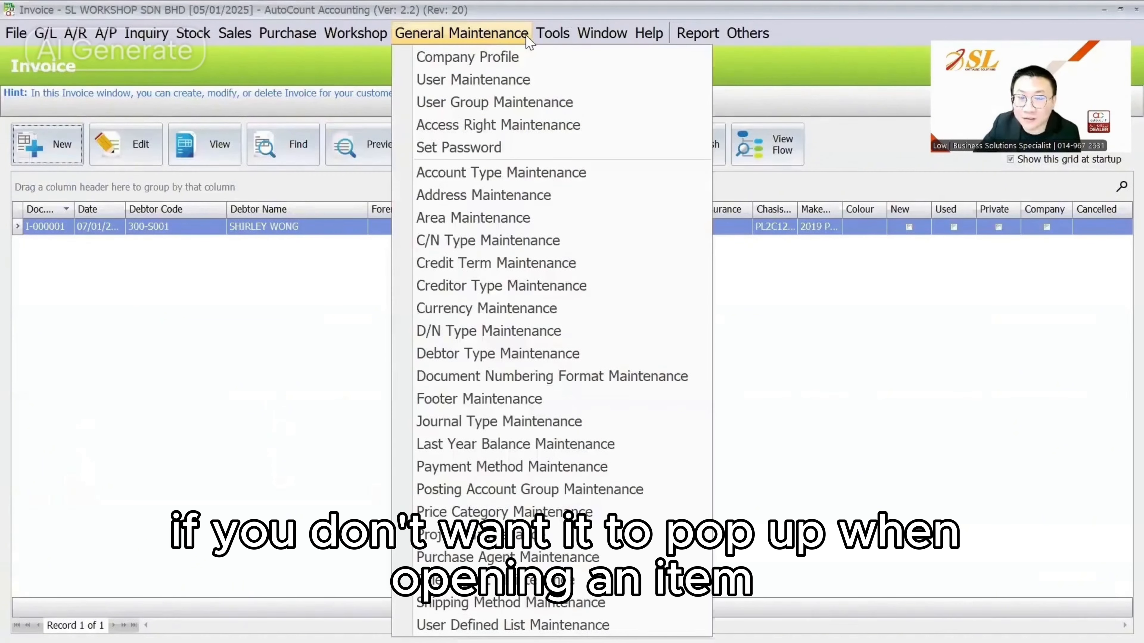
Grant ADMIN the Workshop PlugIns right that disables the mileage pop-up during item entering
left_click(504, 124)
left_click(20, 182)
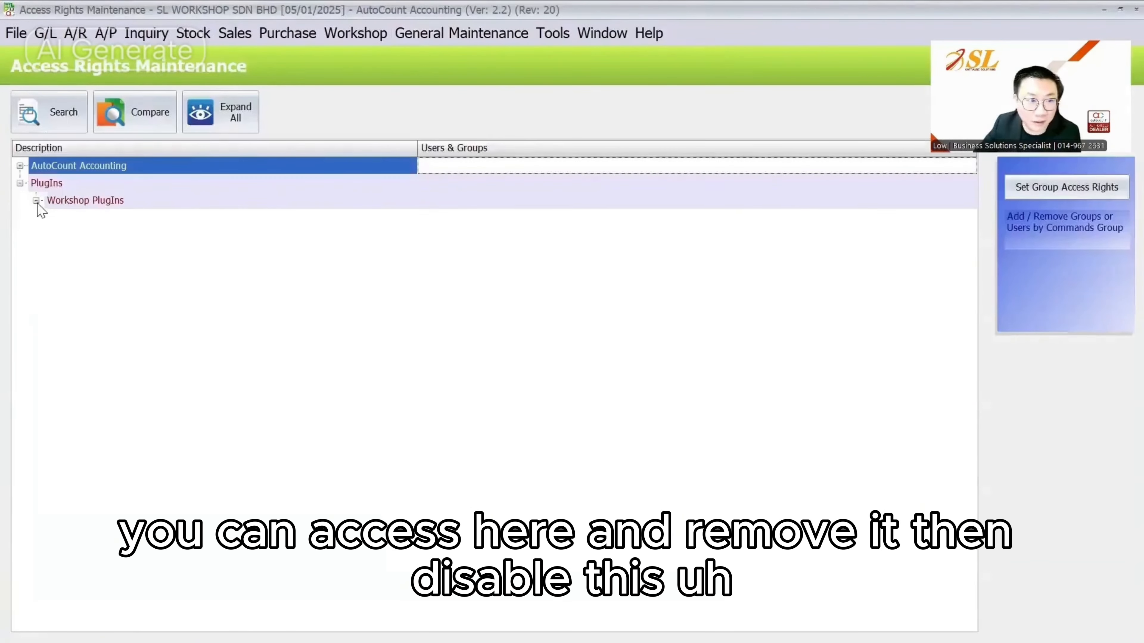
left_click(36, 200)
left_click(121, 234)
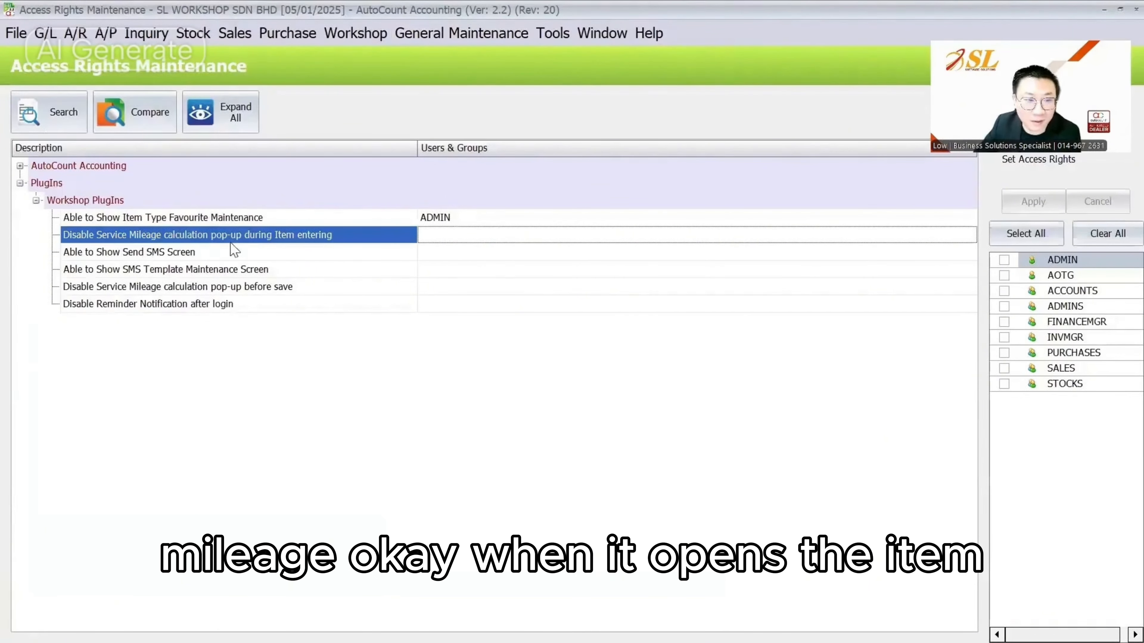
left_click(1003, 260)
left_click(1033, 201)
left_click(1136, 10)
Clear AutoCount's form cache and acknowledge the confirmation
left_click(602, 33)
left_click(552, 32)
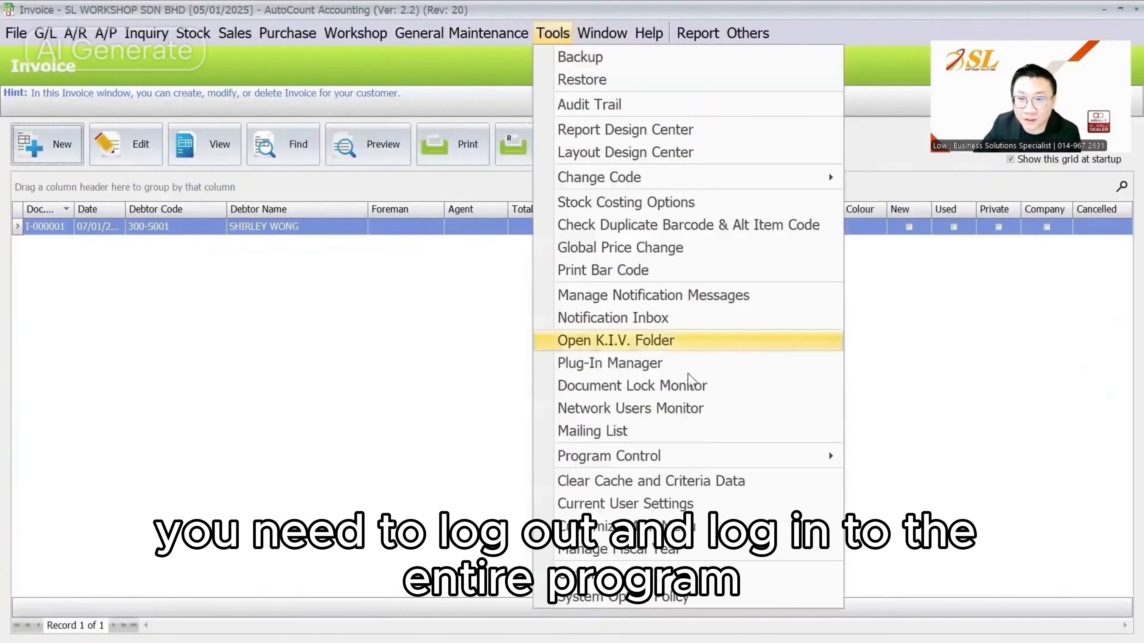
left_click(630, 481)
left_click(533, 351)
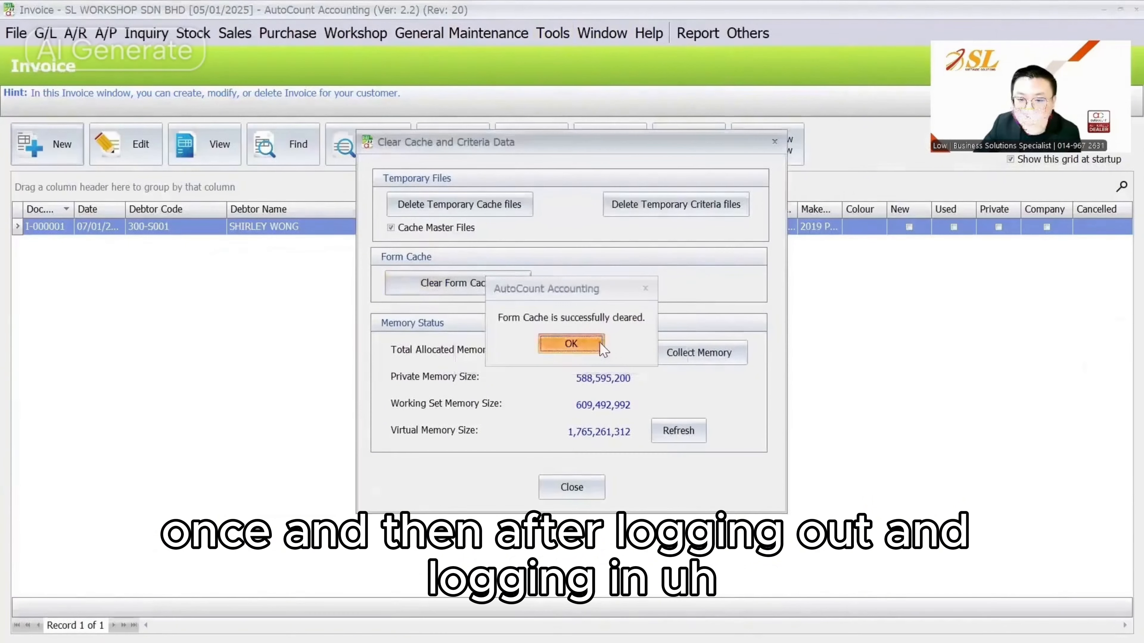
left_click(572, 339)
left_click(572, 487)
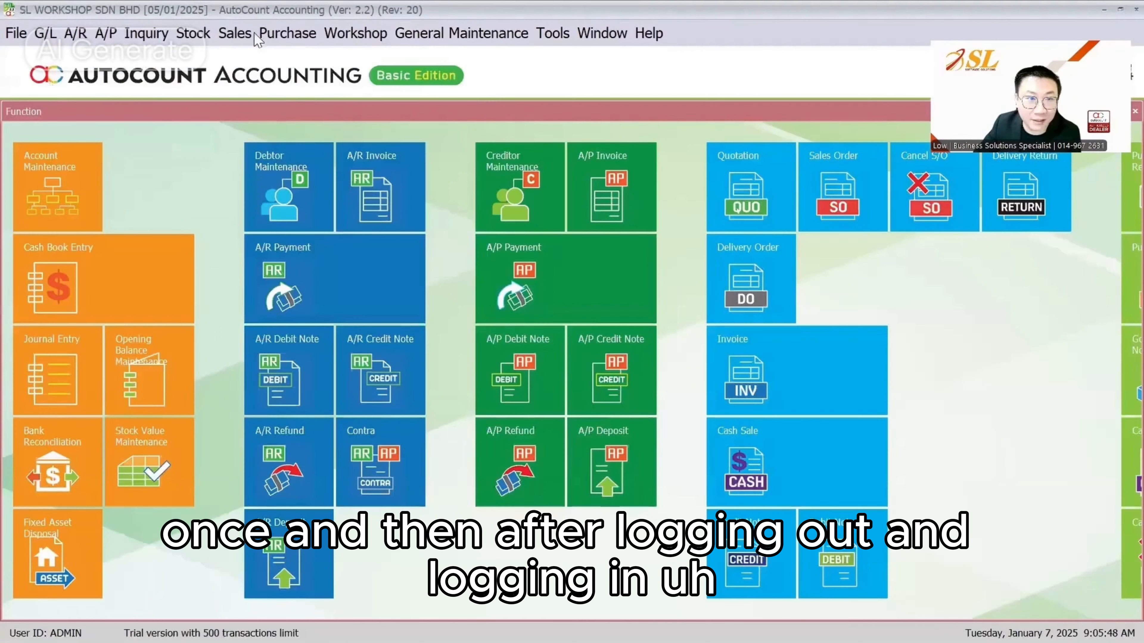
Start a new invoice for AUTOCOUNT SDN BHD with item LAB032 Brake Inspection and Adjustment
left_click(243, 34)
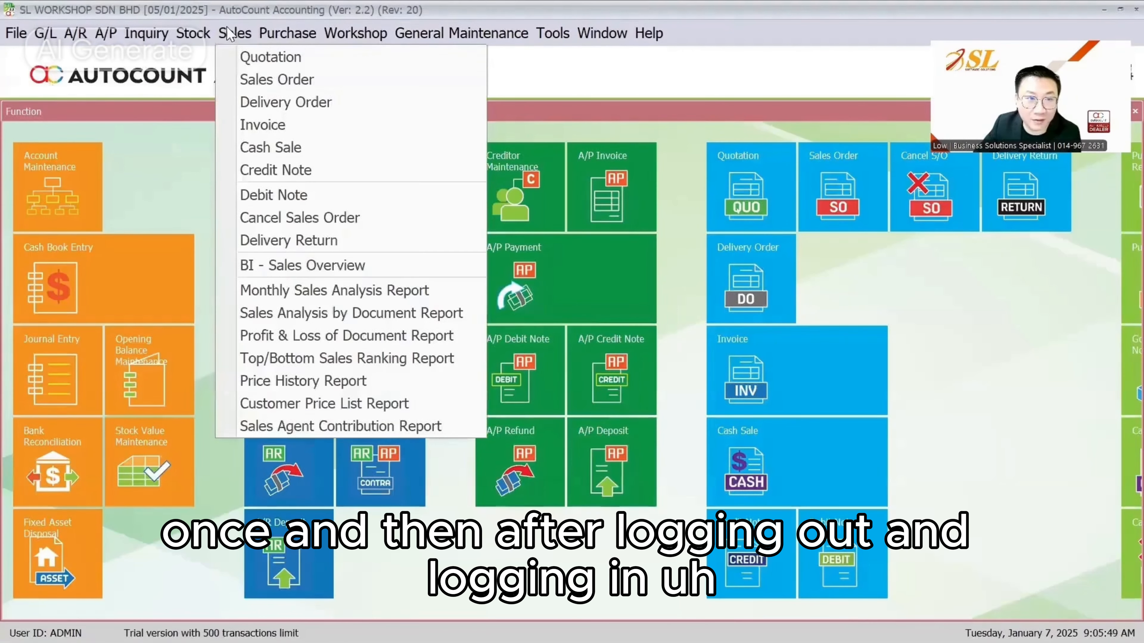
left_click(265, 121)
left_click(47, 145)
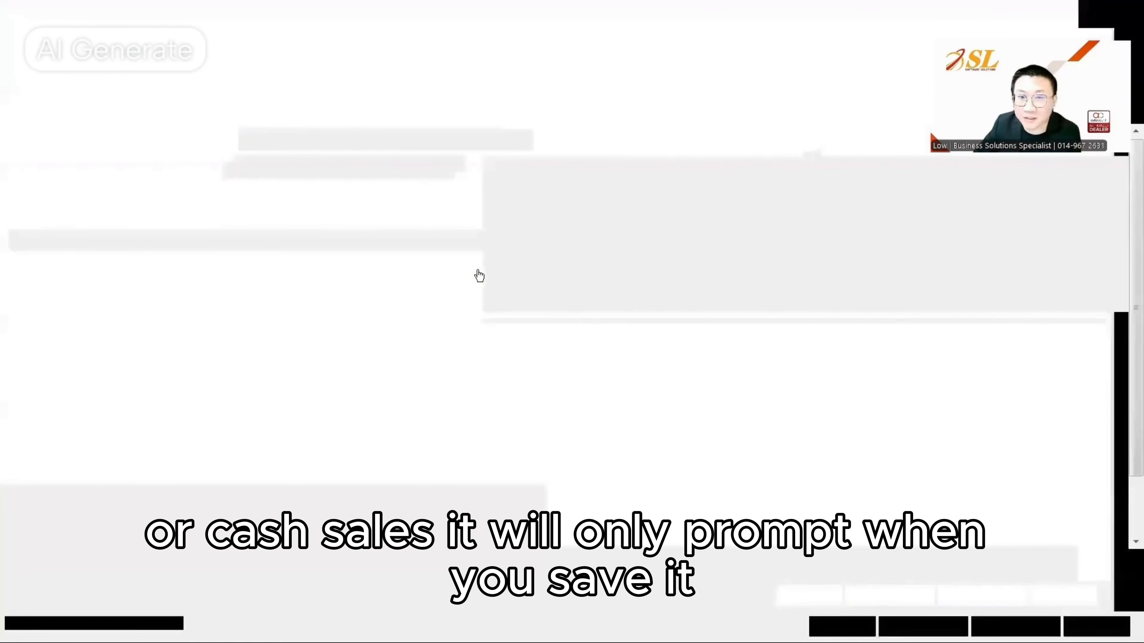
left_click(204, 173)
left_click(217, 254)
right_click(271, 462)
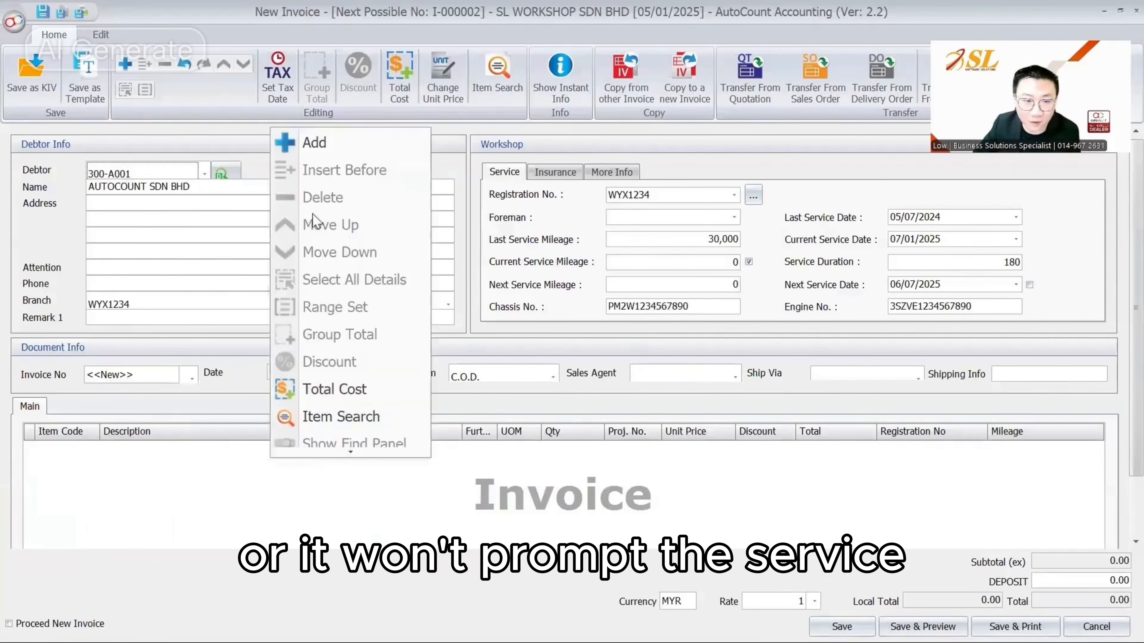
left_click(311, 144)
left_click(93, 397)
left_click(185, 118)
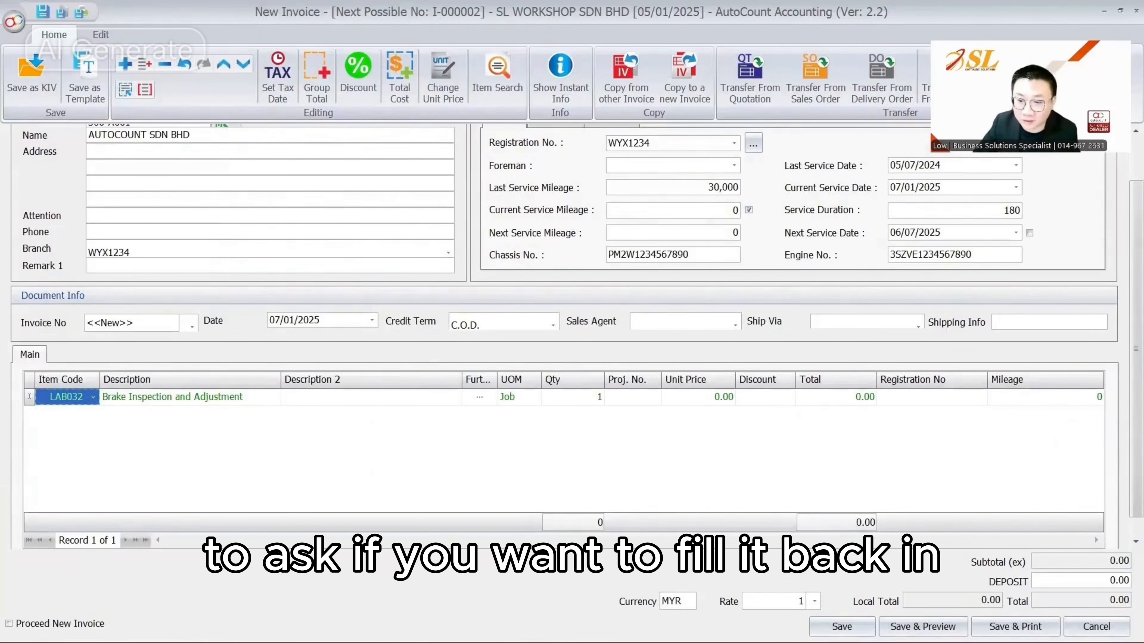
Save the invoice, accepting the zero amount and declining the next service mileage recalculation
left_click(820, 627)
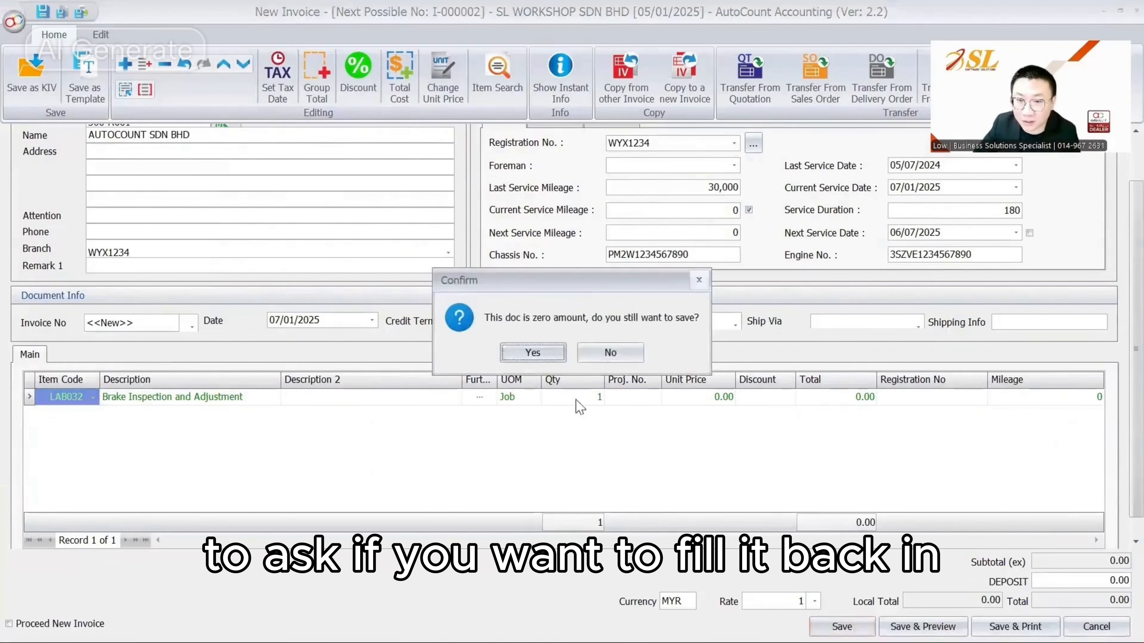
left_click(529, 352)
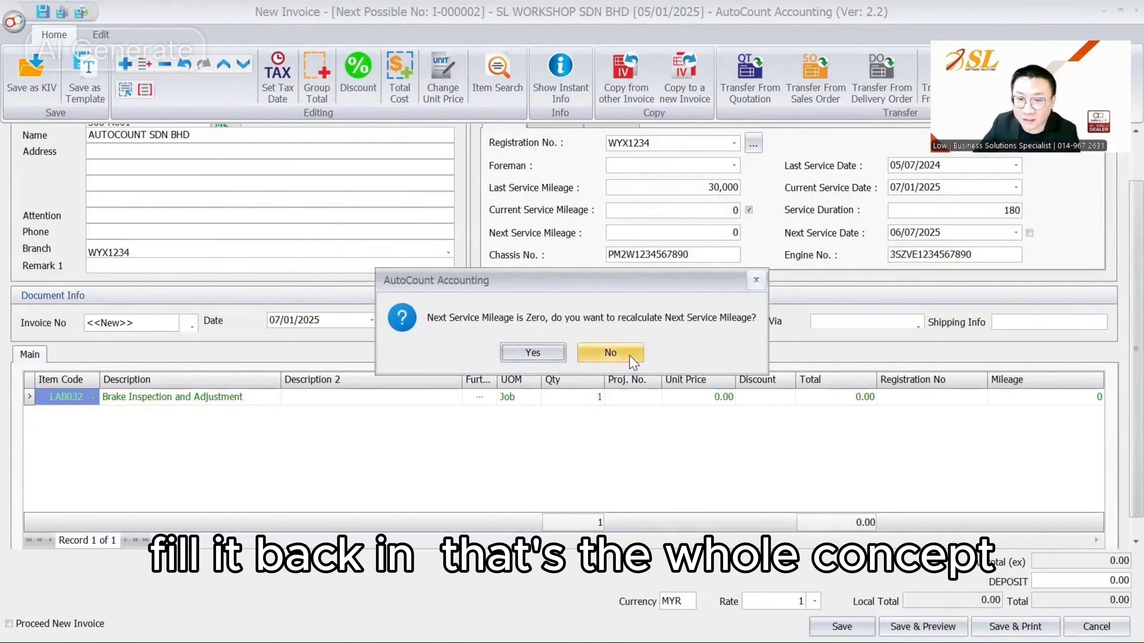
left_click(612, 353)
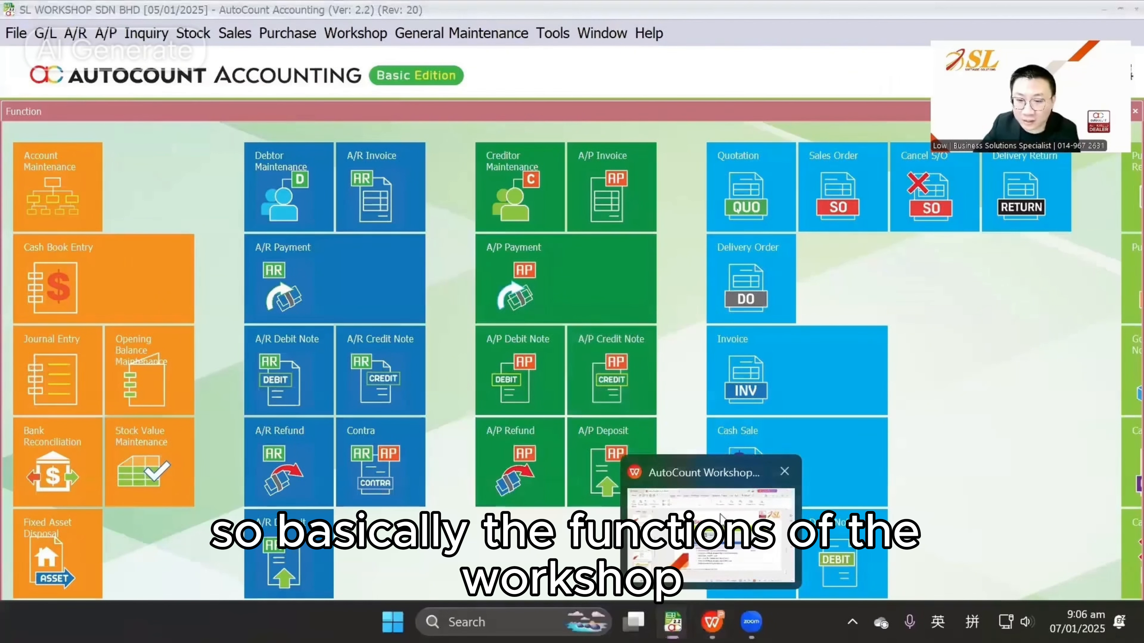
Resume the WPS slideshow from Other Settings and land on the Other Related Module slide
left_click(713, 622)
left_click(948, 592)
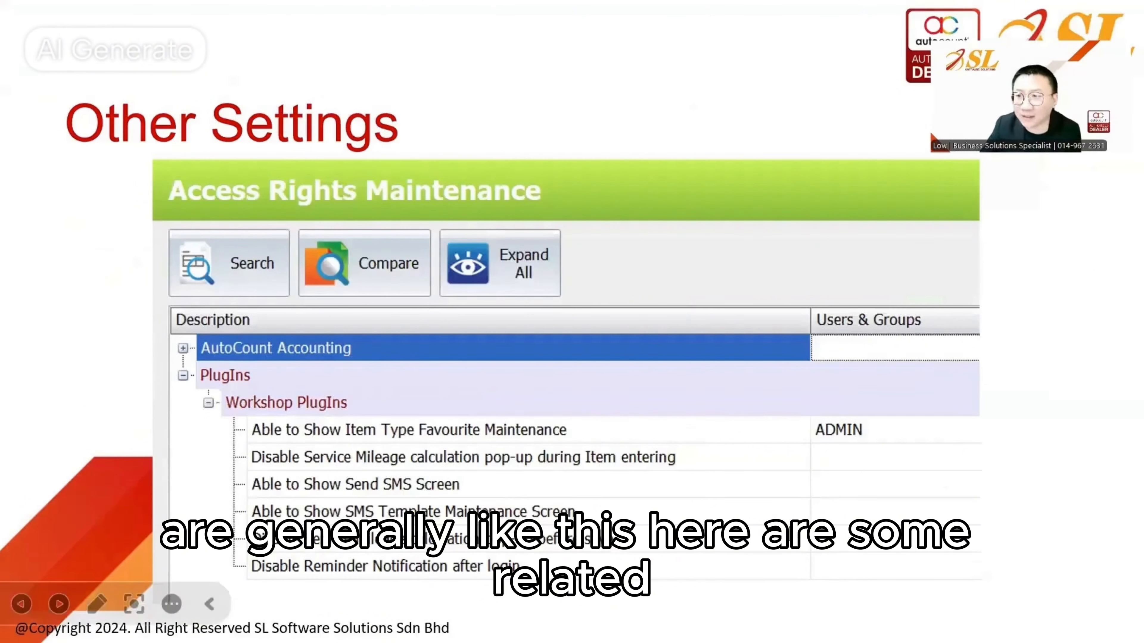
key("Right")
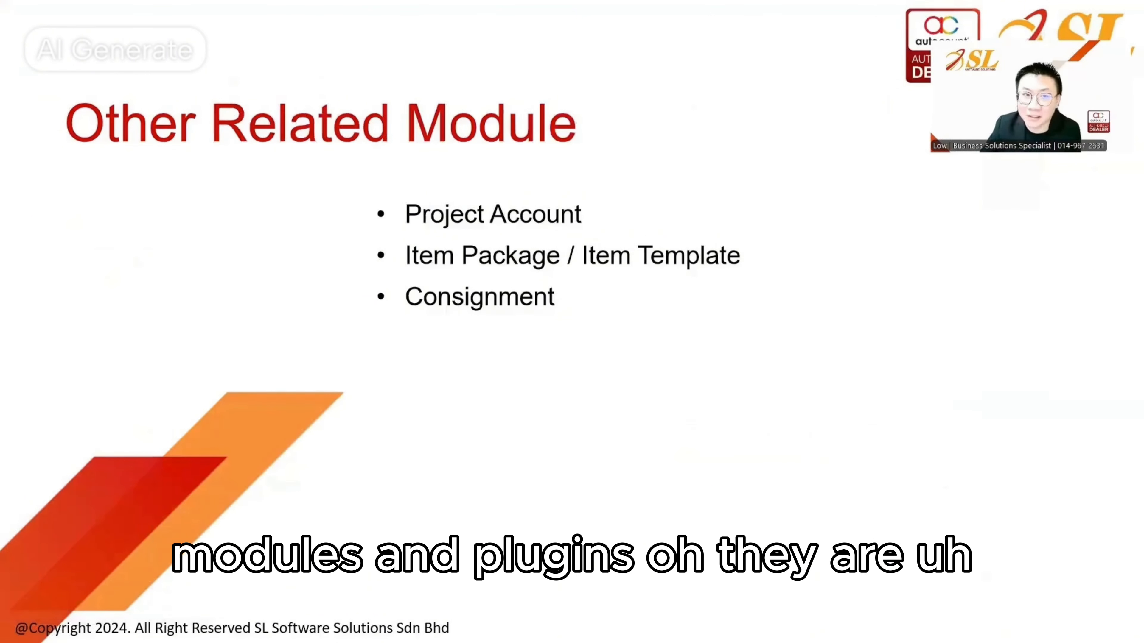
key("Right")
key("Left")
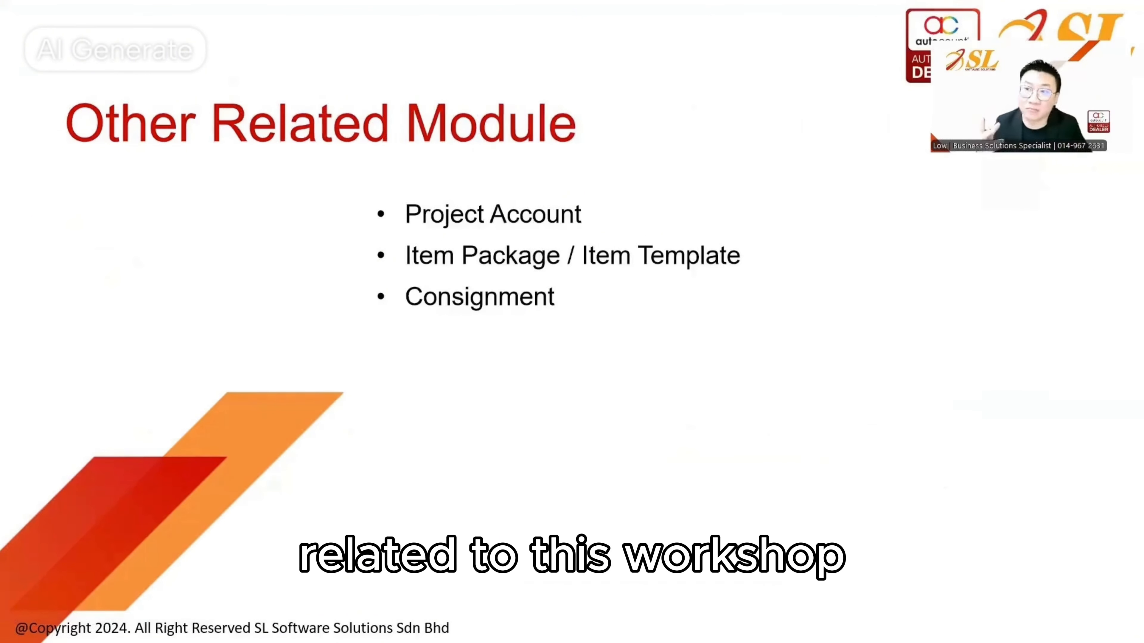